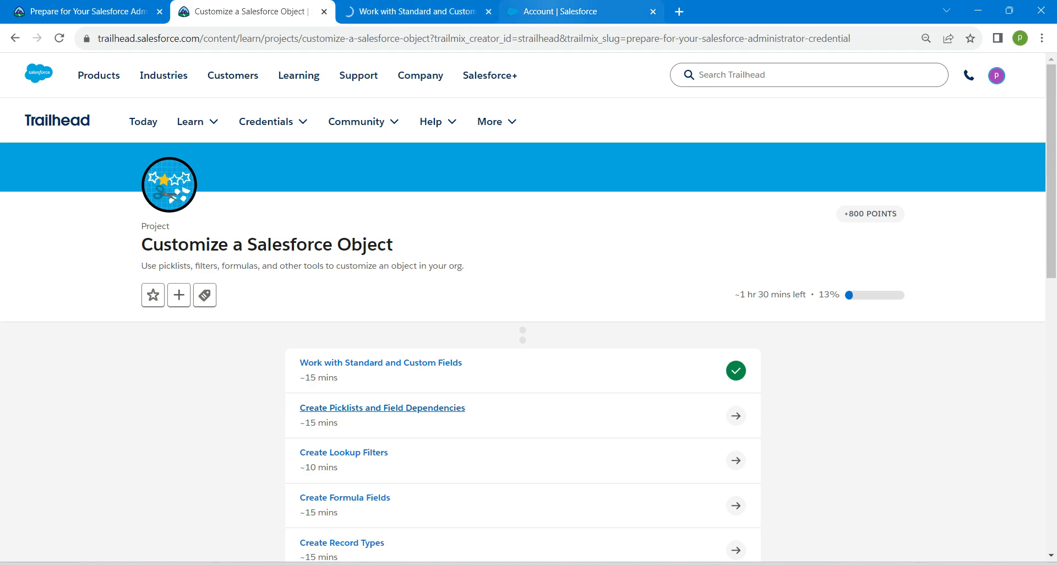
Switch to Salesforce Setup, search the setup home for "picklist" and open Picklist Value Sets.
left_click(557, 10)
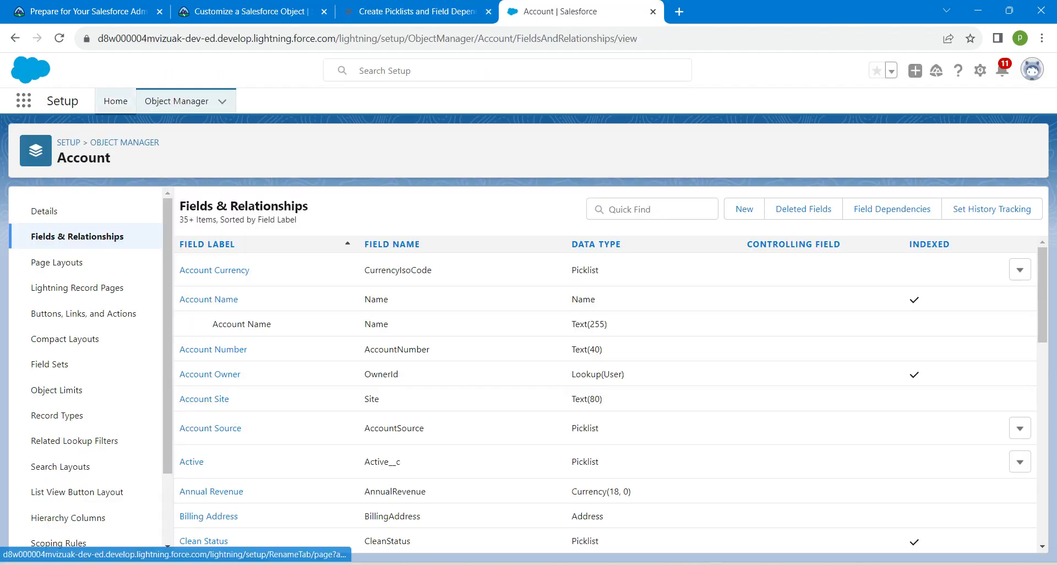
left_click(116, 101)
key("ctrl+a")
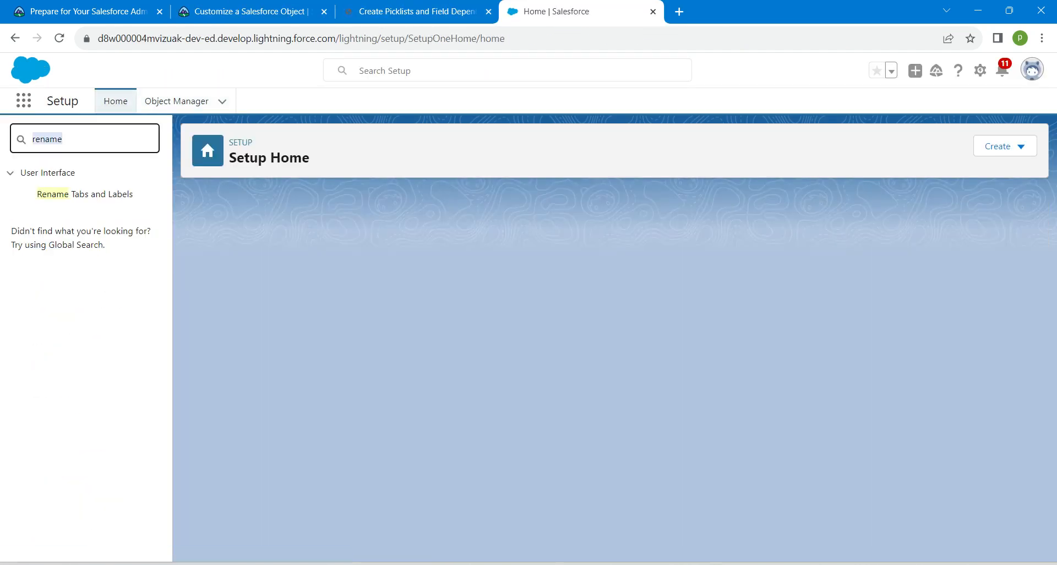
key("BackSpace")
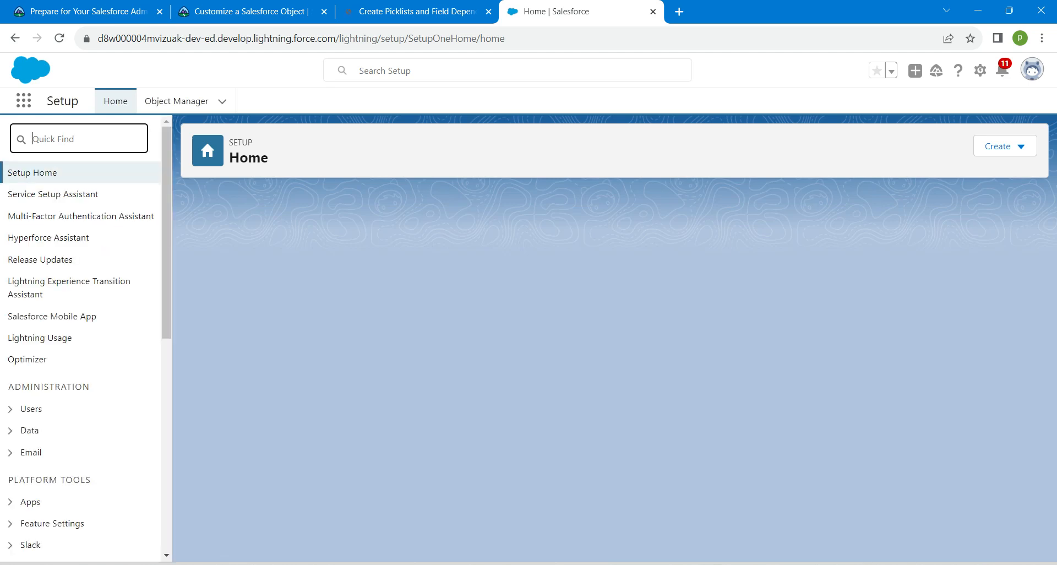
type("p")
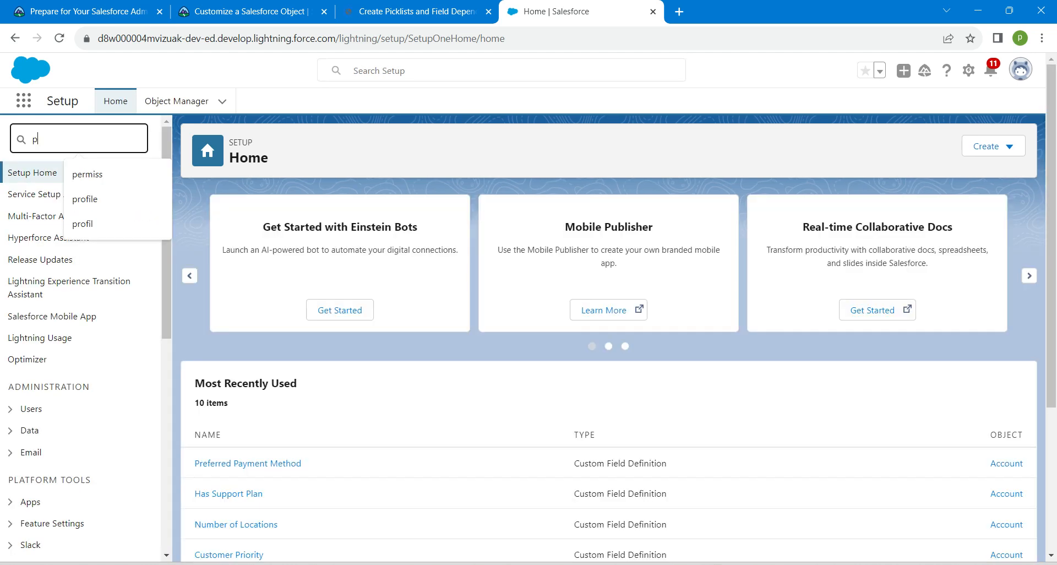
type("icklist")
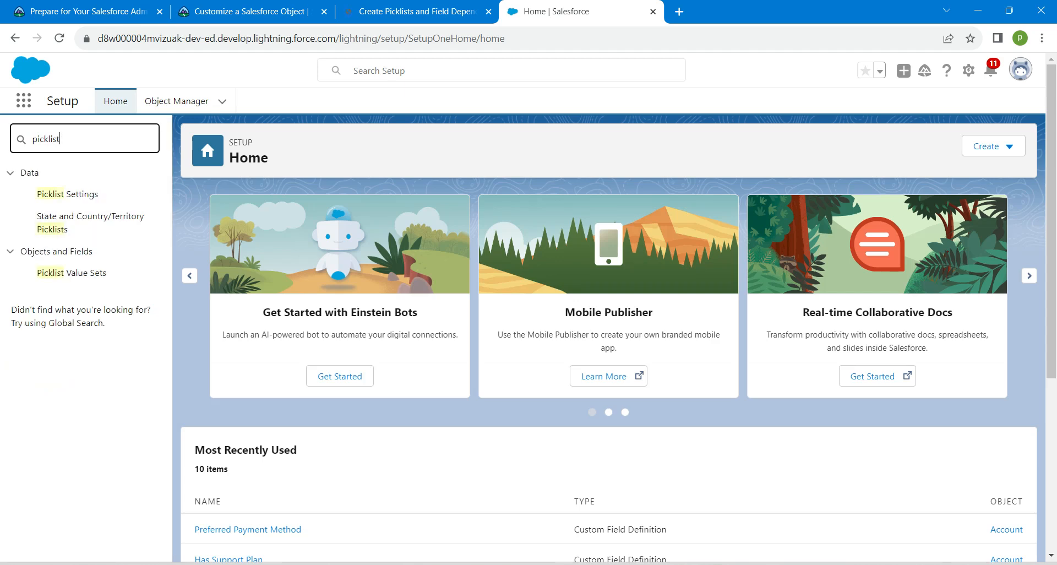
left_click(77, 273)
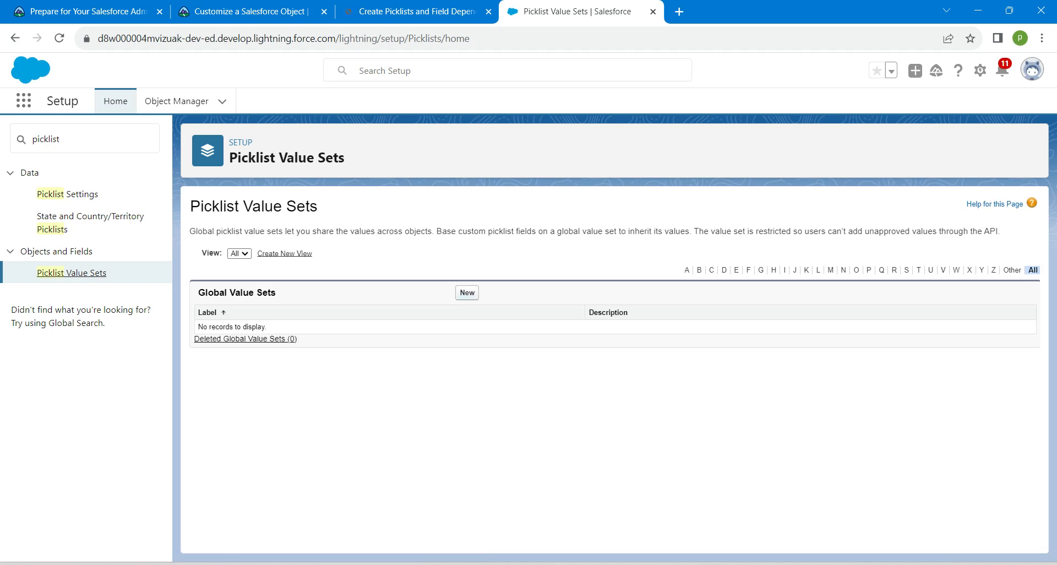
Start a new global value set and label it Region, copying the label from the Trailhead instructions.
left_click(467, 292)
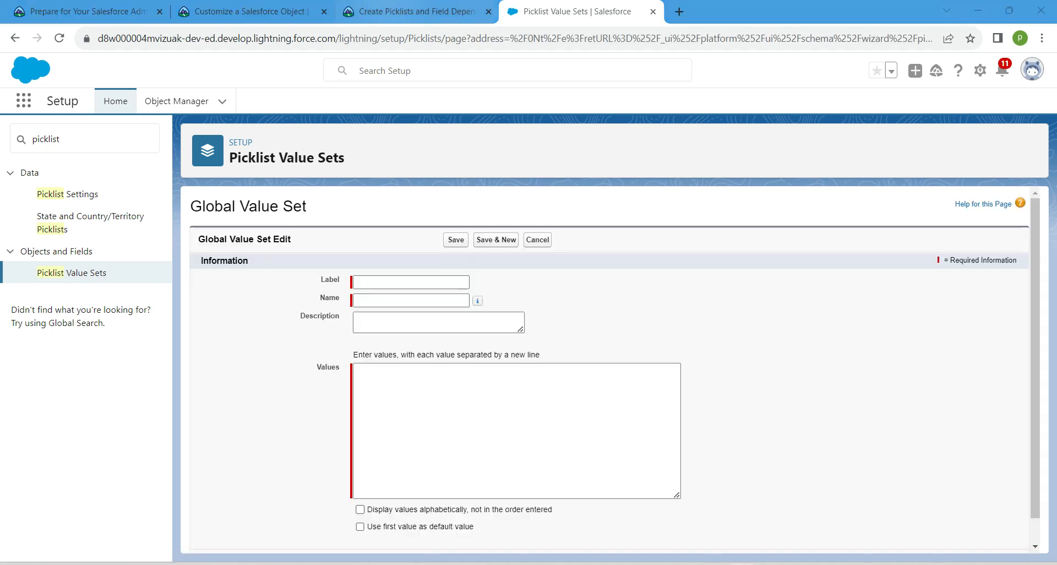
left_click(417, 12)
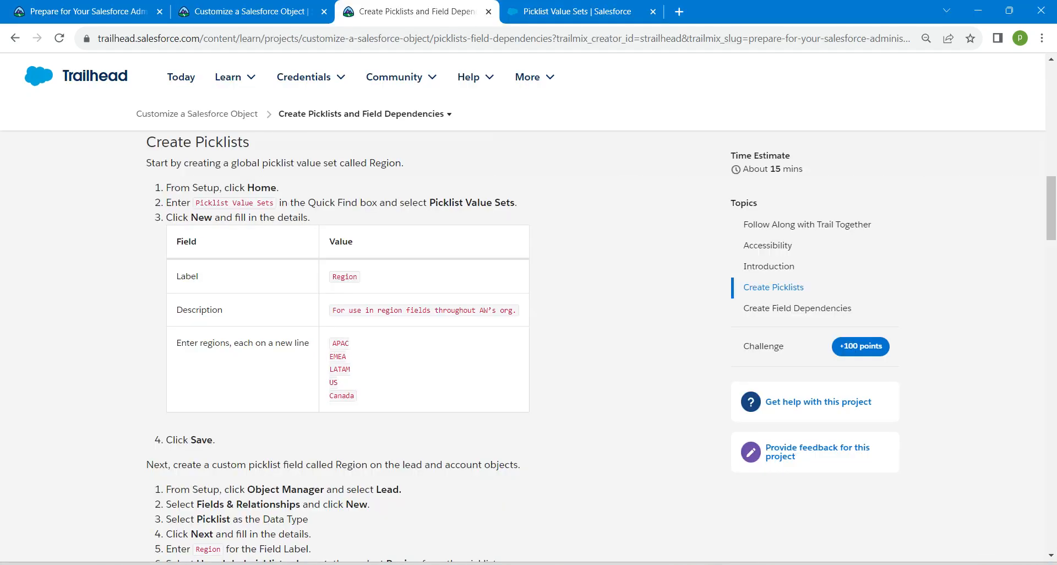
double_click(344, 277)
key("ctrl+c")
left_click(578, 11)
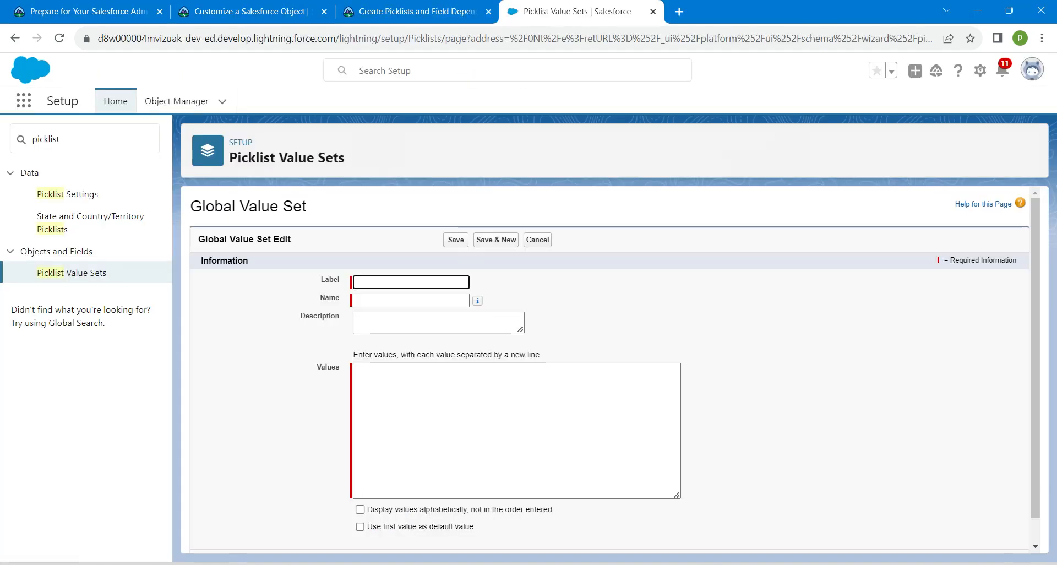
key("ctrl+v")
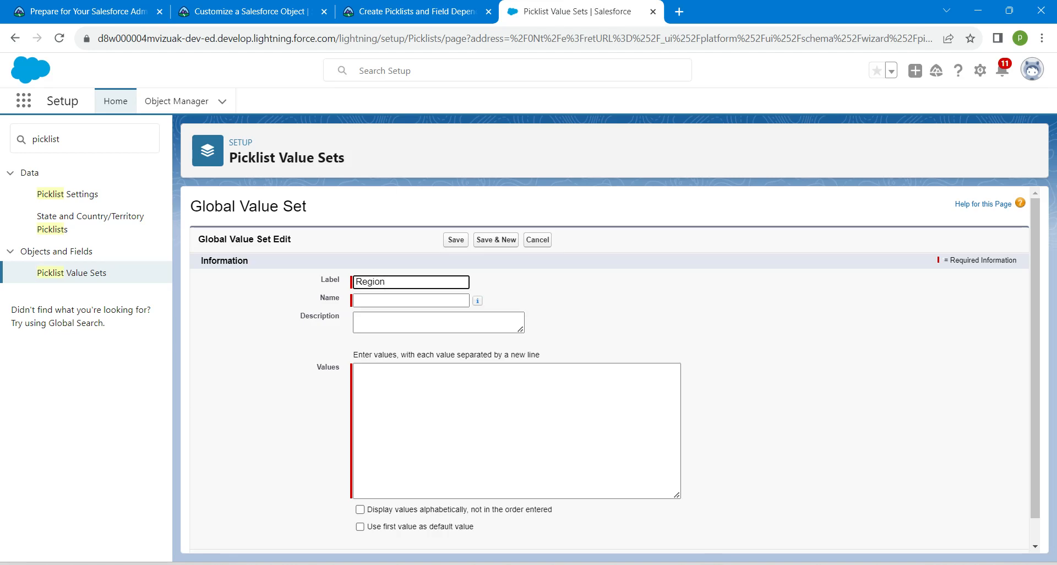
left_click(364, 300)
Fill the value set's values with APAC, EMEA, LATAM, US and Canada, copied from the Trailhead instructions.
left_click(375, 380)
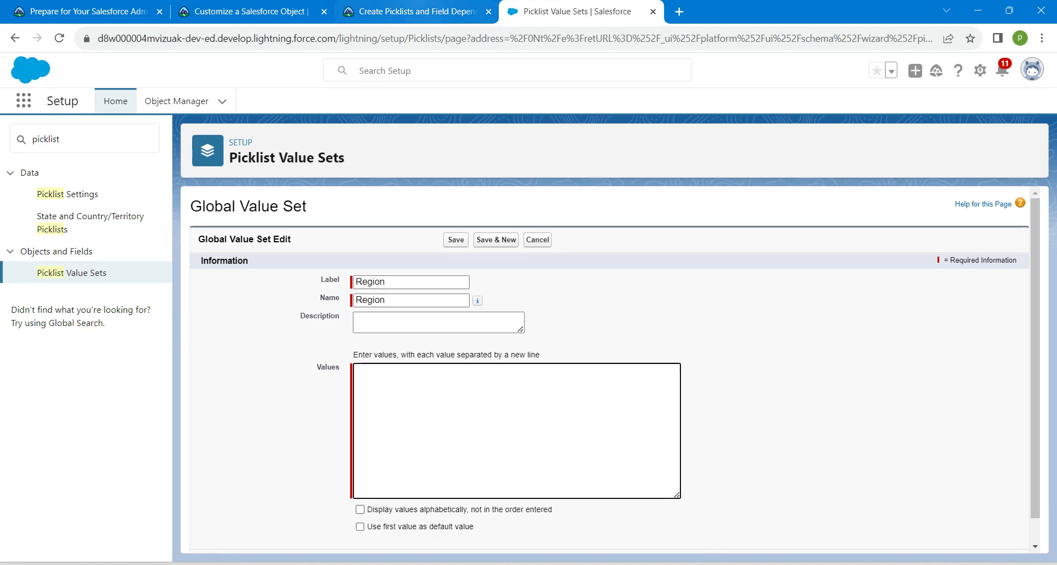
left_click(417, 12)
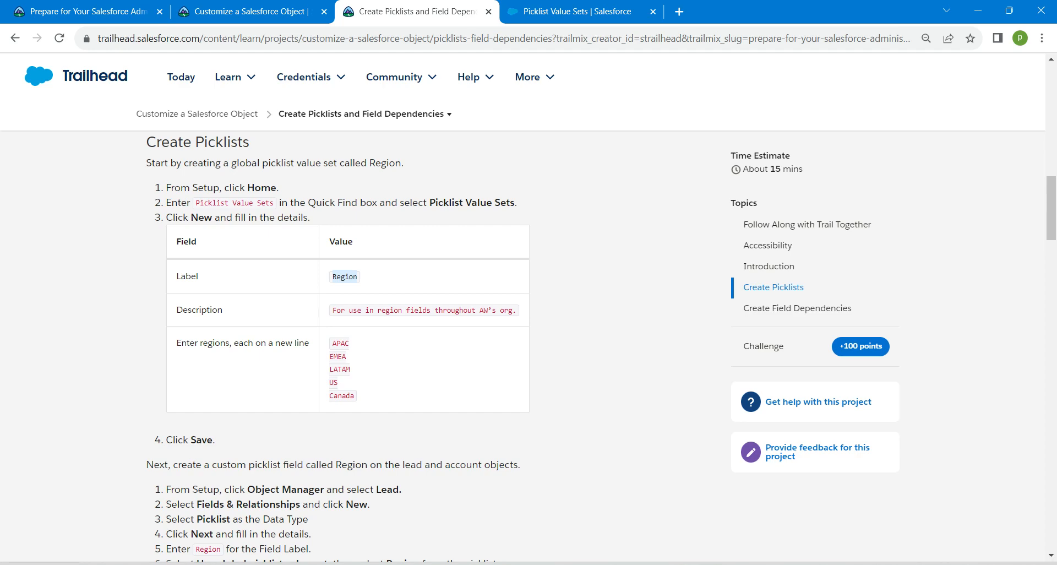
left_click_drag(331, 343, 356, 396)
key("ctrl+c")
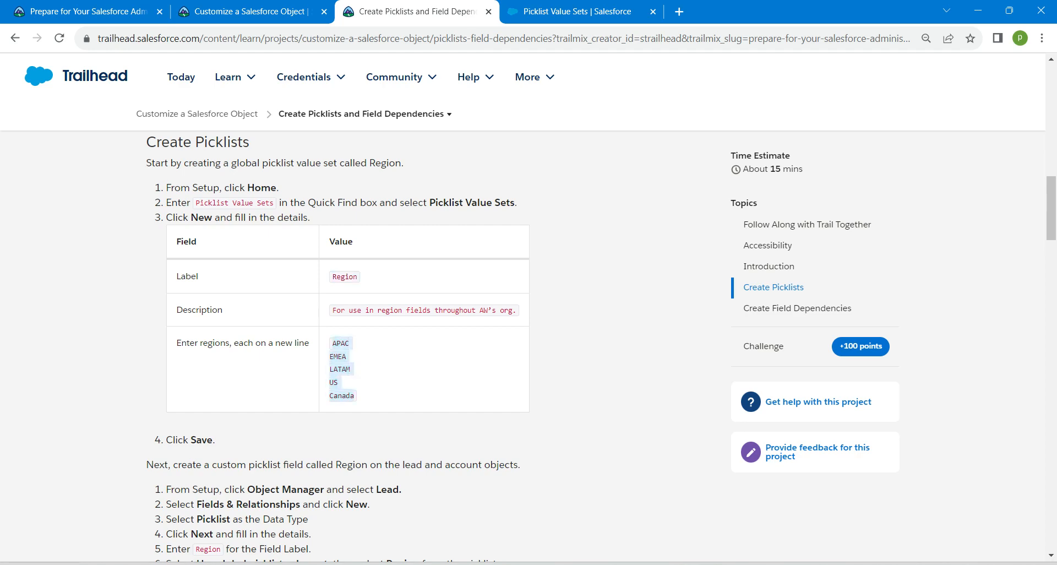
left_click(575, 12)
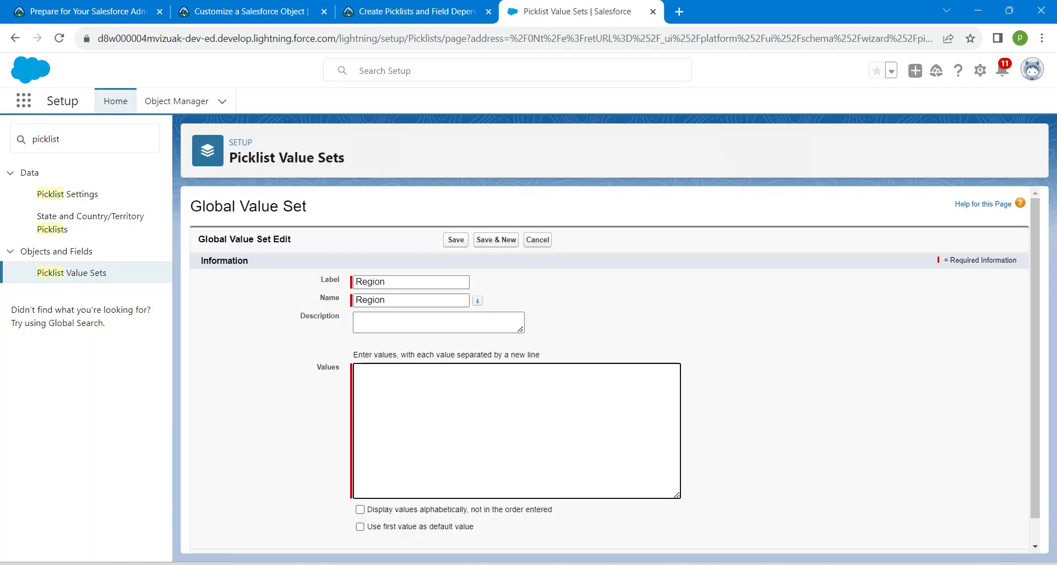
key("ctrl+v")
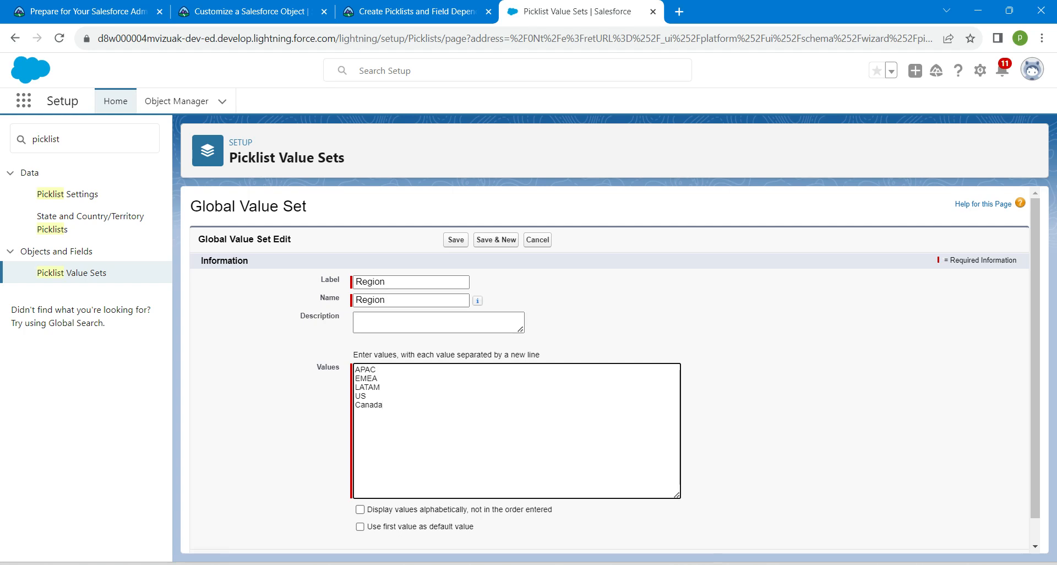
Copy the description "For use in region fields throughout AW's org." from Trailhead into the value set and save it.
left_click(438, 323)
left_click(417, 11)
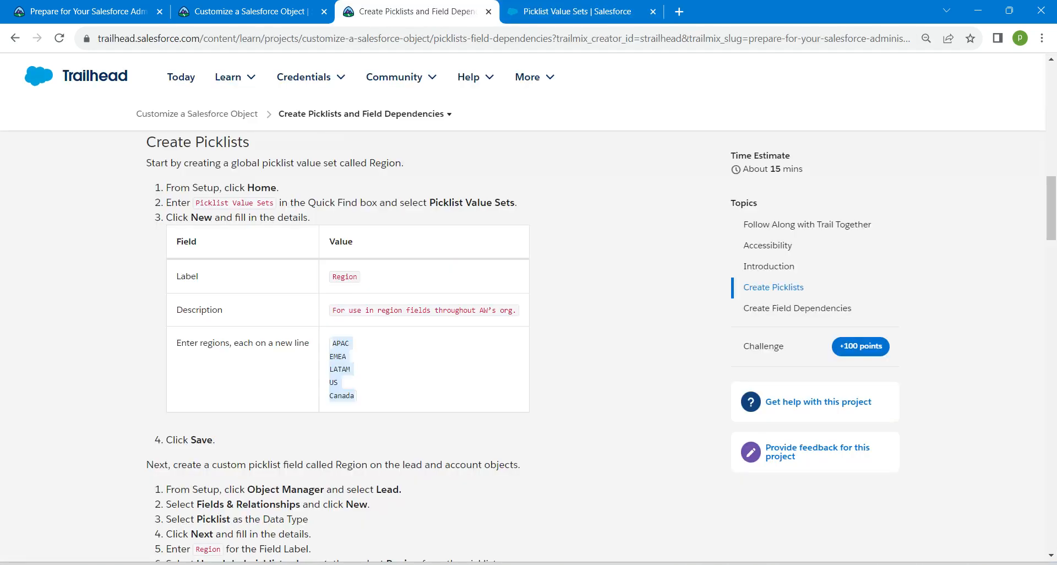
left_click_drag(332, 310, 515, 310)
key("ctrl+c")
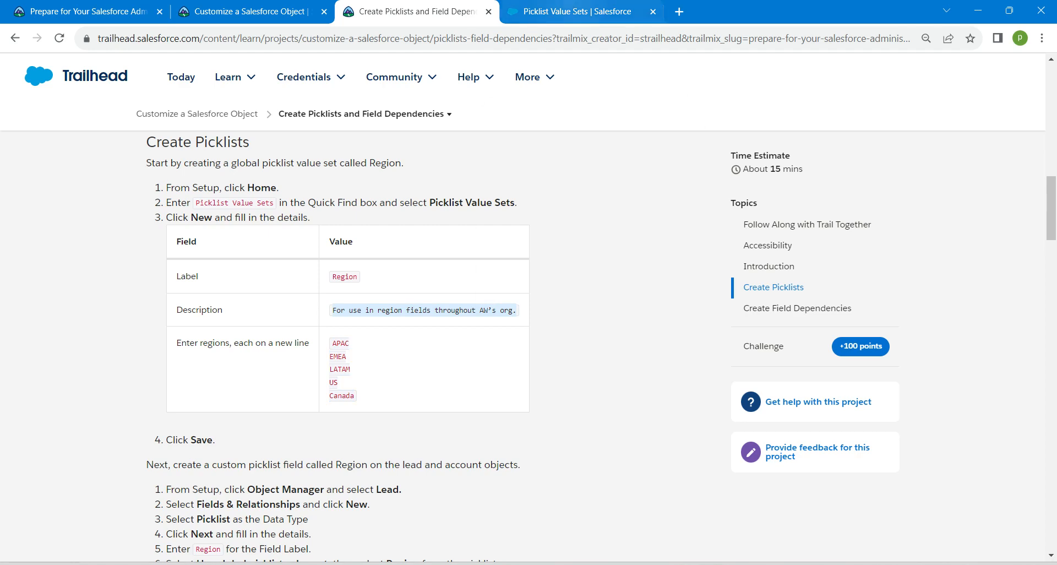
left_click(578, 12)
key("ctrl+v")
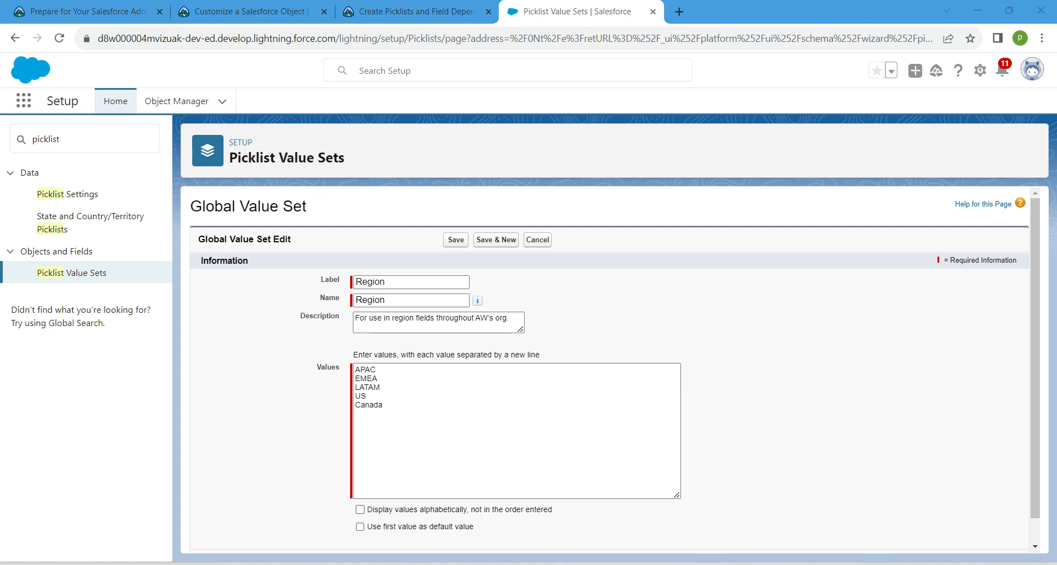
left_click(456, 240)
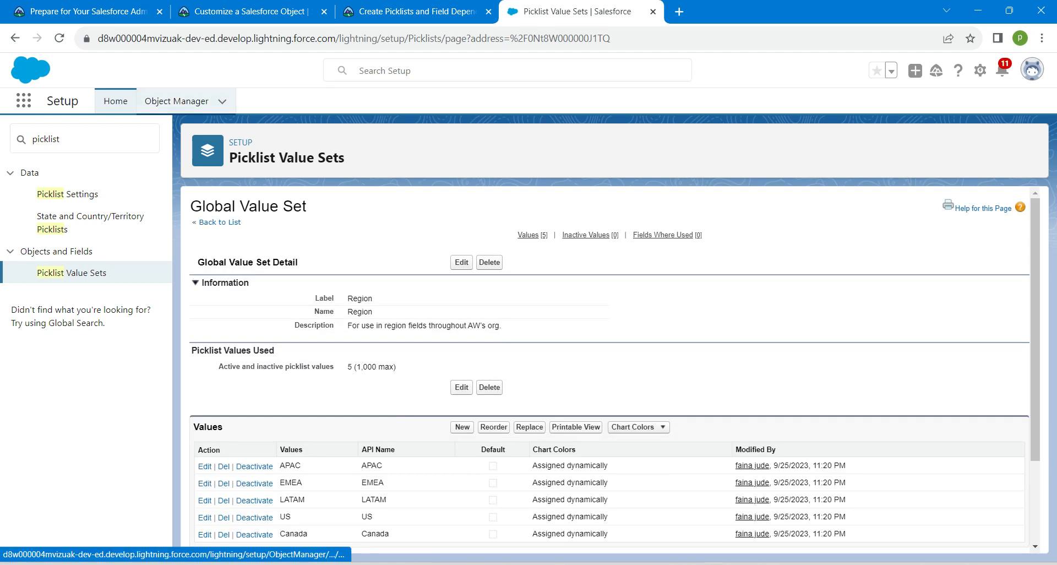
Find the Lead object in Object Manager and open its Fields & Relationships.
left_click(176, 100)
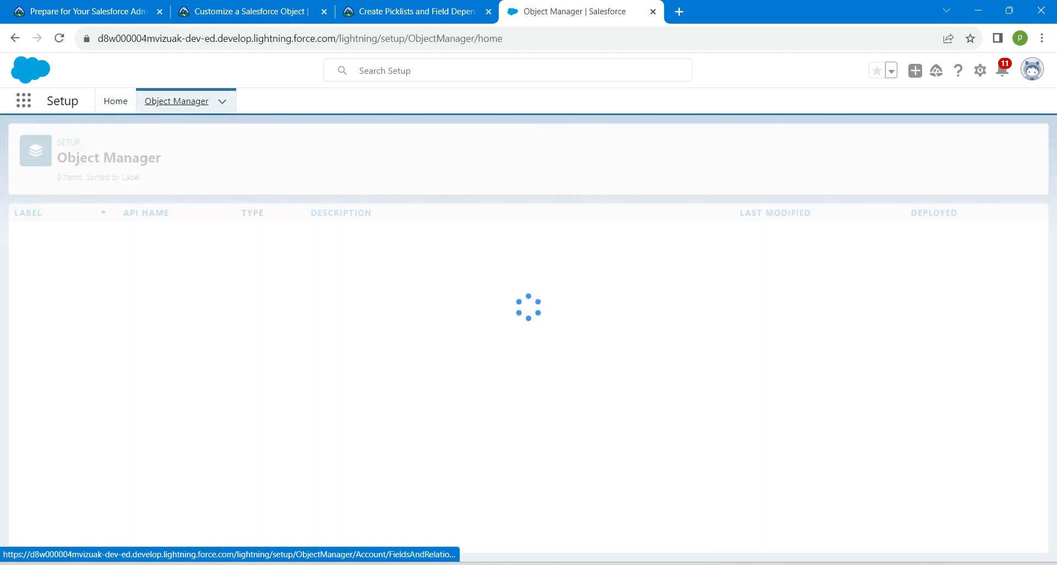
left_click(810, 146)
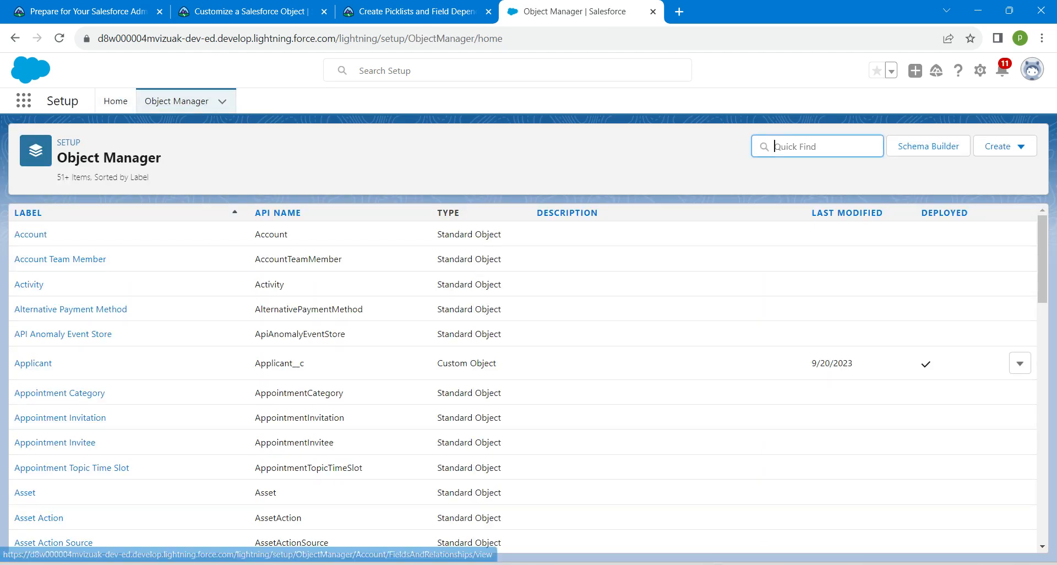
type("lead")
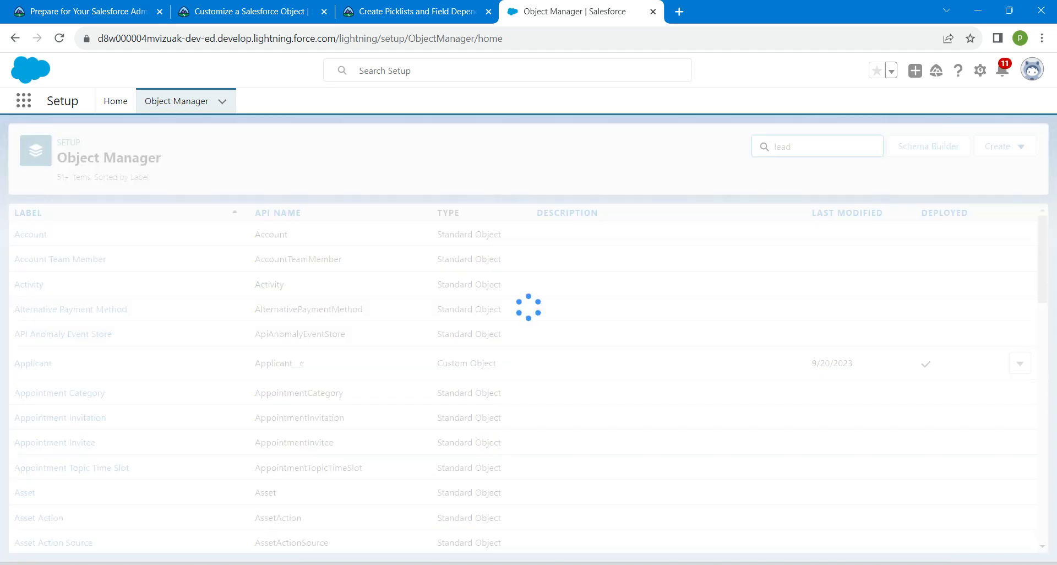
left_click(23, 234)
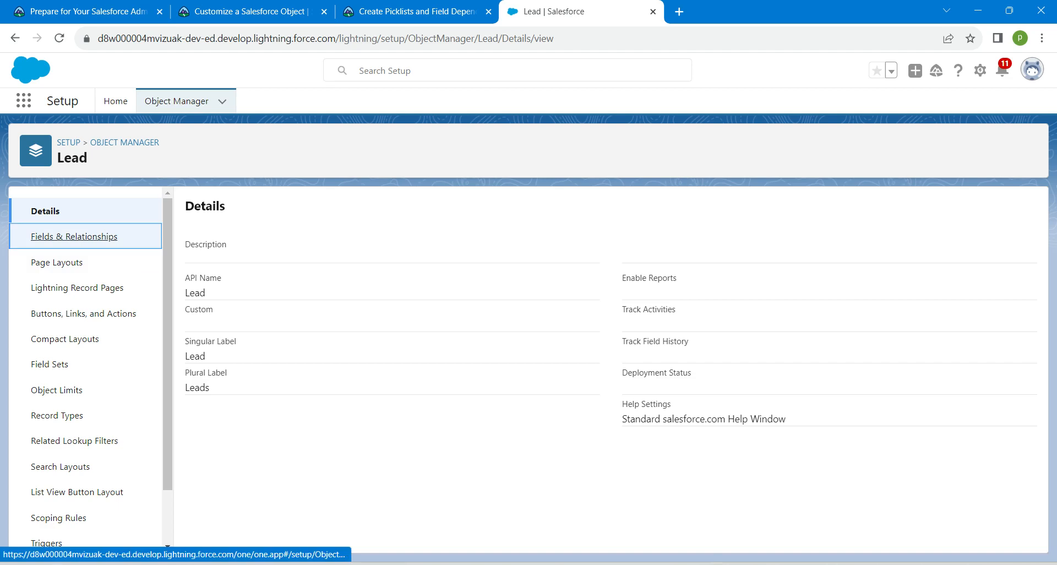
left_click(23, 236)
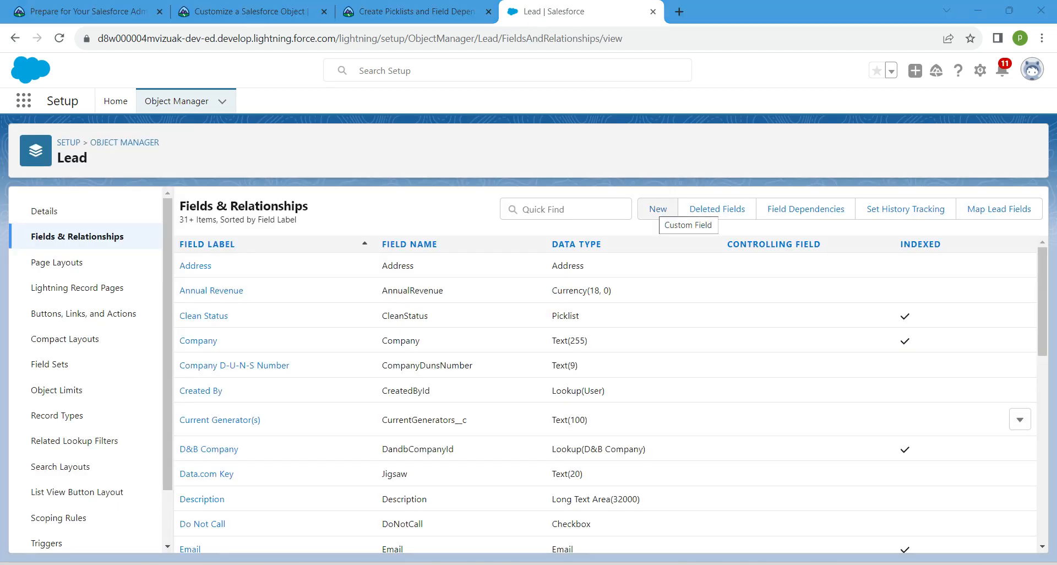
Start a new custom field on the Lead object with the Picklist data type and continue to its details.
left_click(658, 208)
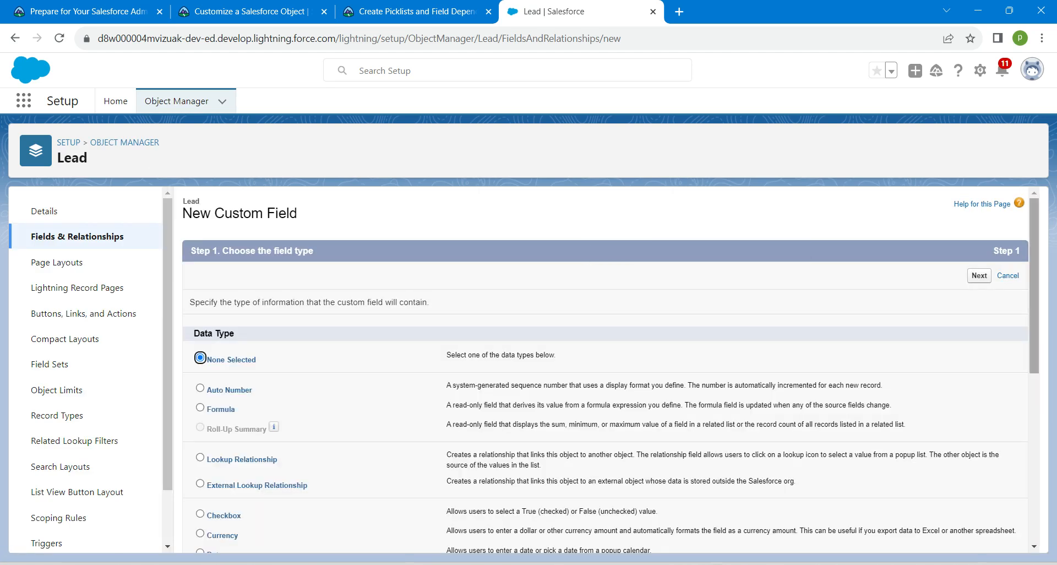
scroll(605, 368, "down", 3)
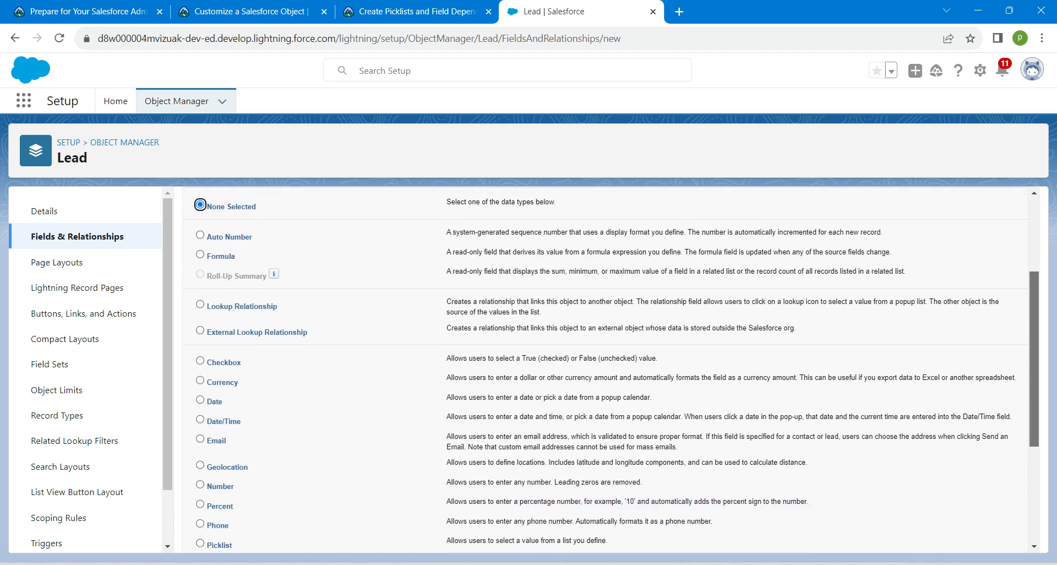
scroll(606, 369, "down", 4)
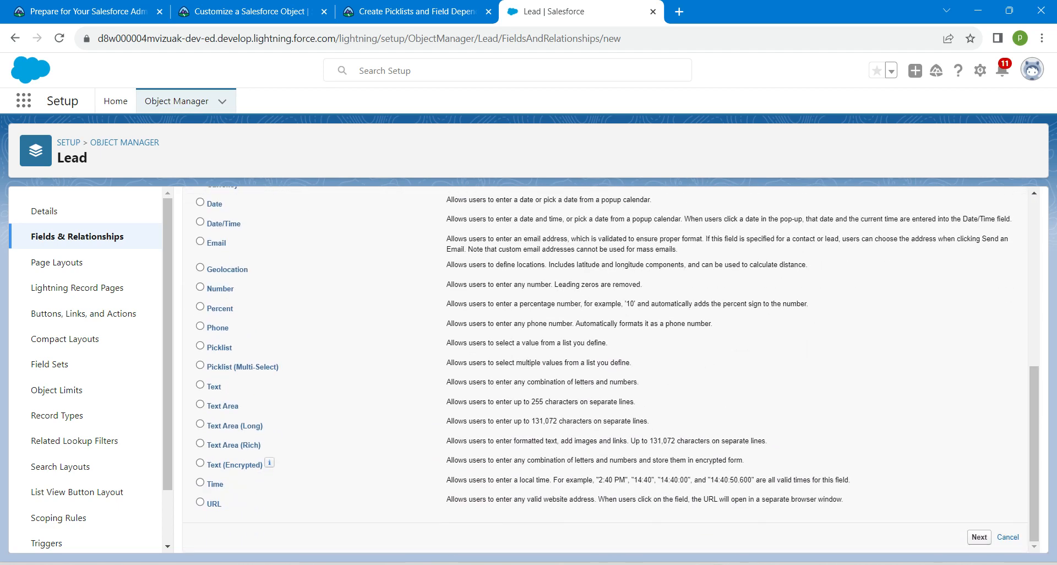
left_click(200, 346)
left_click(979, 537)
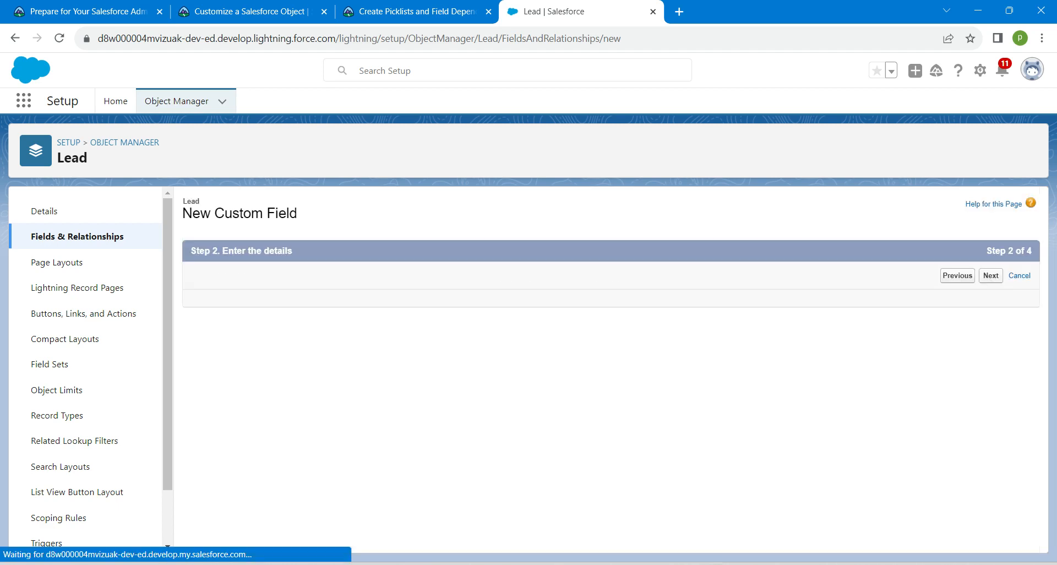
Set the new picklist field's label to Region, copied from the Trailhead instructions, and let the field name fill in.
left_click(416, 12)
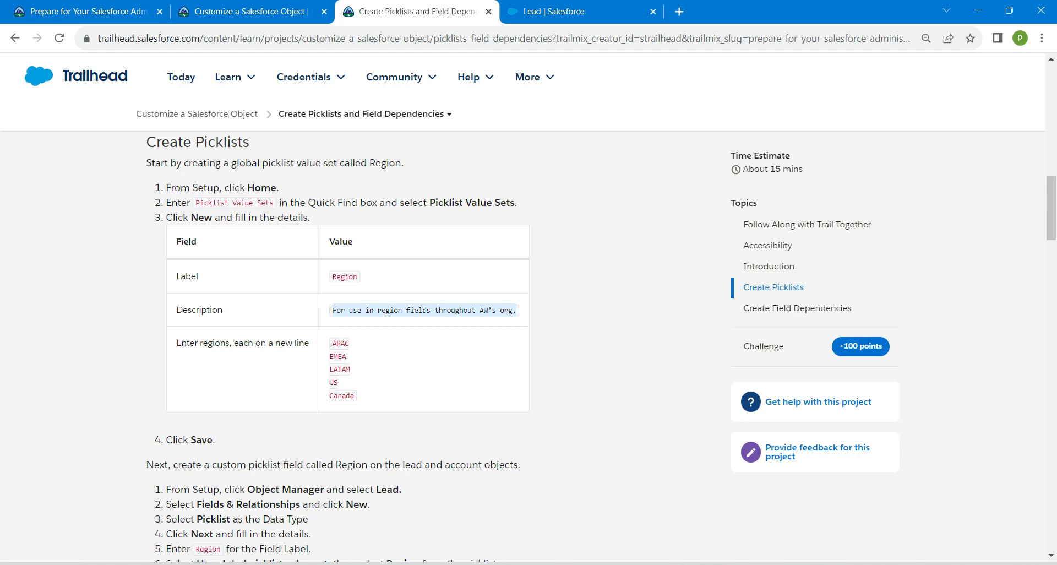
left_click_drag(195, 548, 300, 473)
left_click(297, 473)
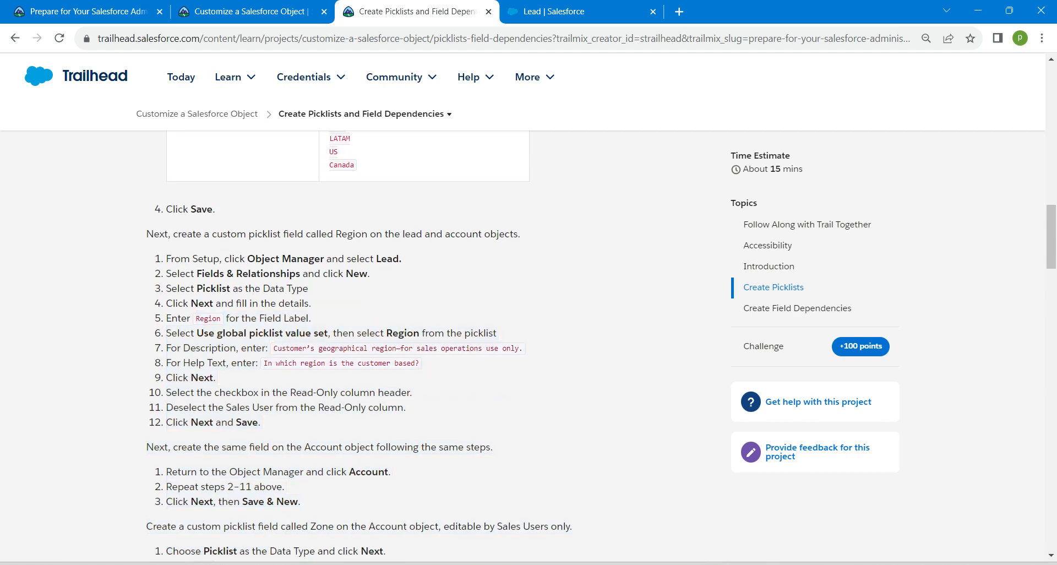
left_click_drag(195, 318, 220, 318)
key("ctrl+c")
left_click(550, 11)
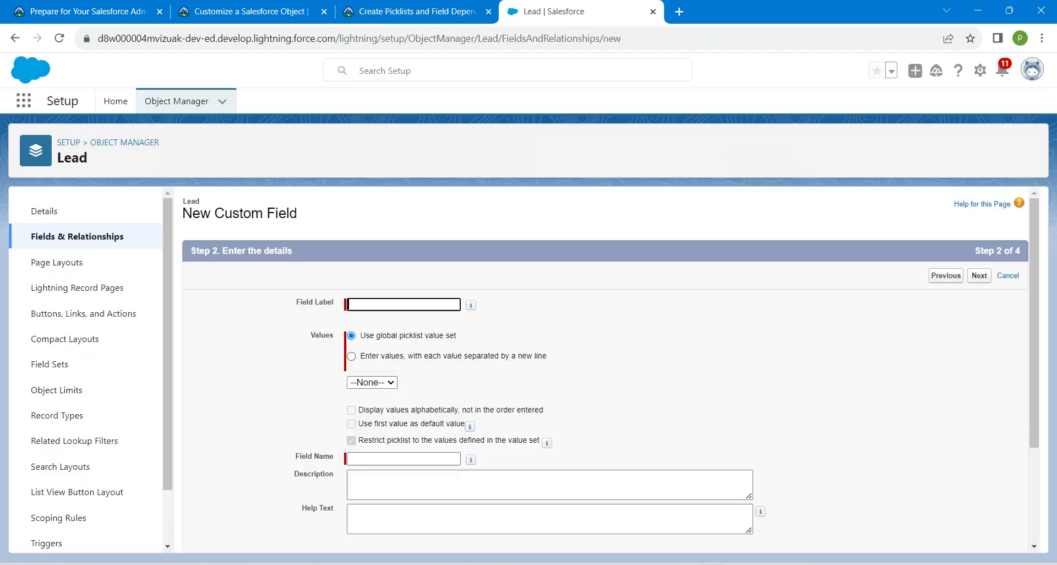
key("ctrl+v")
key("Tab")
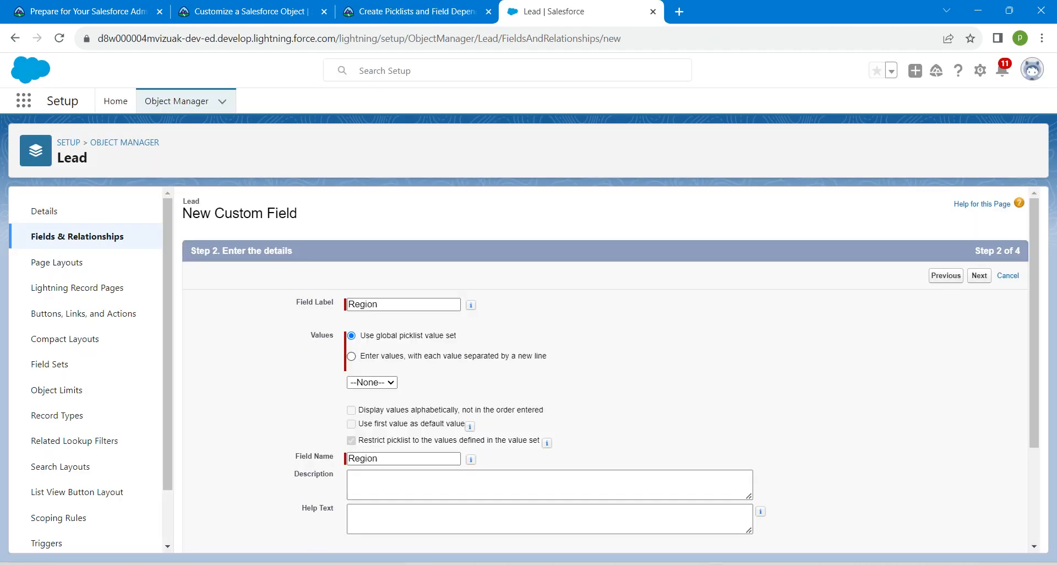
Copy the description "Customer's geographical region—for sales operations use only." from Trailhead into the Lead Region field's description.
left_click(351, 356)
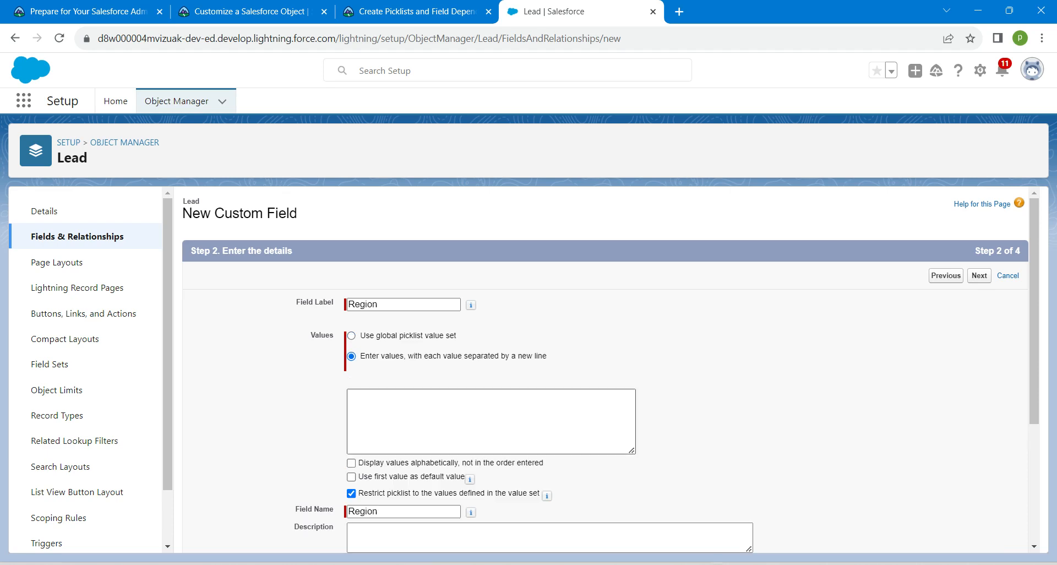
left_click(429, 418)
left_click(413, 11)
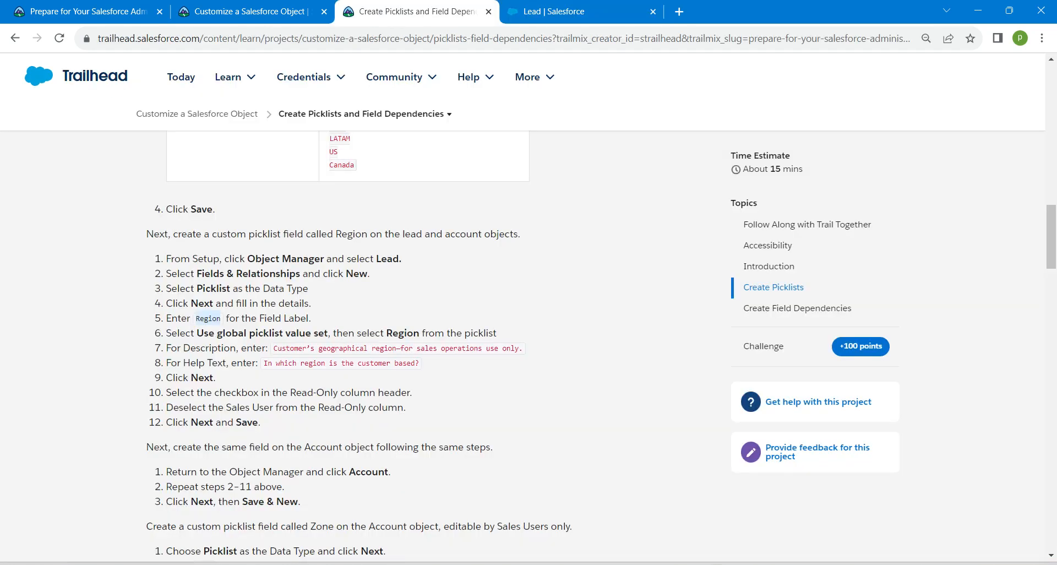
left_click_drag(273, 348, 525, 348)
key("ctrl+c")
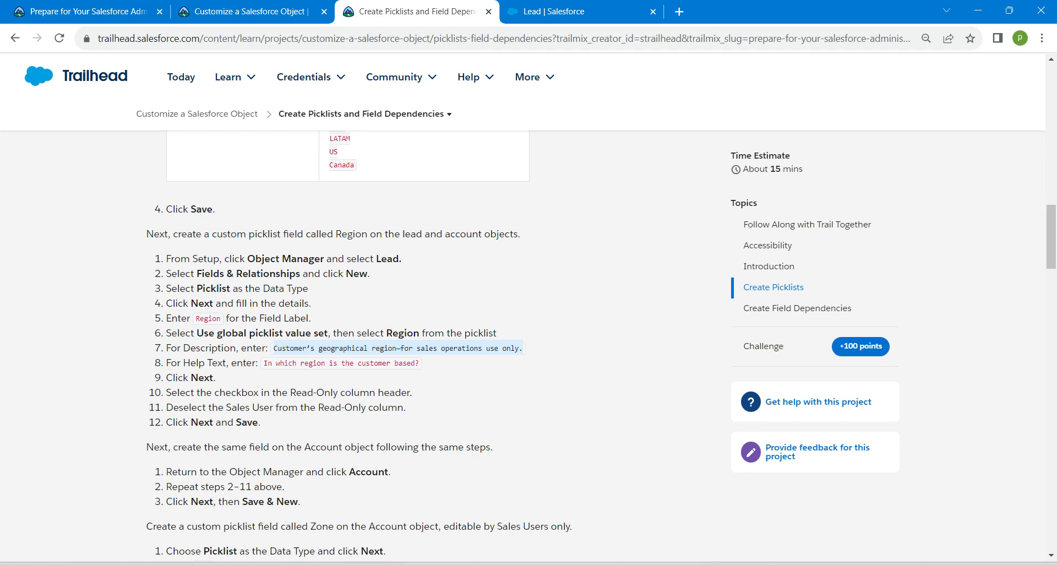
left_click(556, 11)
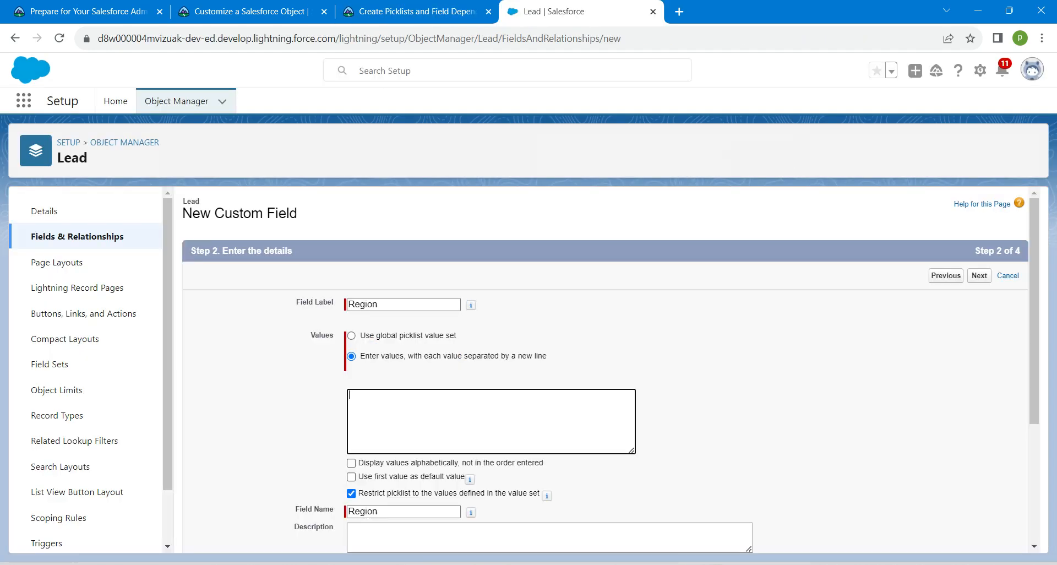
left_click(397, 536)
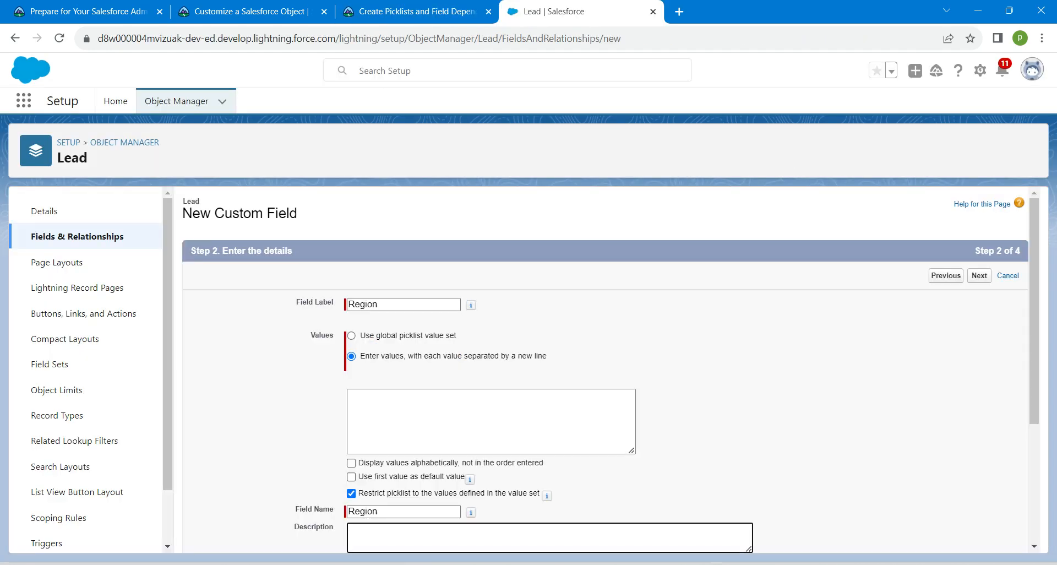
key("ctrl+v")
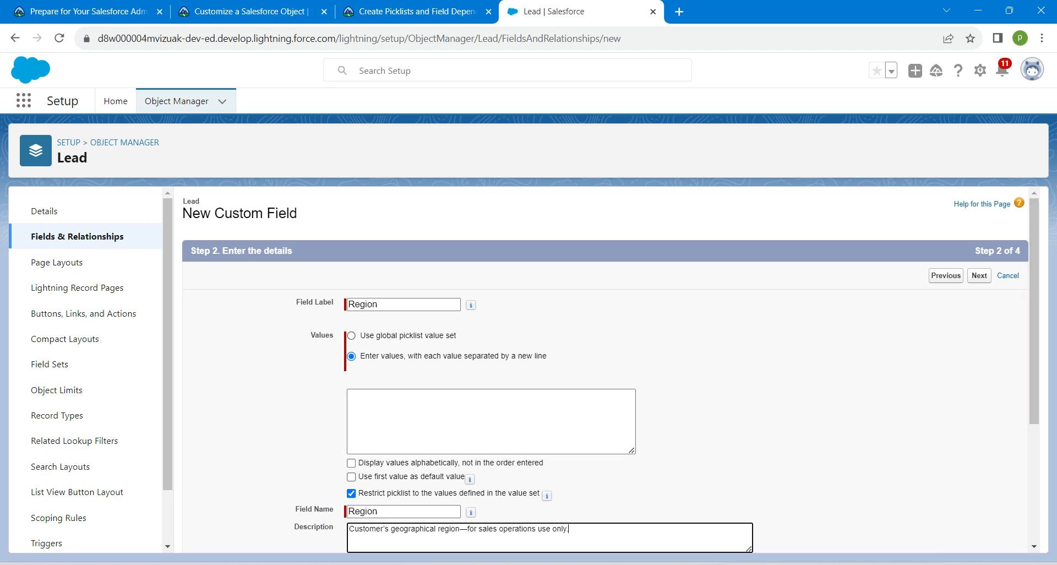
Base the Lead Region field's values on the global picklist value set Region.
left_click(351, 336)
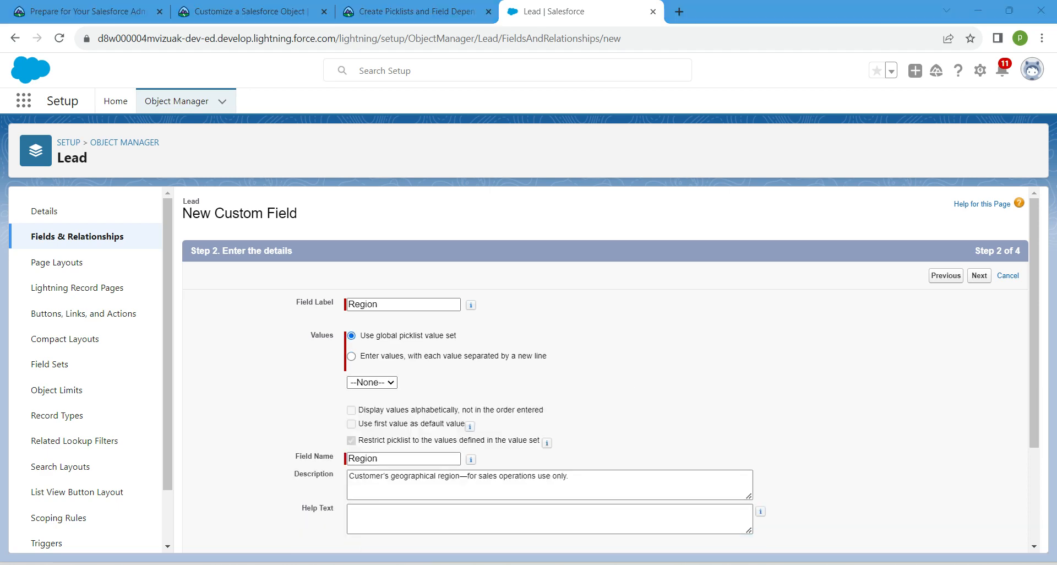
left_click(372, 382)
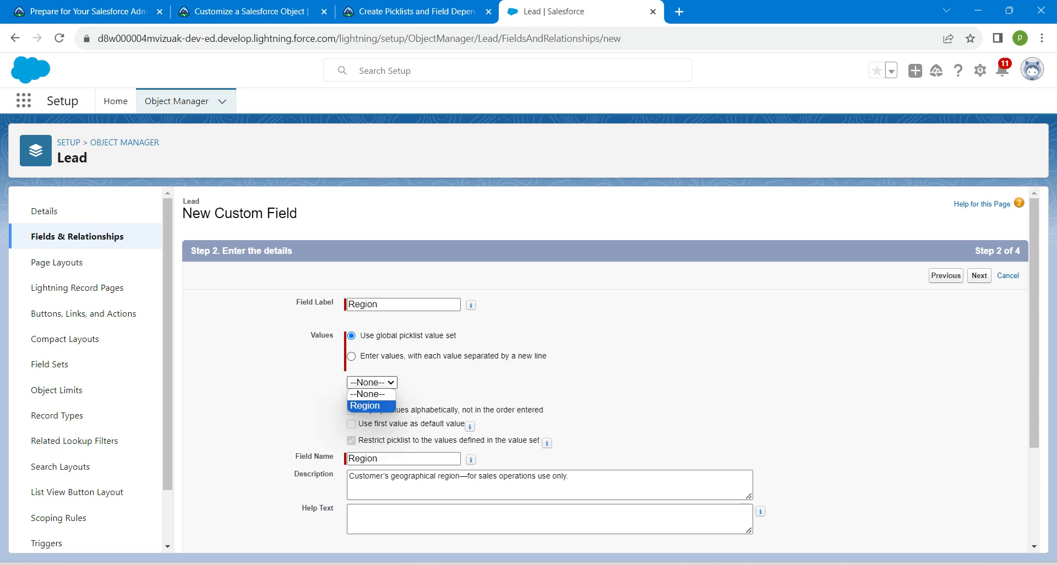
left_click(365, 404)
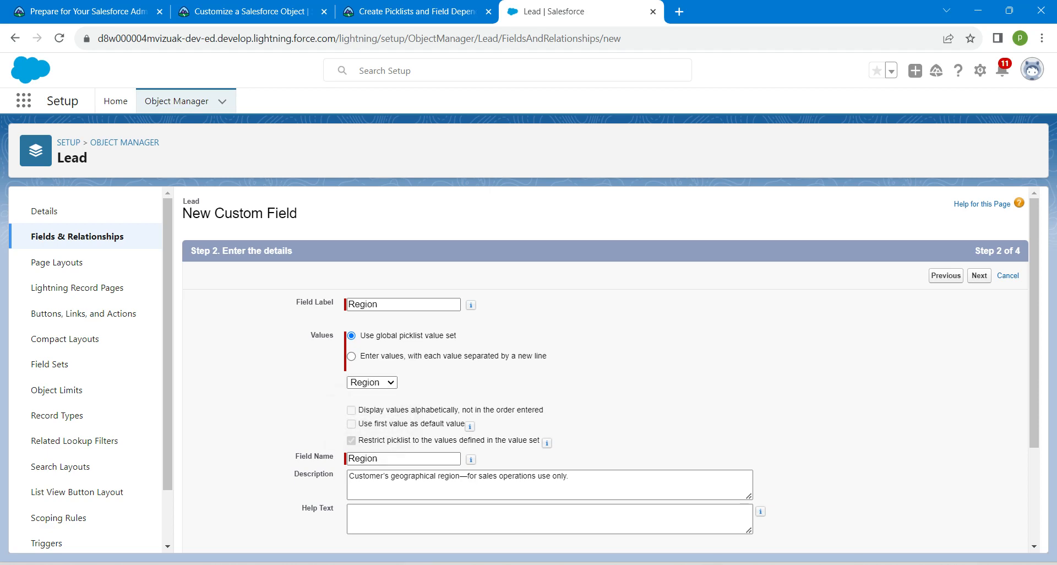
Copy the help text "In which region is the customer based?" from Trailhead into the Lead field and continue to field-level security.
left_click(496, 517)
left_click(413, 11)
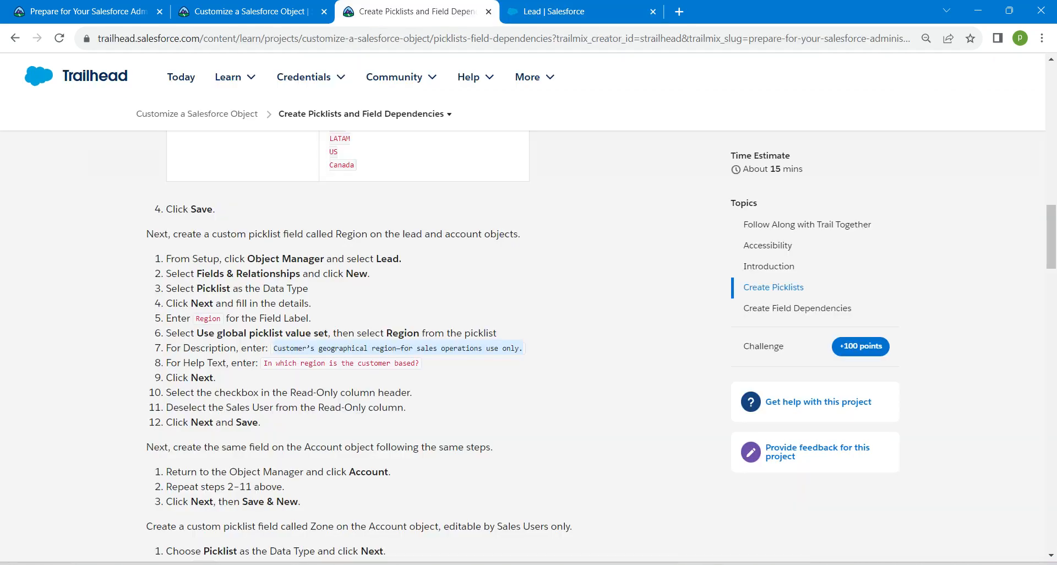
left_click_drag(263, 362, 420, 363)
key("ctrl+c")
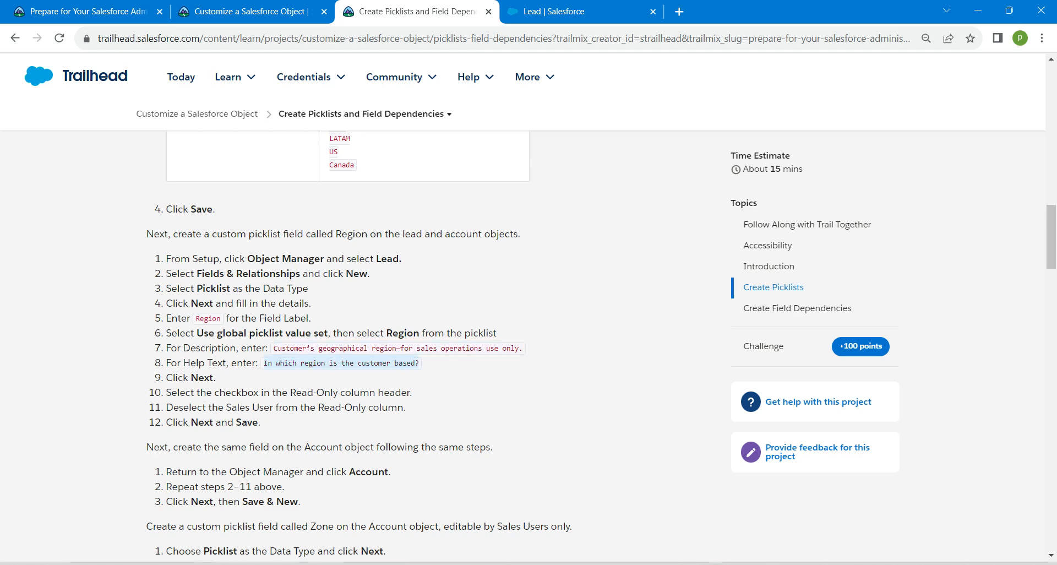
left_click(556, 11)
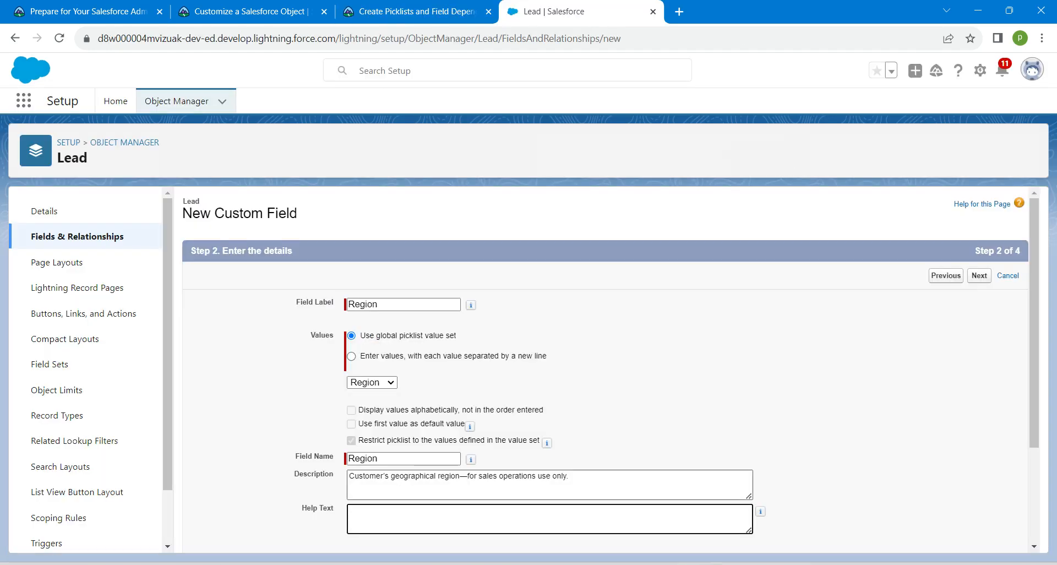
key("ctrl+v")
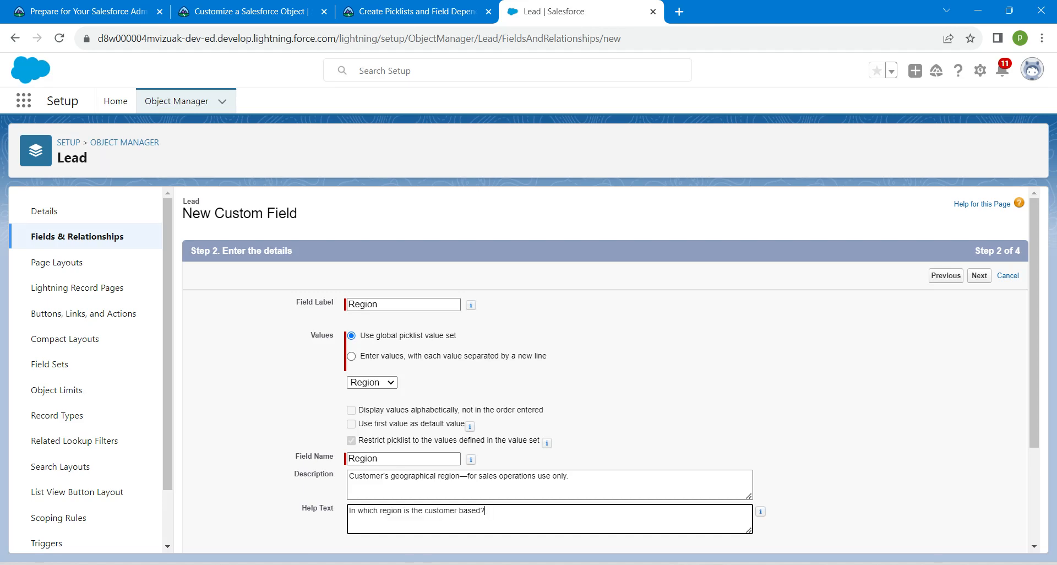
left_click(978, 275)
left_click(978, 275)
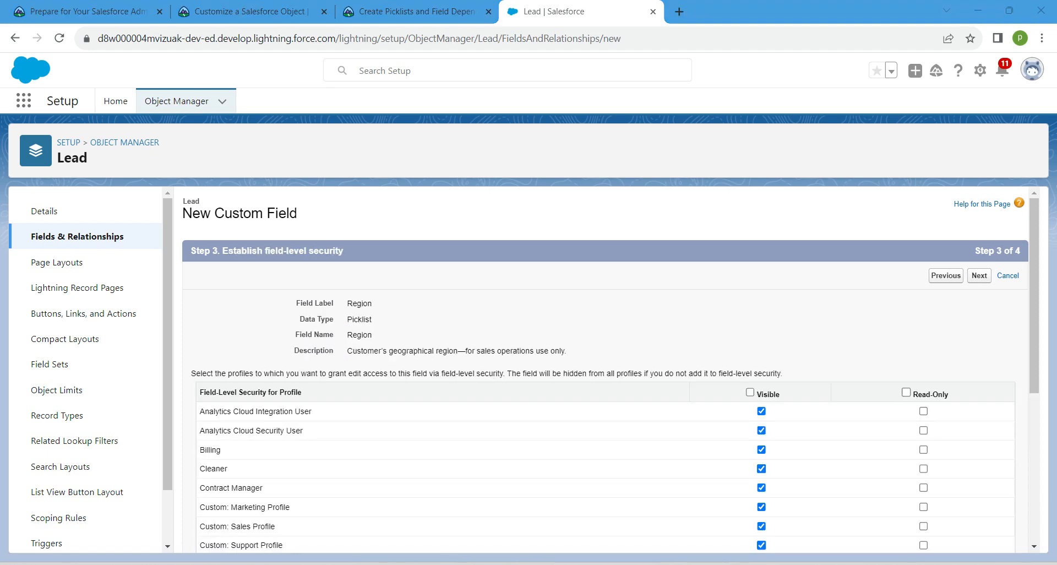
Make the Lead Region field read-only for all profiles and save it with all Lead page layouts selected.
left_click(906, 392)
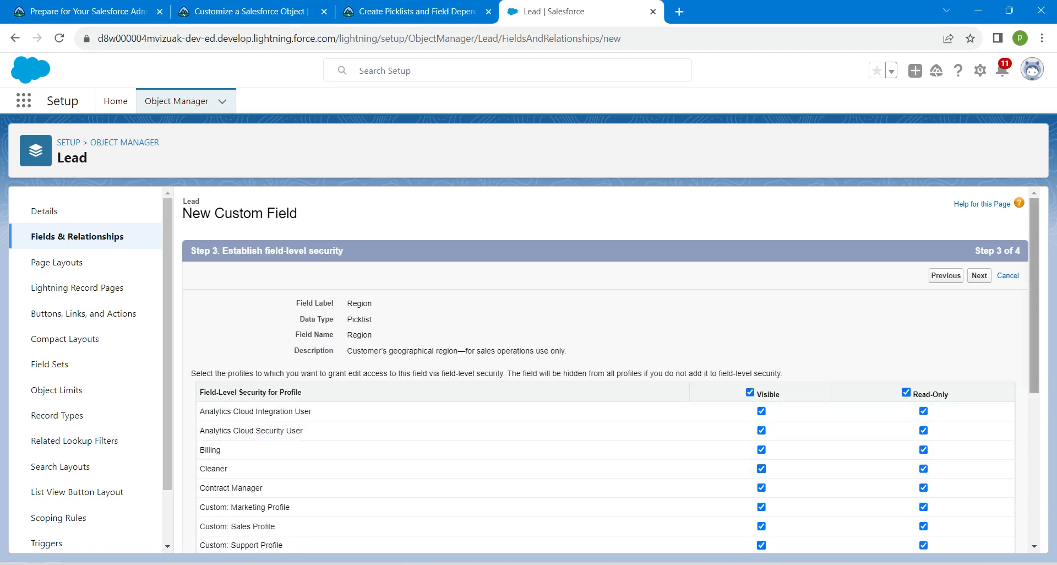
scroll(605, 369, "down", 3)
scroll(606, 369, "down", 3)
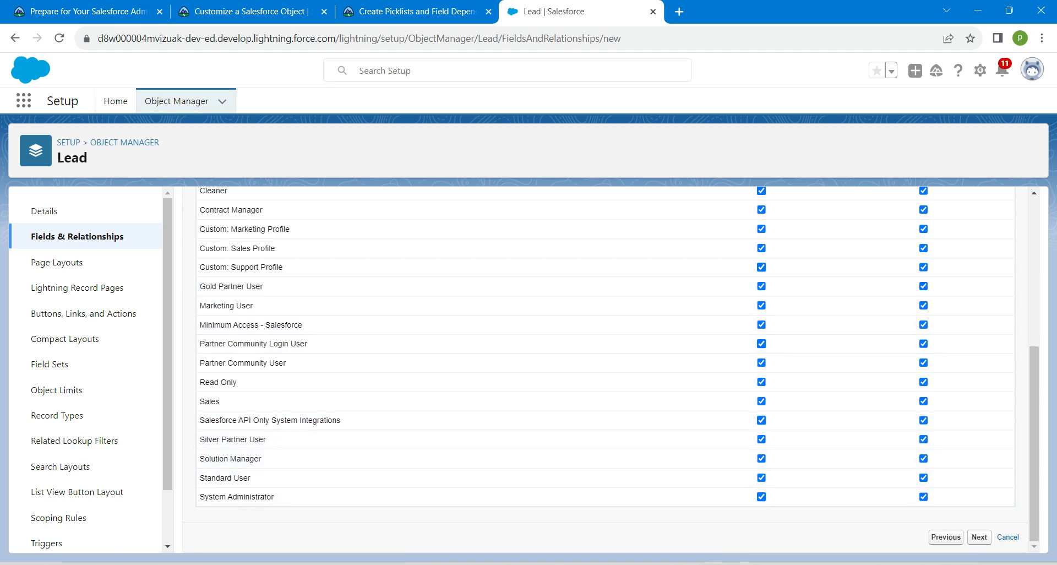
left_click_drag(1033, 462, 1034, 313)
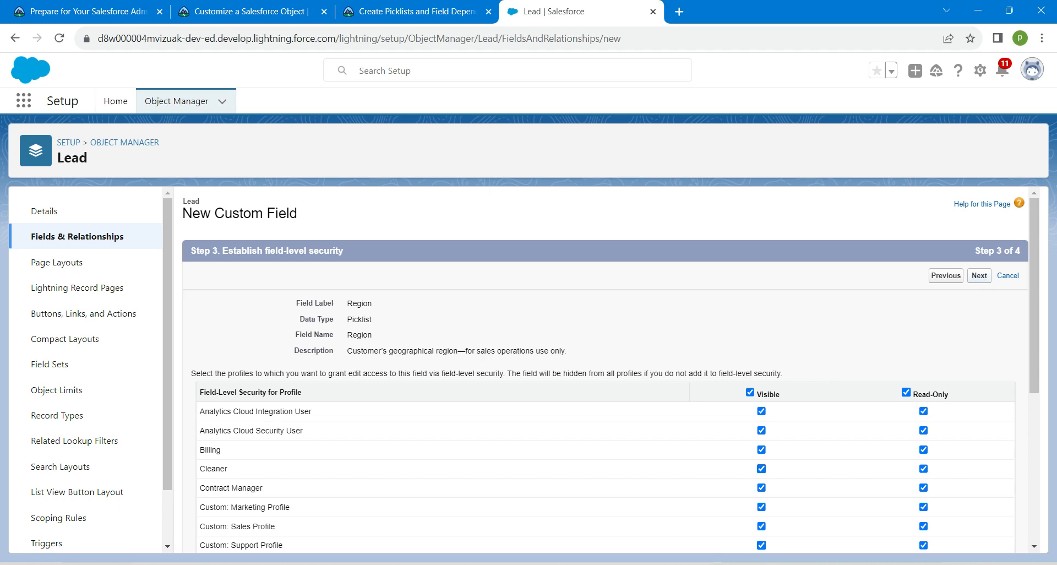
left_click(979, 275)
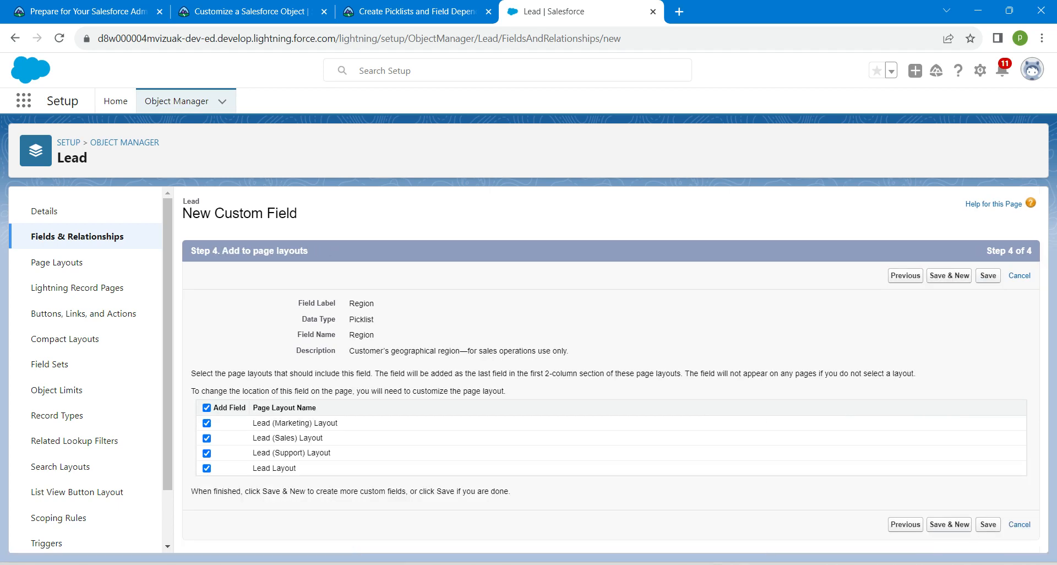
left_click(988, 524)
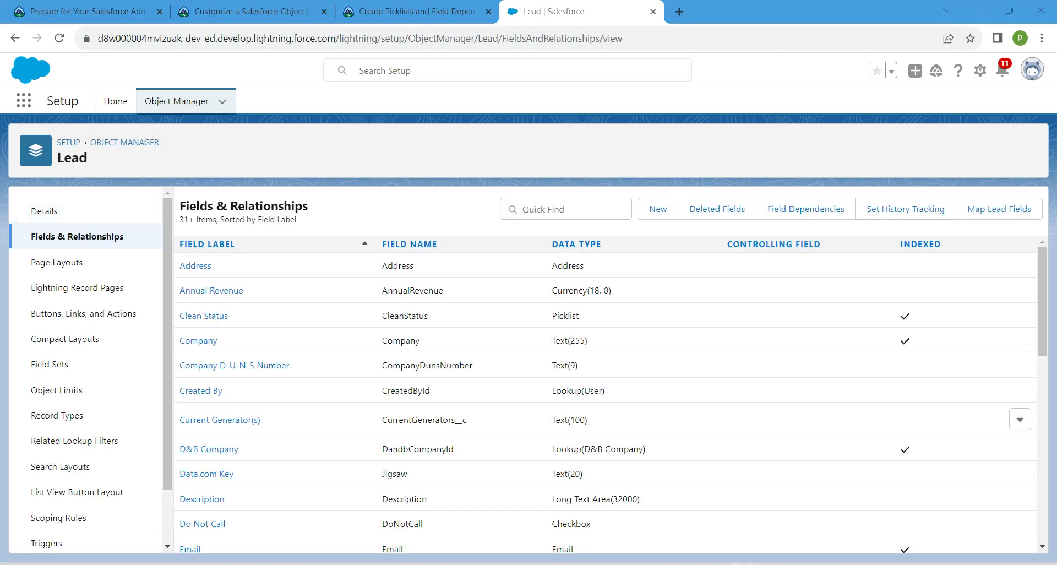
Open the Account object's Fields & Relationships in Object Manager and start a new custom field.
left_click(176, 101)
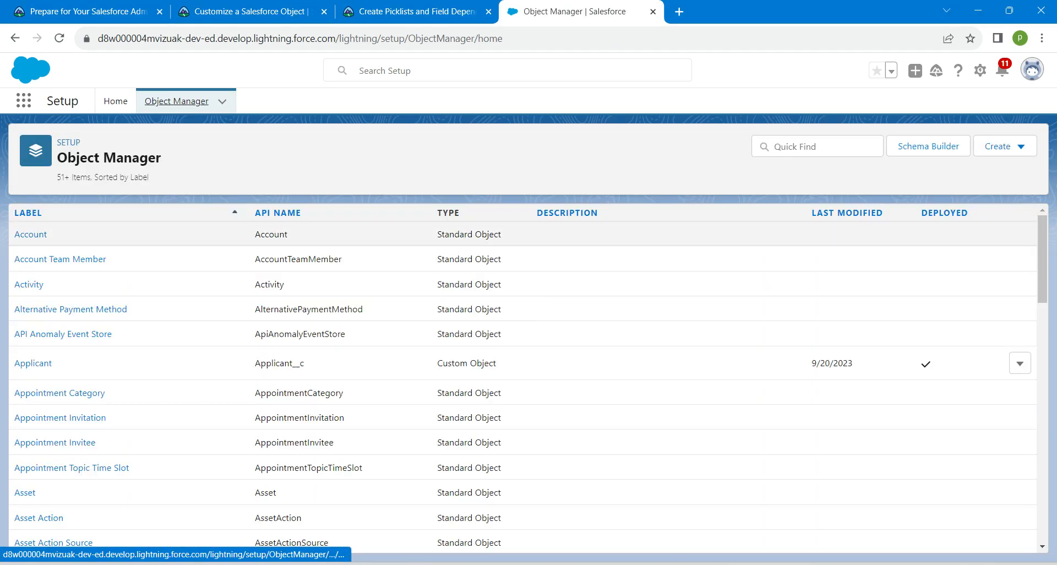
left_click(30, 234)
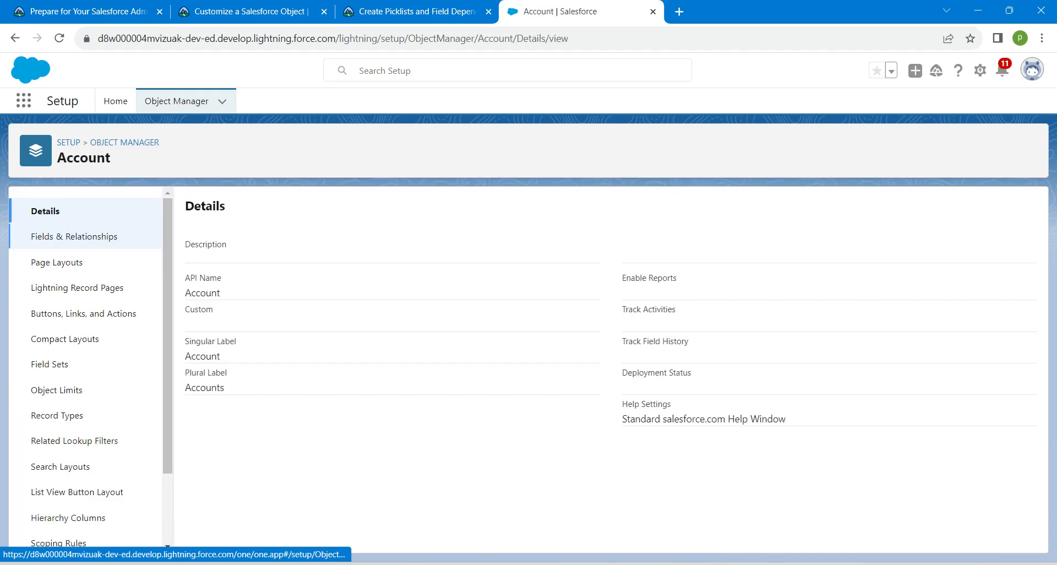
left_click(74, 236)
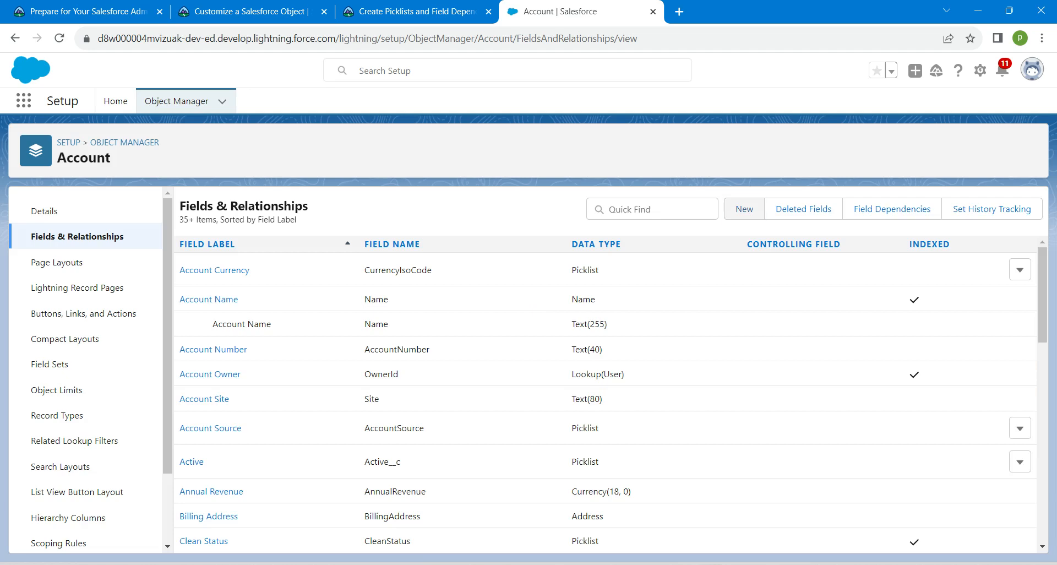
left_click(744, 209)
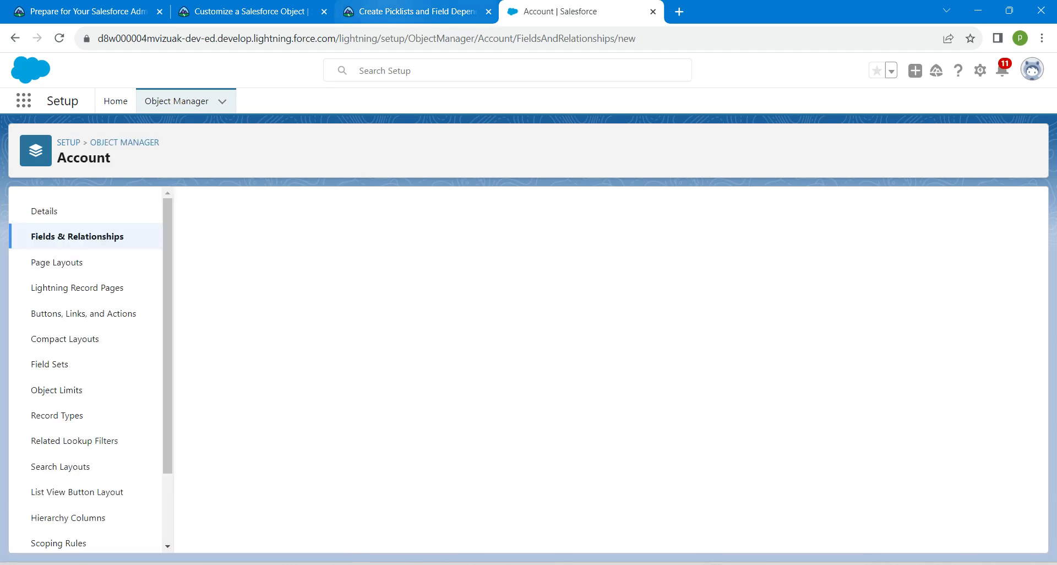
Copy the label Region from Trailhead, choose the Picklist data type for the new Account field and continue to its details.
left_click(417, 11)
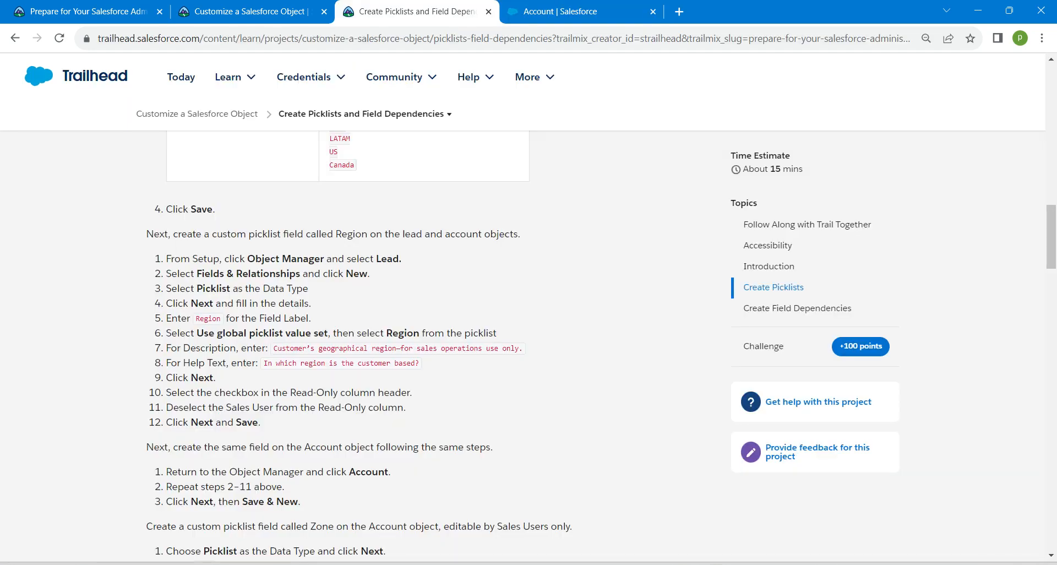
left_click_drag(197, 318, 220, 318)
left_click(560, 11)
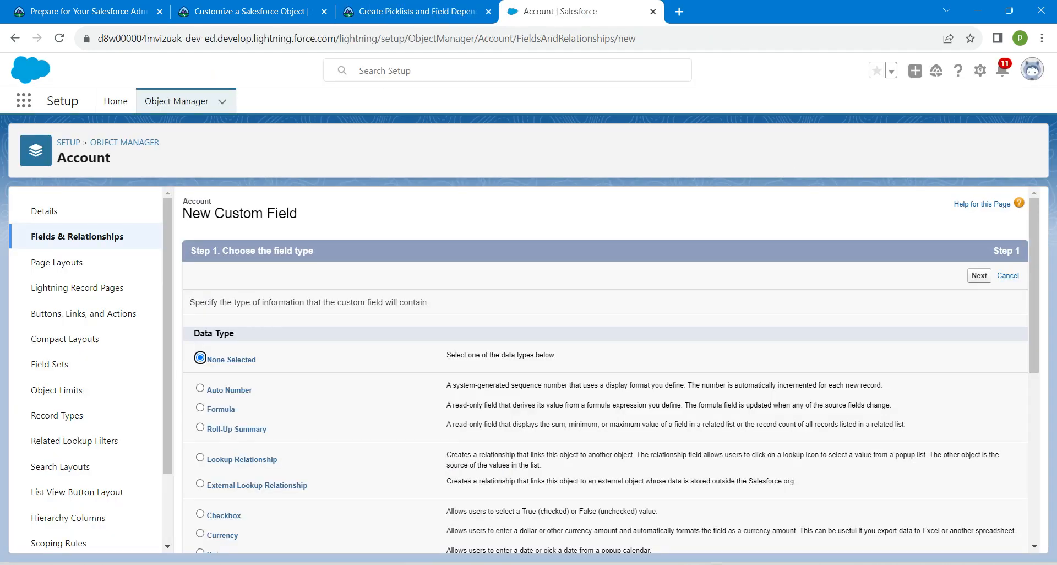
scroll(606, 369, "down", 6)
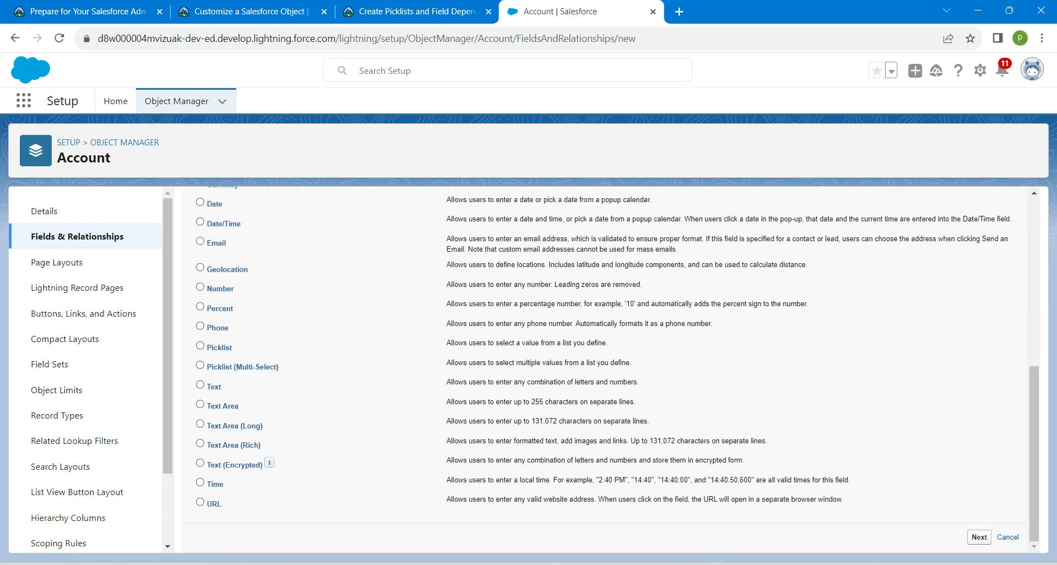
left_click(200, 345)
left_click(979, 536)
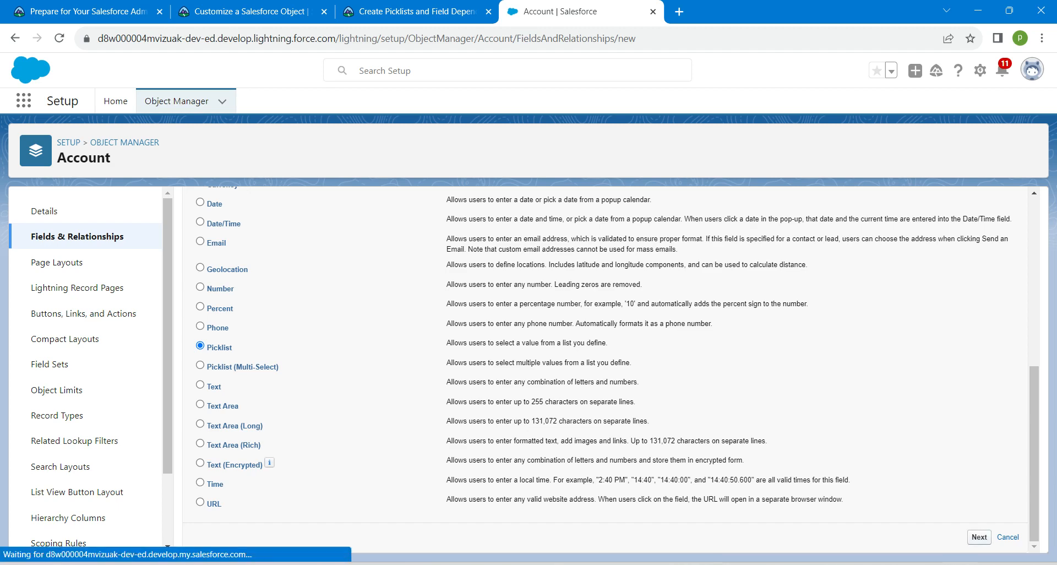
Label the new Account picklist field Region and assign it the global picklist value set Region.
left_click(404, 304)
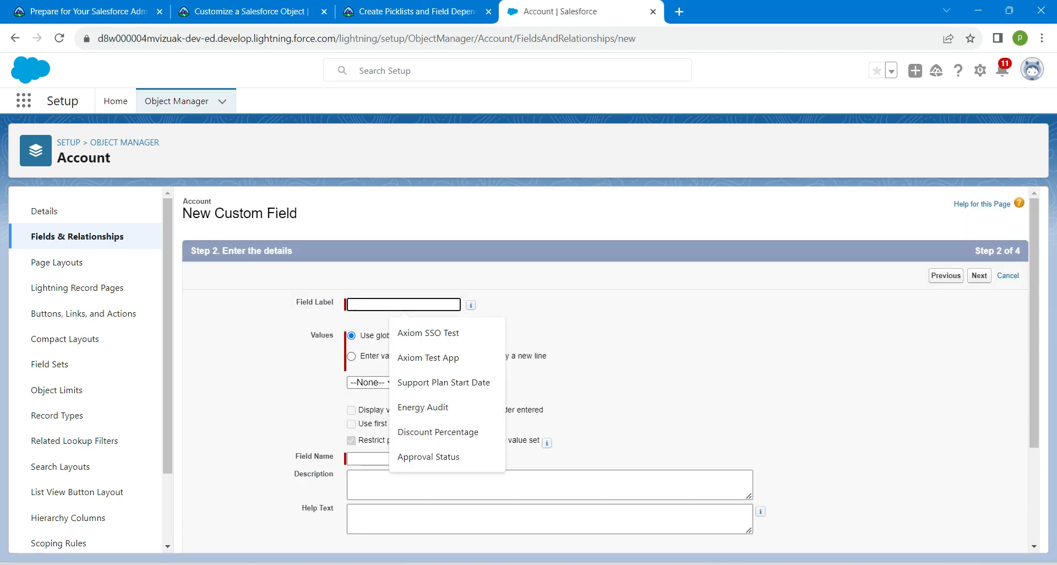
type("Region")
key("Tab")
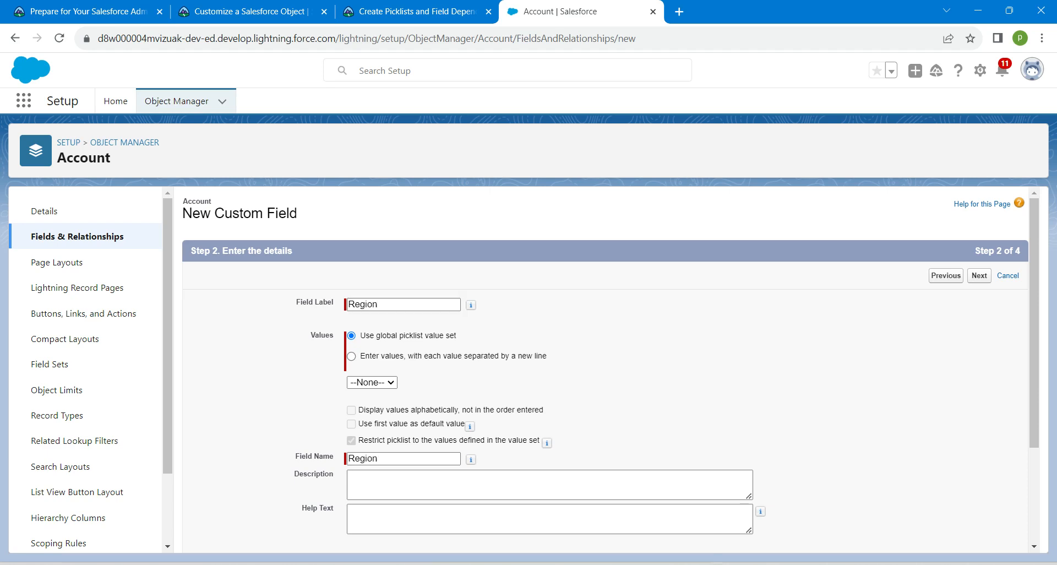
left_click(373, 382)
left_click(364, 405)
left_click(550, 385)
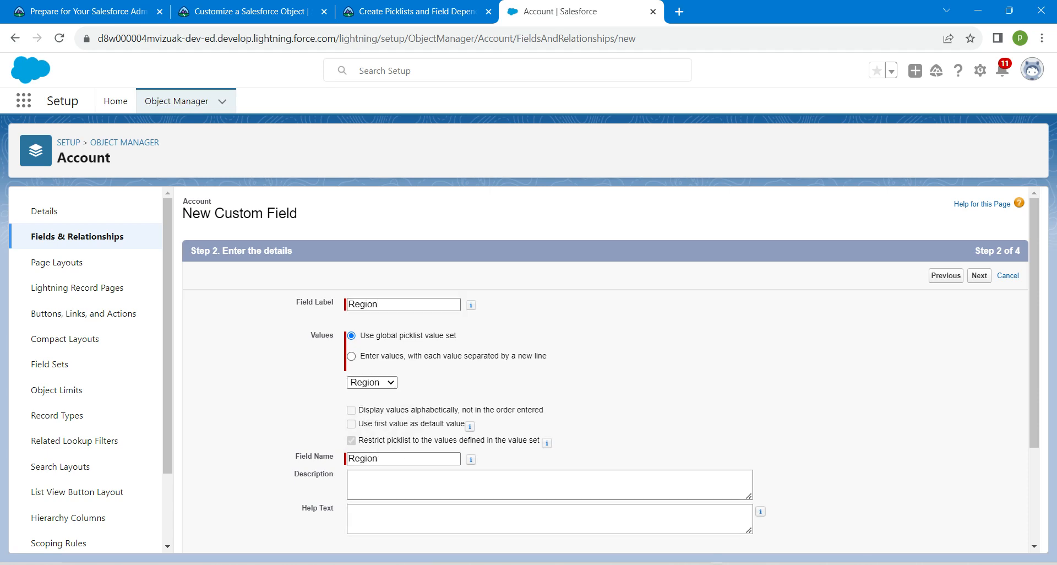
Copy the description "Customer's geographical region—for sales operations use only." from Trailhead into the Account Region field's description.
left_click(549, 485)
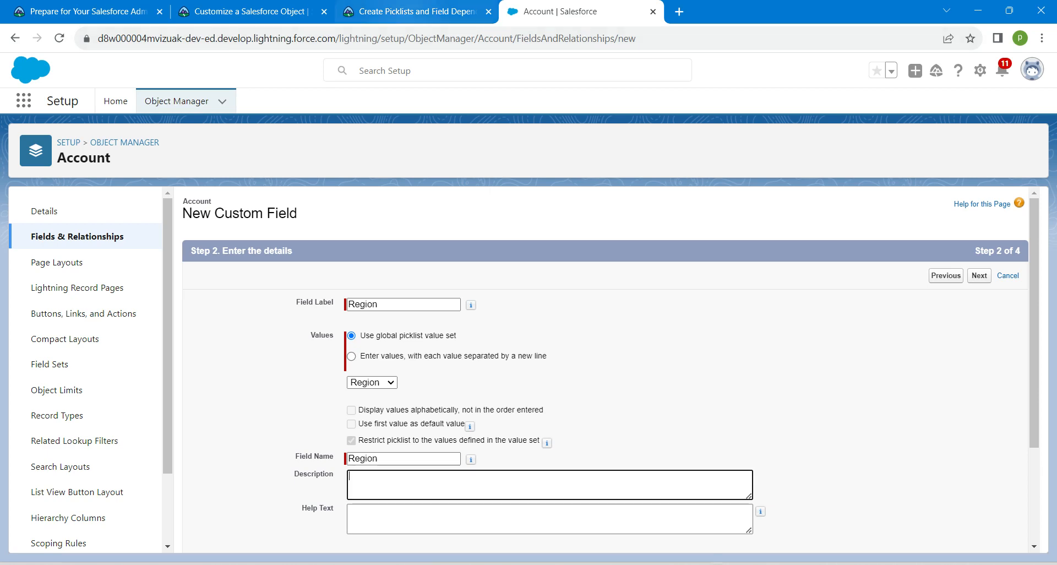
left_click(417, 12)
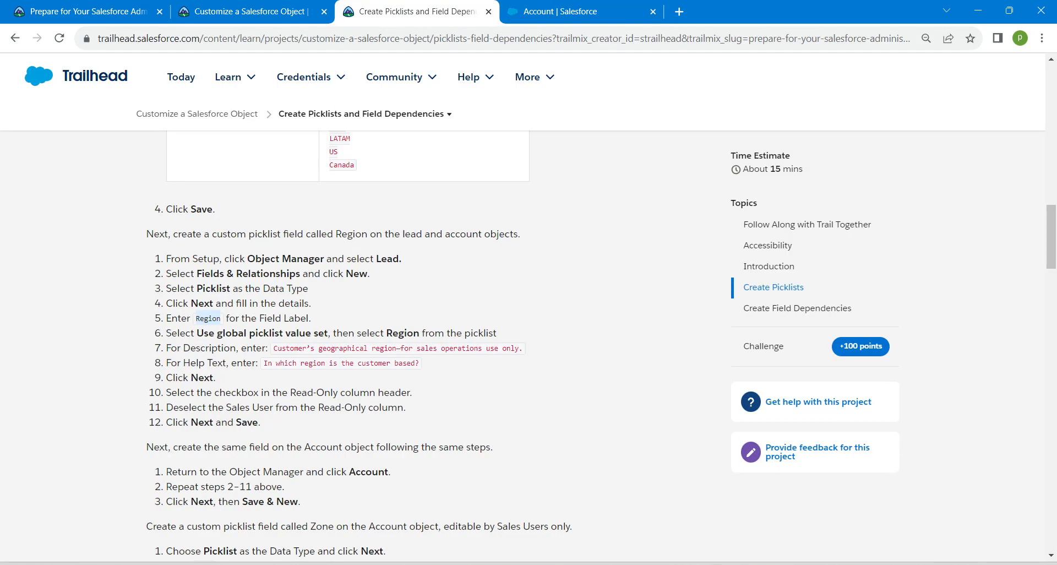
left_click_drag(521, 348, 274, 348)
key("ctrl+c")
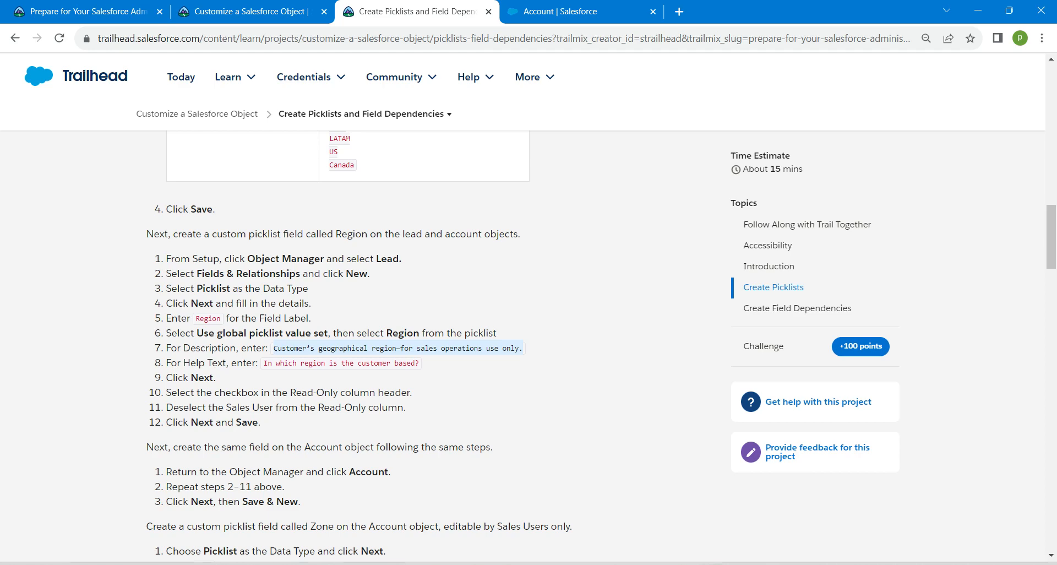
left_click(556, 12)
key("ctrl+v")
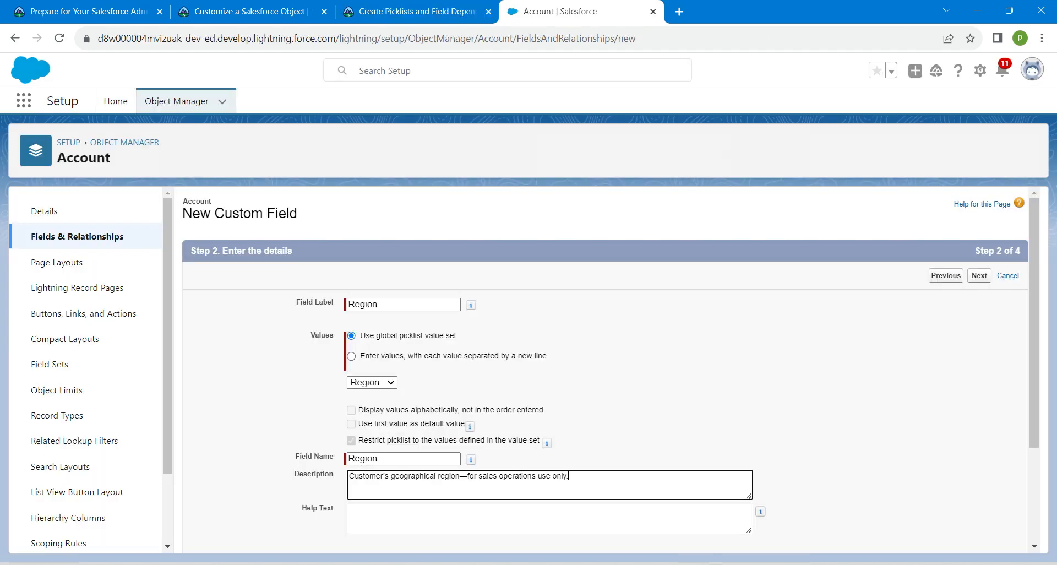
Copy the help text "In which region is the customer based?" from Trailhead into the Account Region field and continue to field-level security.
left_click(549, 518)
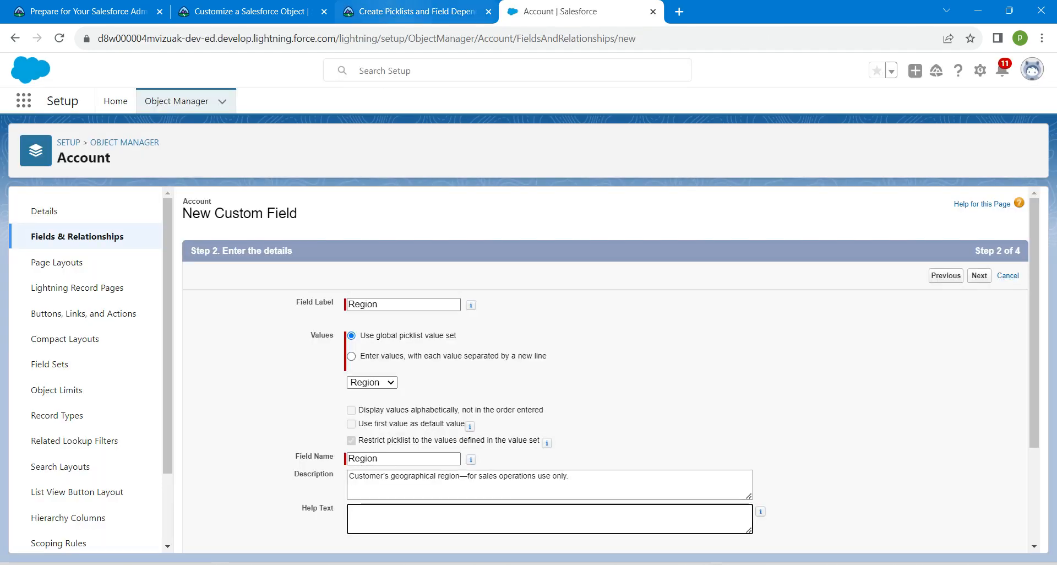
left_click(417, 11)
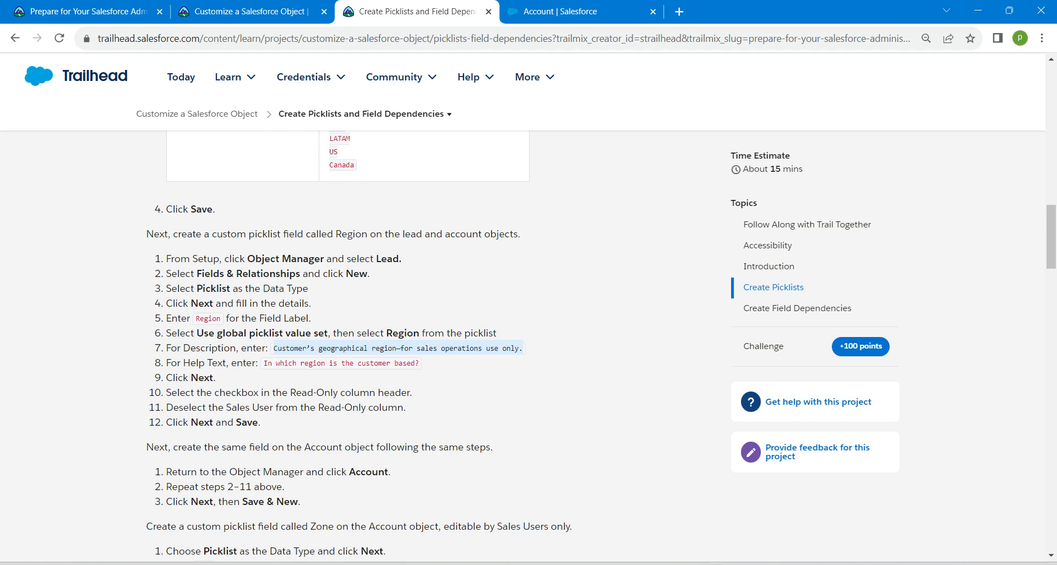
left_click_drag(264, 362, 419, 363)
key("ctrl+c")
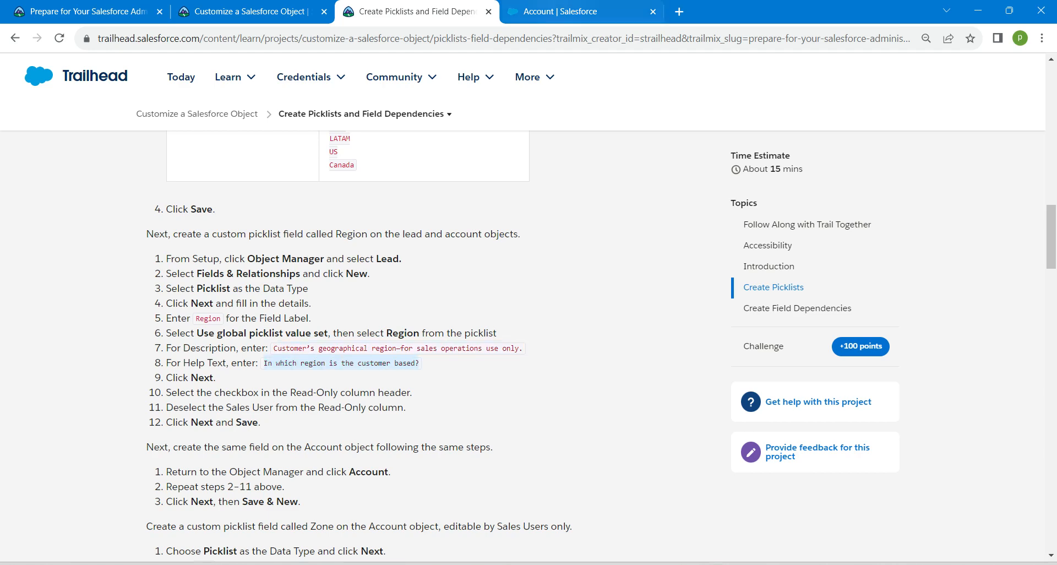
left_click(558, 11)
key("ctrl+v")
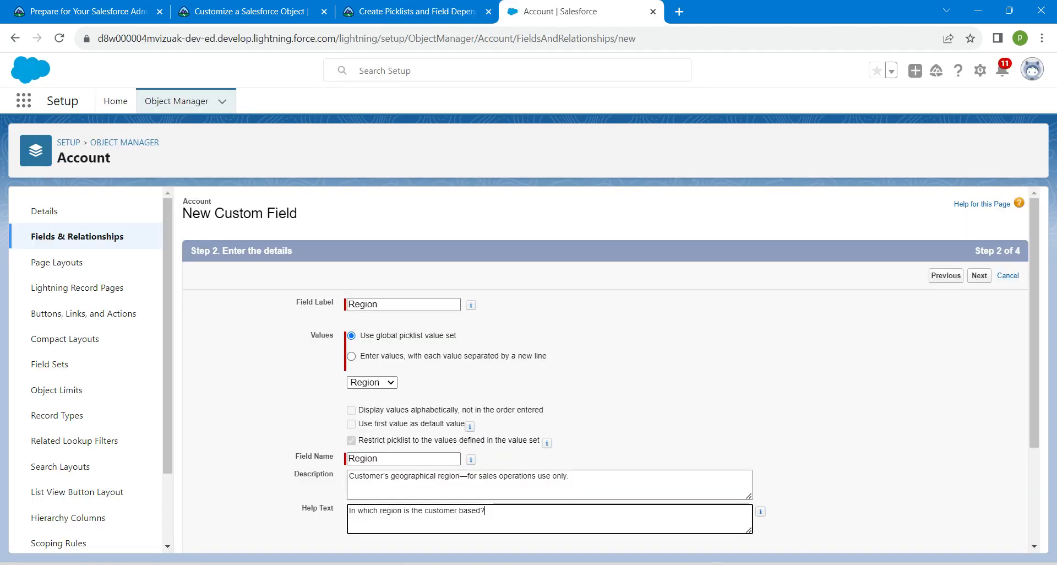
left_click(979, 276)
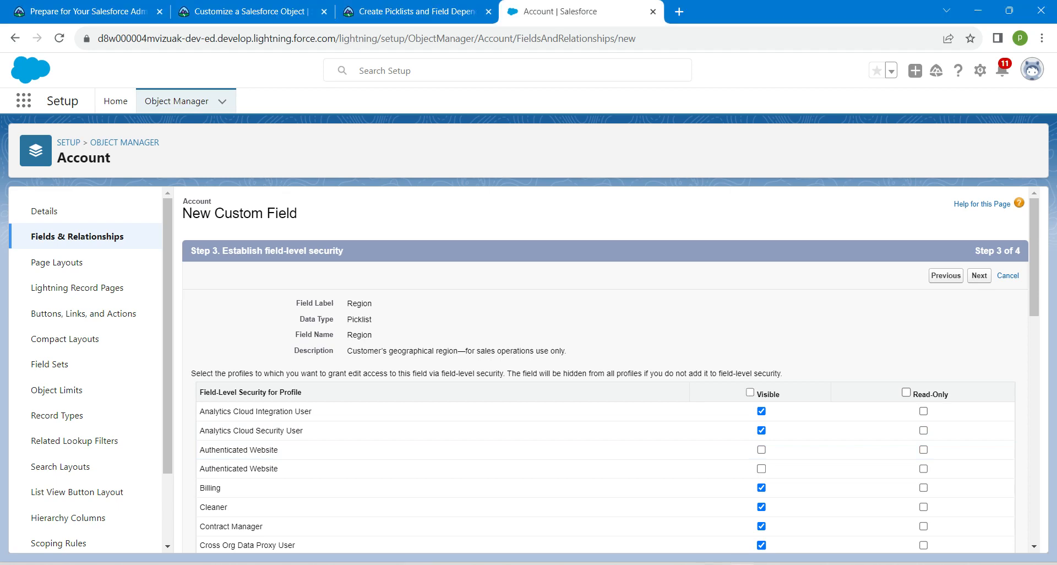
Make Region visible to all profiles and read-only for all except Sales User, keep all page layouts, and save it while starting another field.
left_click(749, 392)
left_click(906, 392)
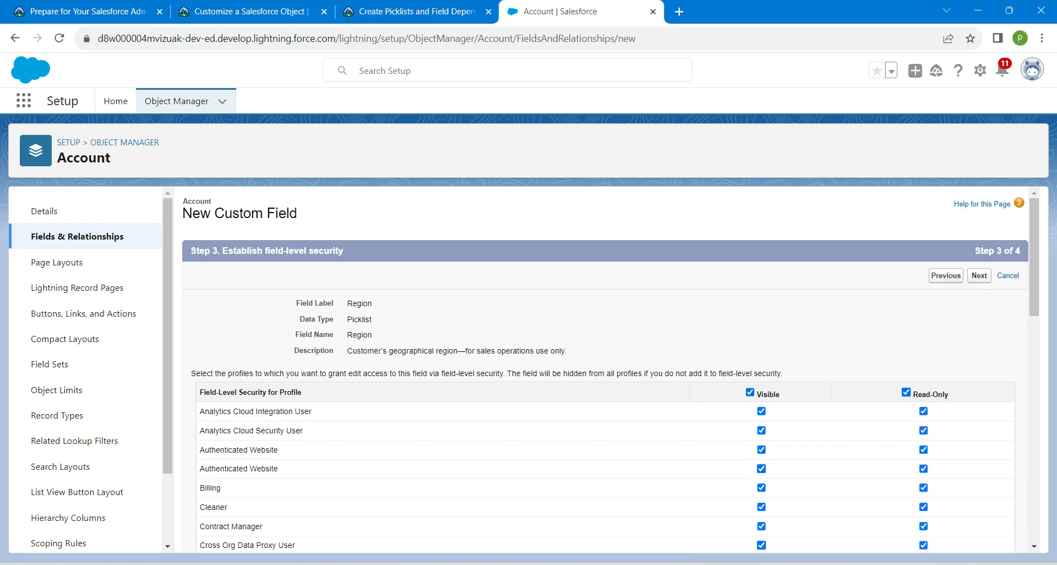
scroll(606, 368, "down", 8)
scroll(605, 334, "down", 4)
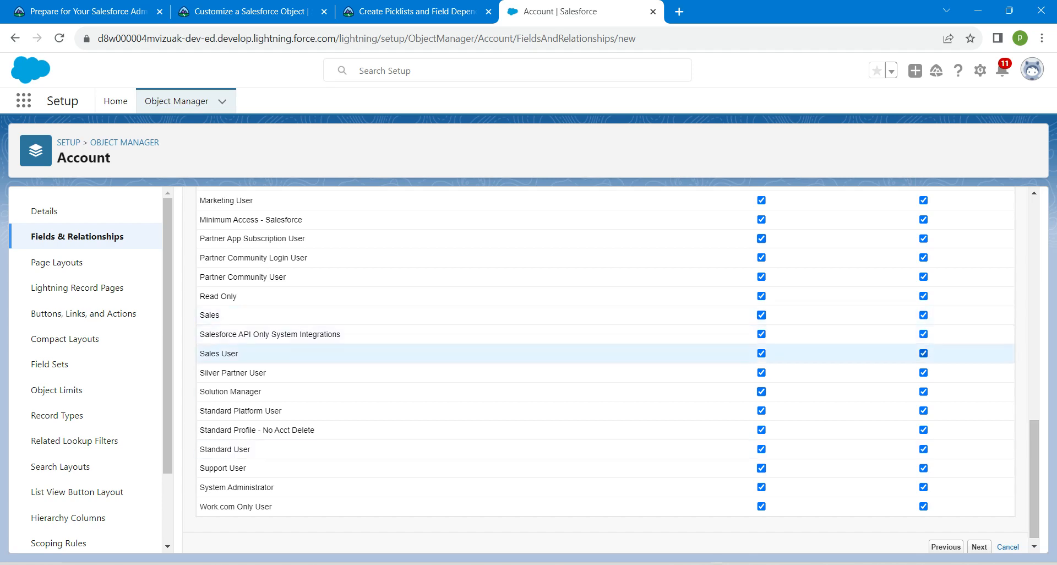
left_click(923, 353)
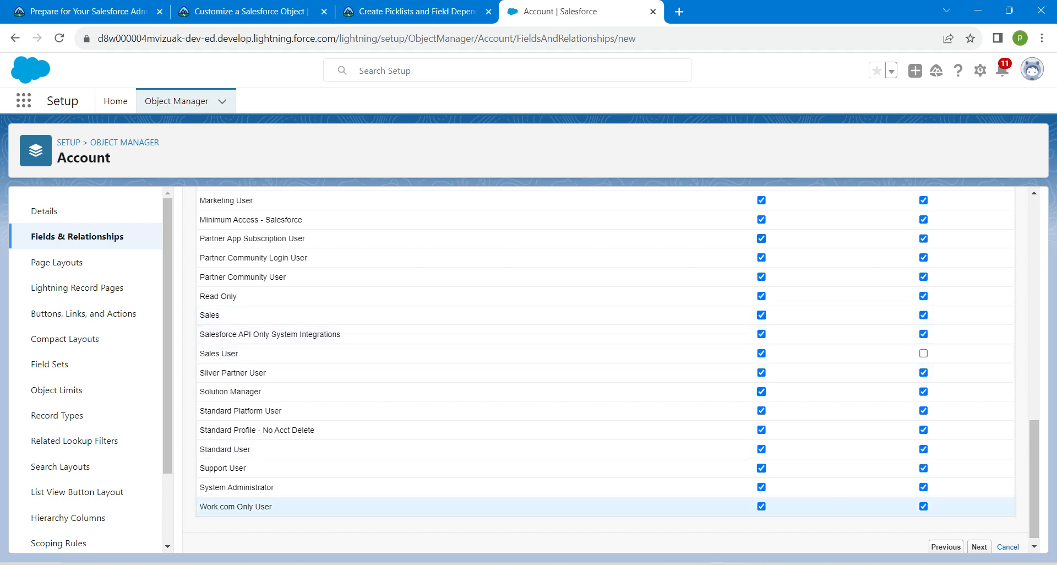
left_click(978, 546)
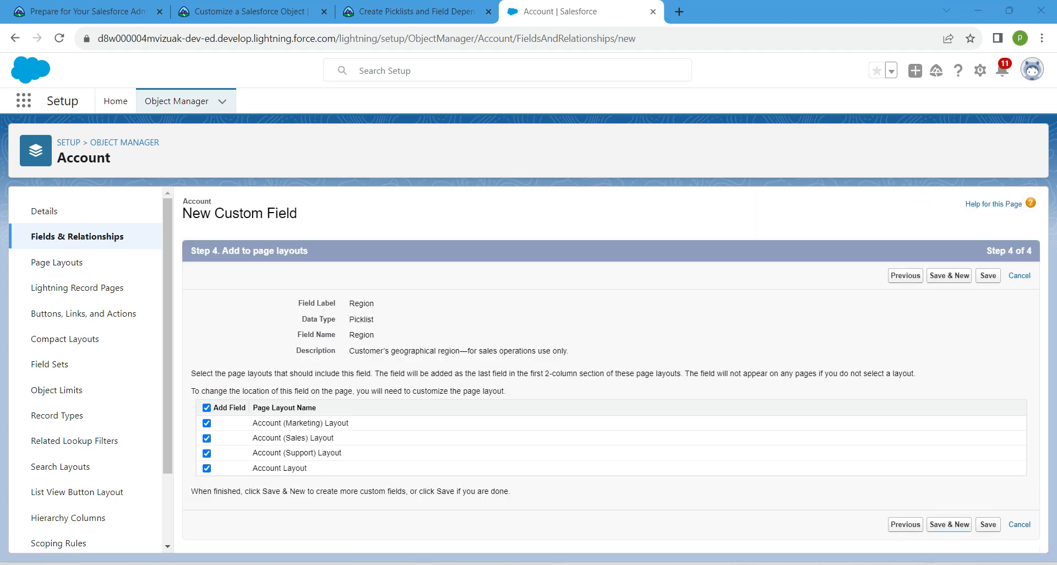
left_click(949, 525)
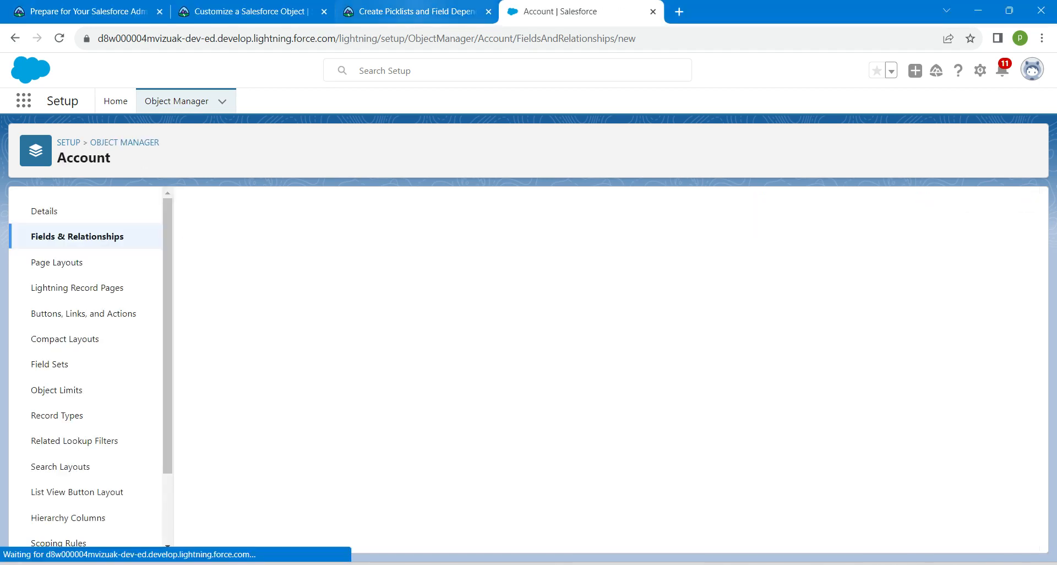
Copy the label Zone from Trailhead, choose the Picklist data type for the next Account field and continue to its details.
left_click(424, 11)
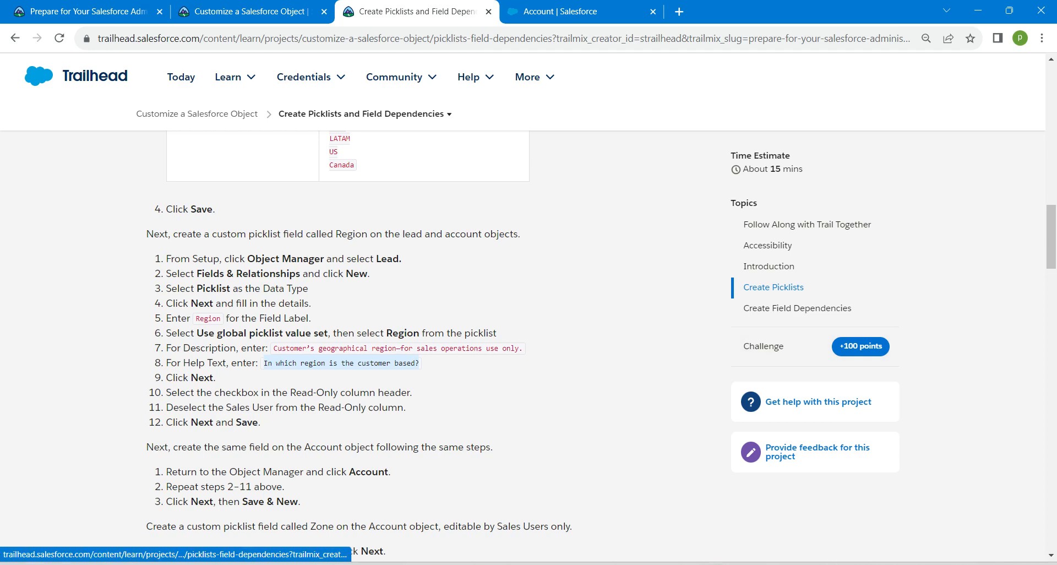
scroll(363, 330, "down", 7)
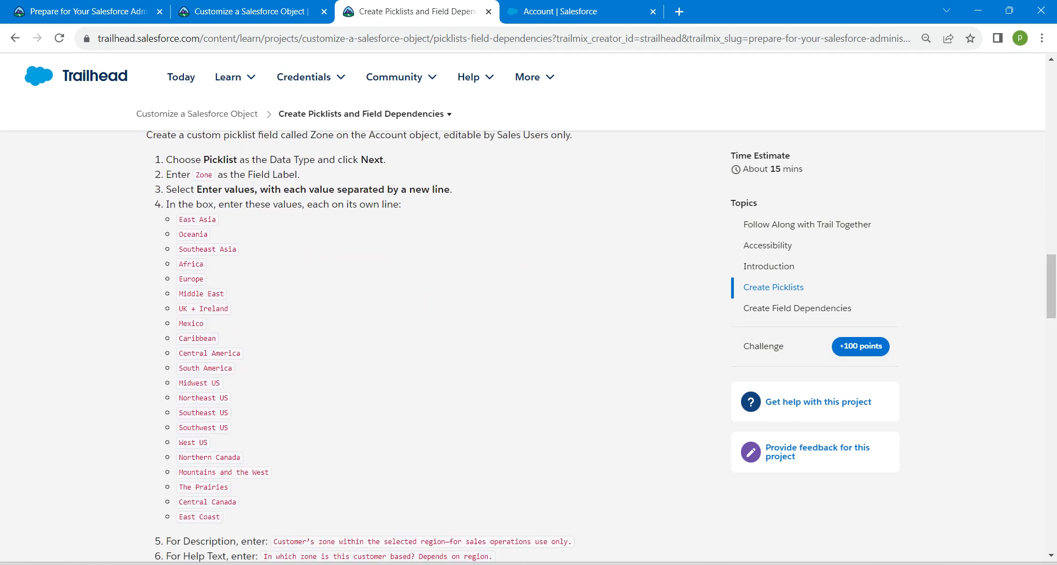
double_click(203, 175)
left_click(575, 11)
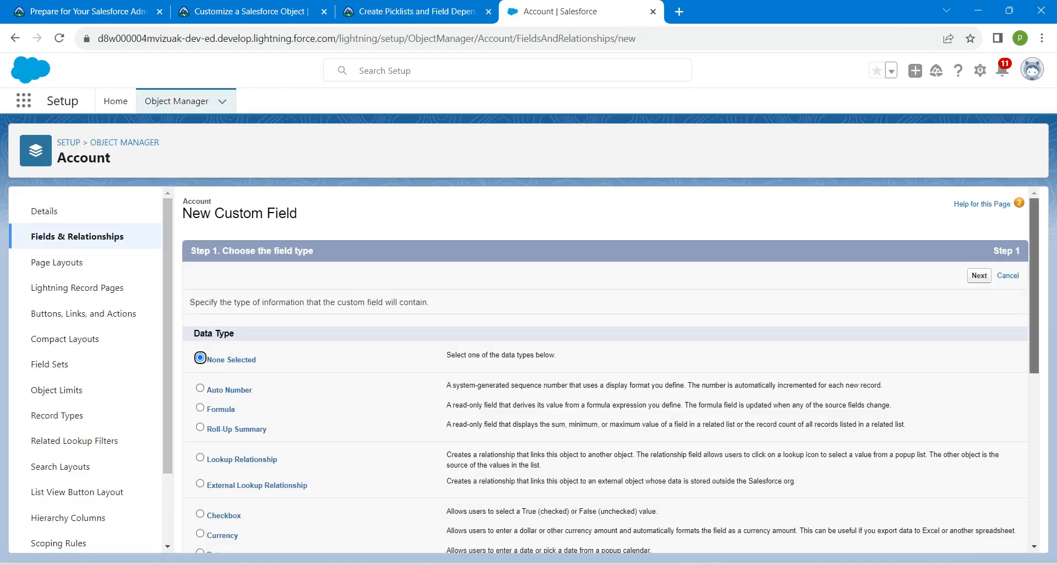
scroll(605, 369, "down", 6)
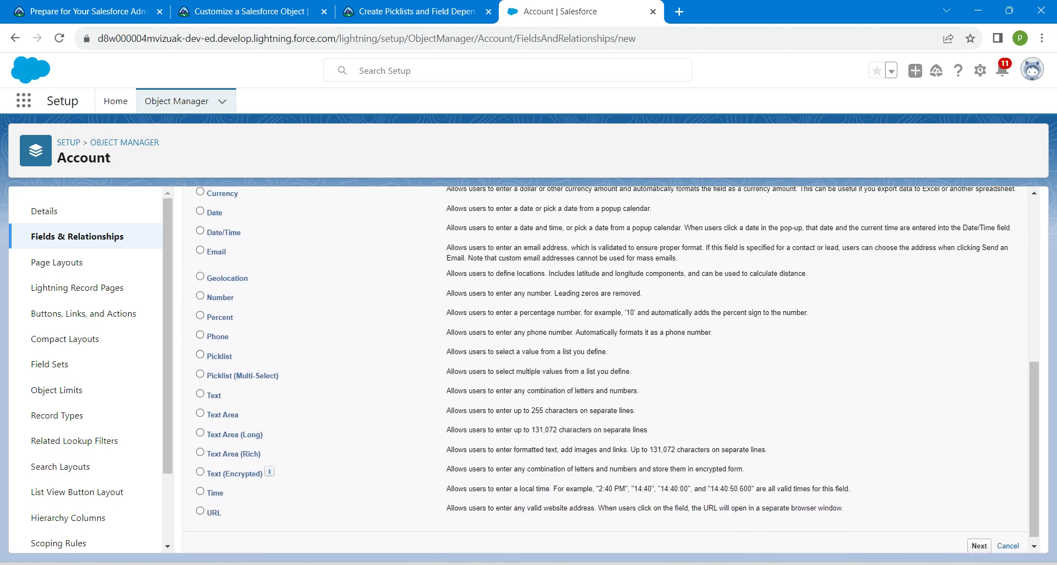
left_click(200, 354)
left_click(979, 545)
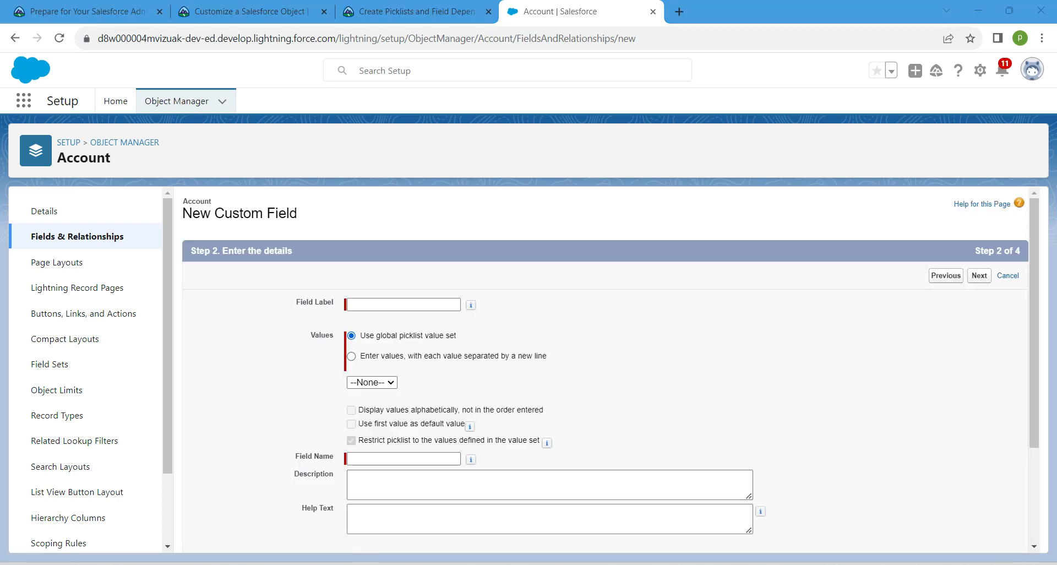
Label the new Account picklist field Zone and choose to enter its values with each one on a new line.
left_click(403, 304)
type("Zone")
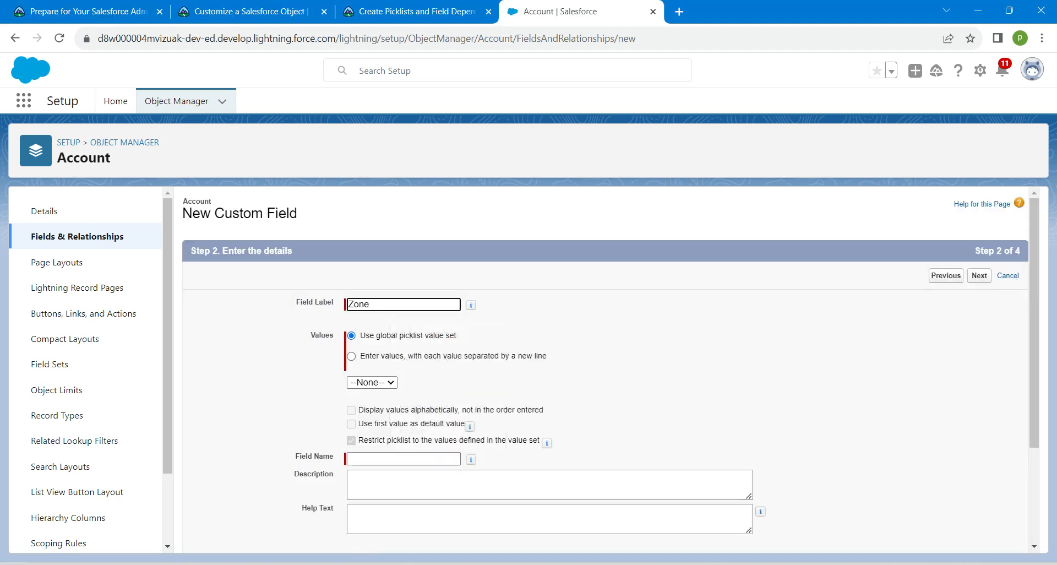
key("Tab")
left_click(351, 356)
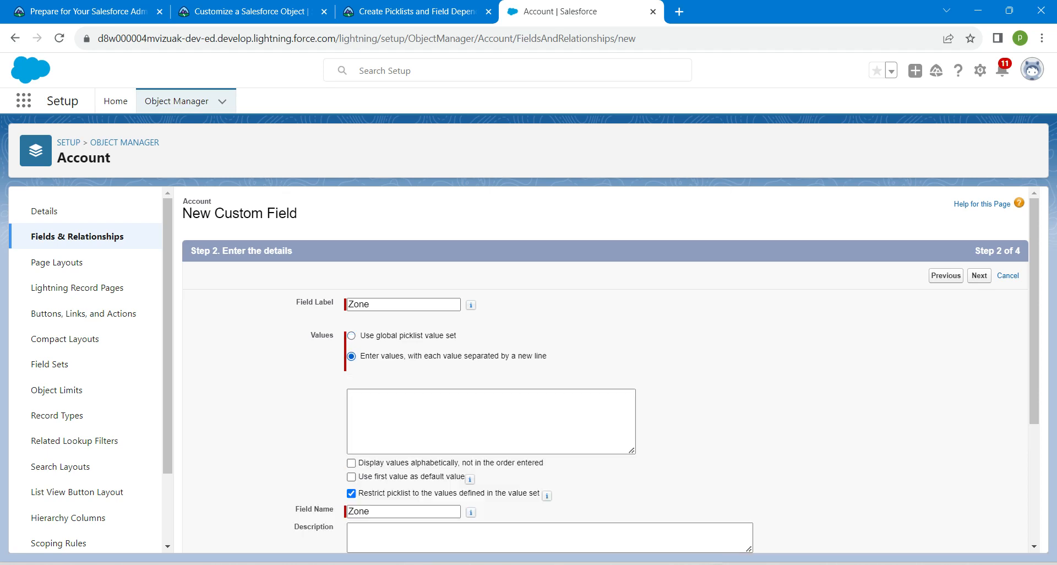
Copy the full zone list, East Asia through East Coast, from Trailhead into the Zone field's picklist values.
left_click(462, 421)
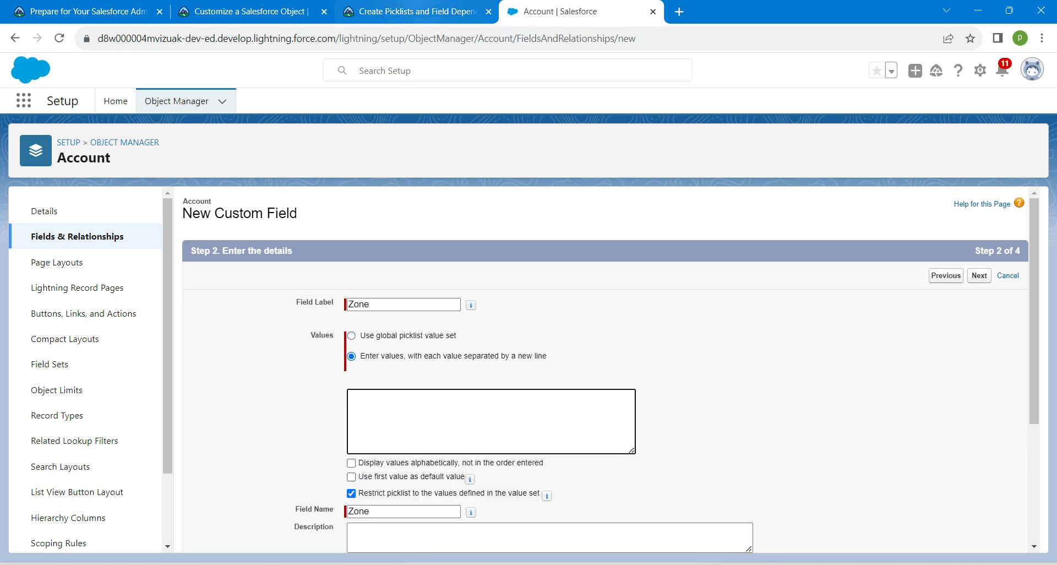
left_click(413, 11)
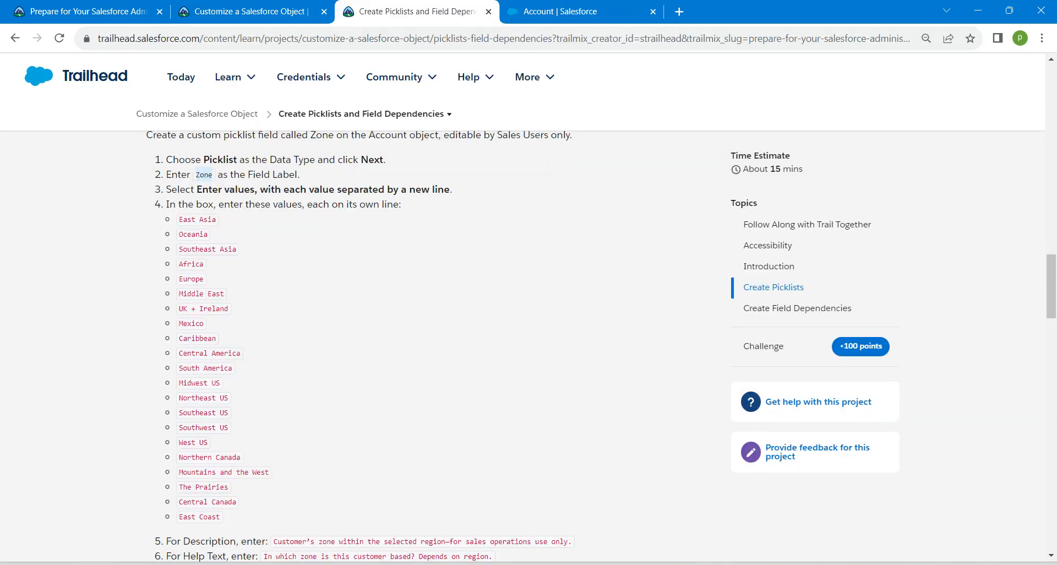
left_click_drag(178, 219, 231, 454)
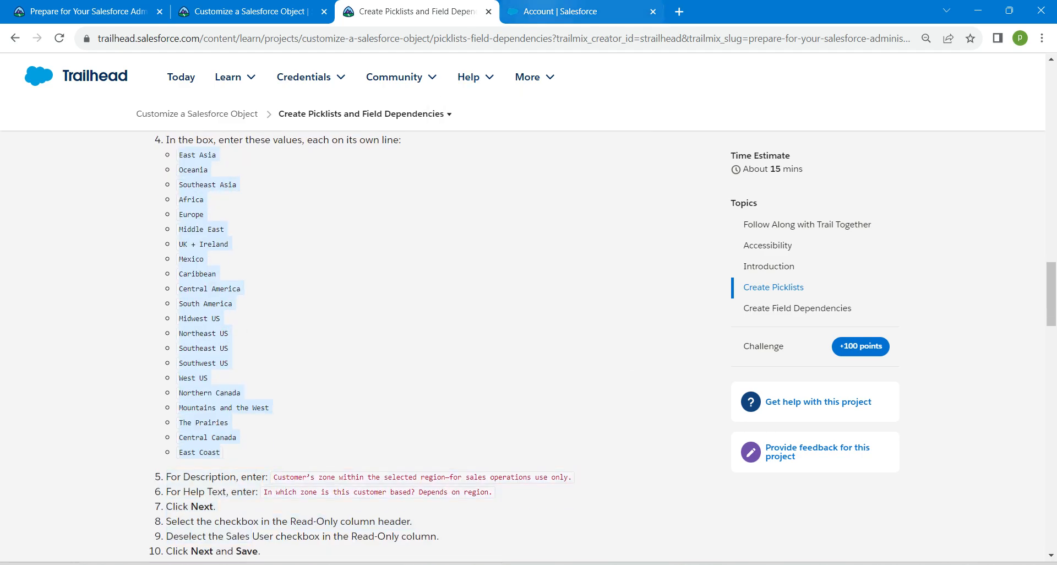
left_click(561, 11)
key("ctrl+v")
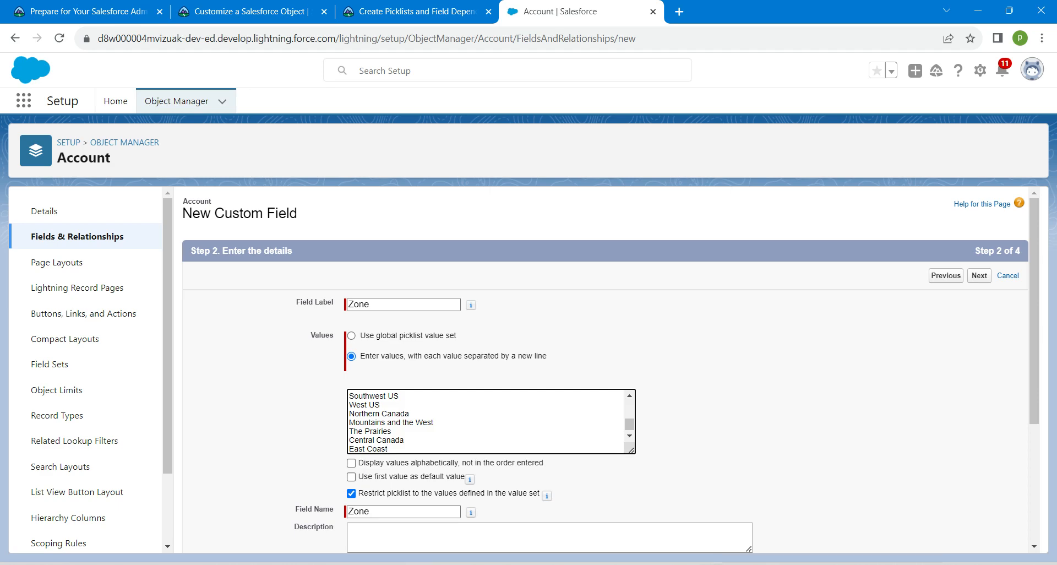
Copy the description "Customer's zone within the selected region—for sales operations use only." from Trailhead into the Zone field's description.
left_click(413, 11)
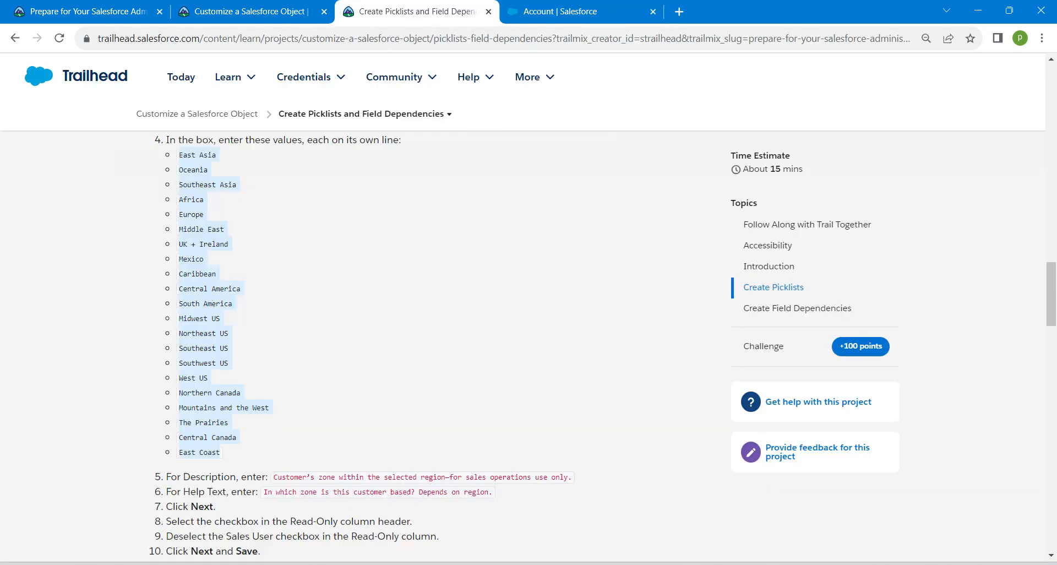
left_click_drag(273, 477, 571, 477)
key("ctrl+c")
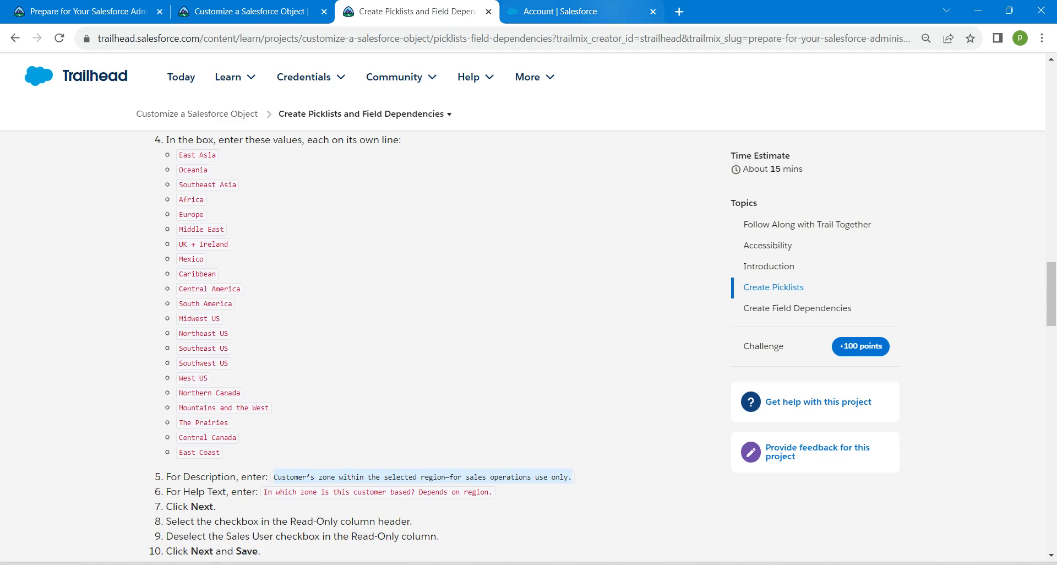
left_click(562, 11)
left_click(495, 536)
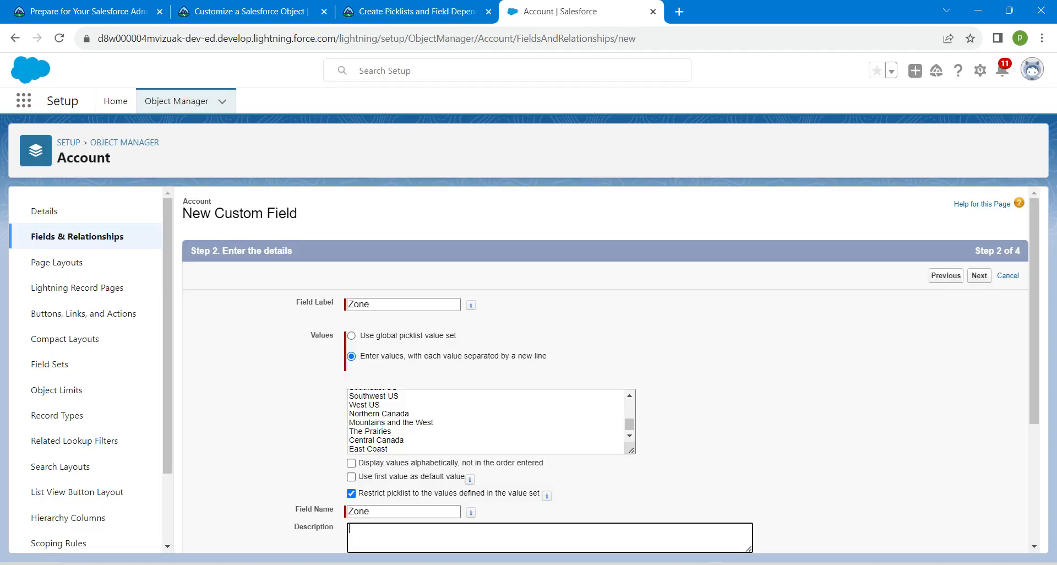
key("ctrl+v")
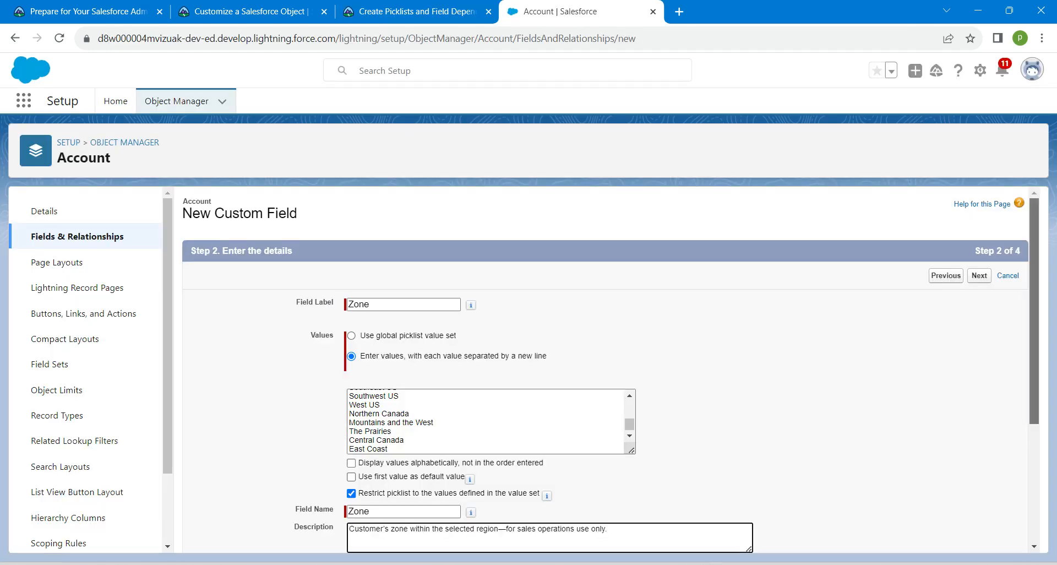
Copy the help text "In which zone is this customer based? Depends on region." from Trailhead into the Zone field and continue to field-level security.
scroll(606, 368, "down", 3)
left_click(549, 398)
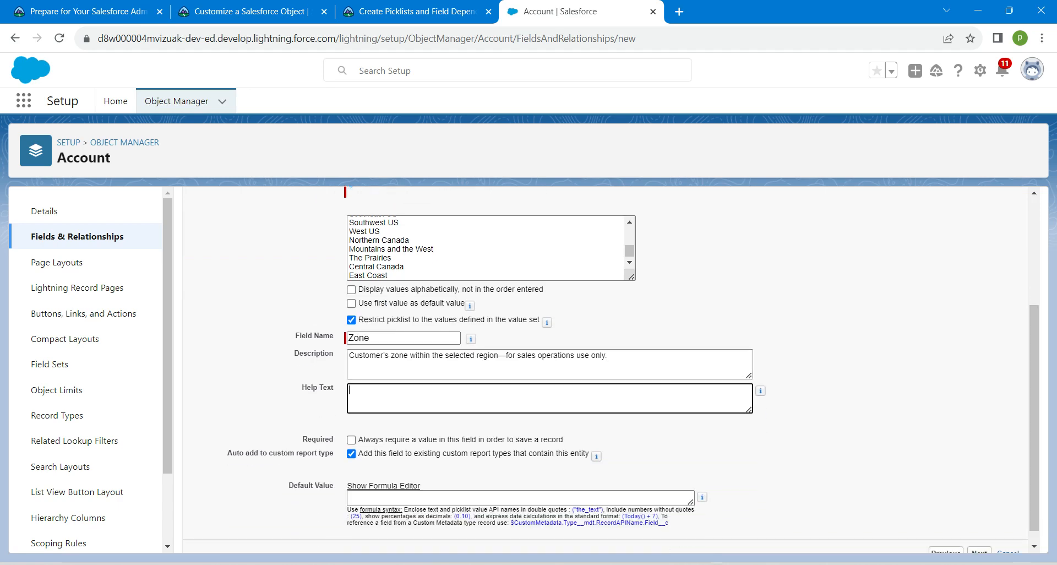
left_click(416, 12)
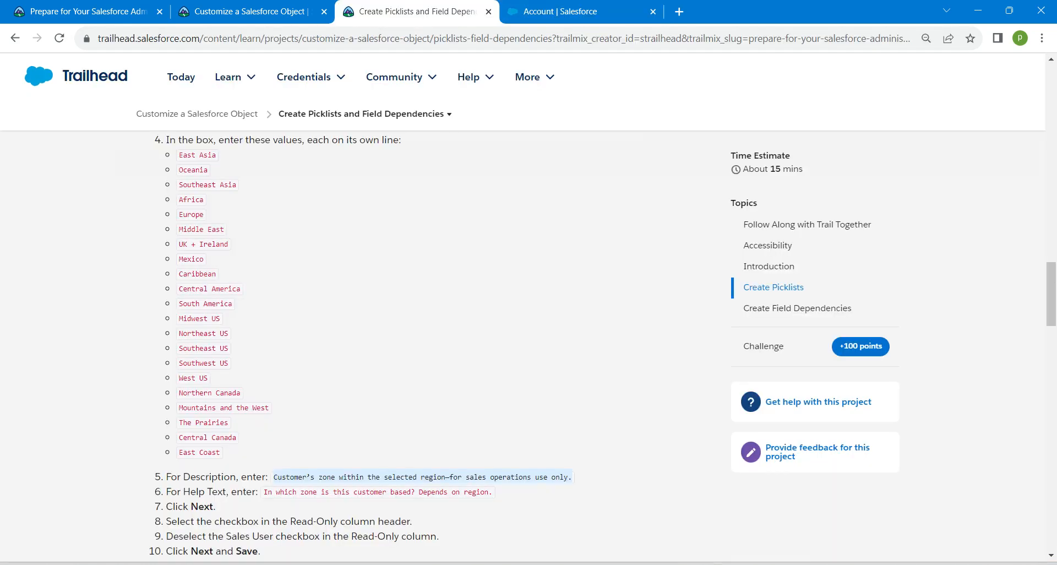
left_click_drag(264, 492, 493, 492)
key("ctrl+c")
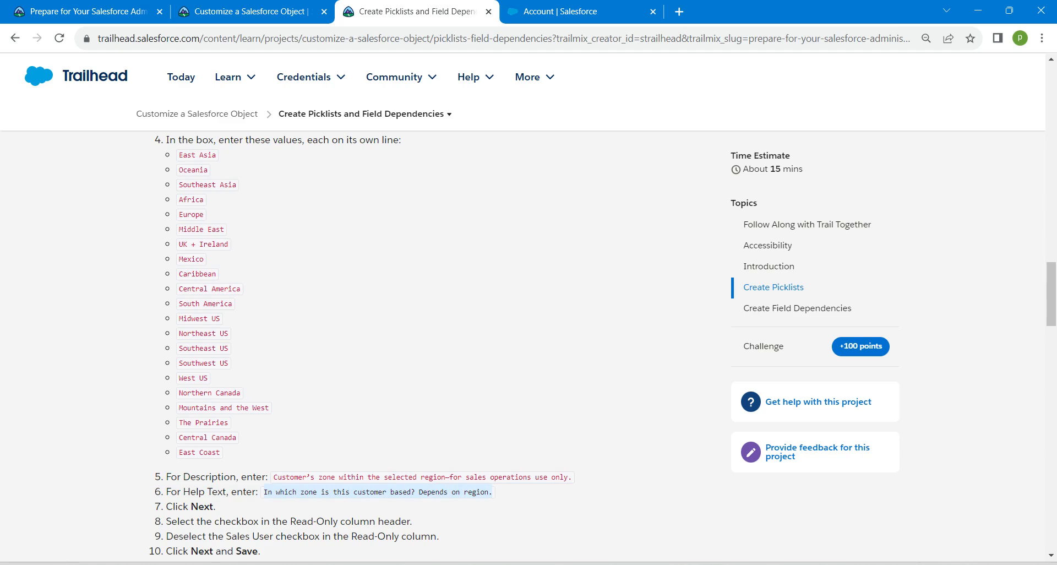
left_click(560, 12)
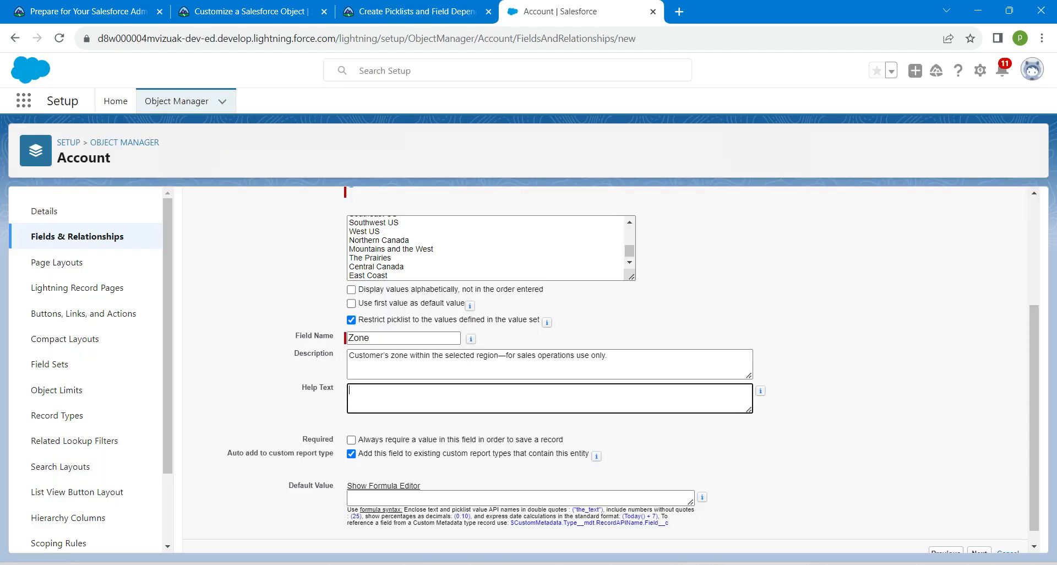
key("ctrl+v")
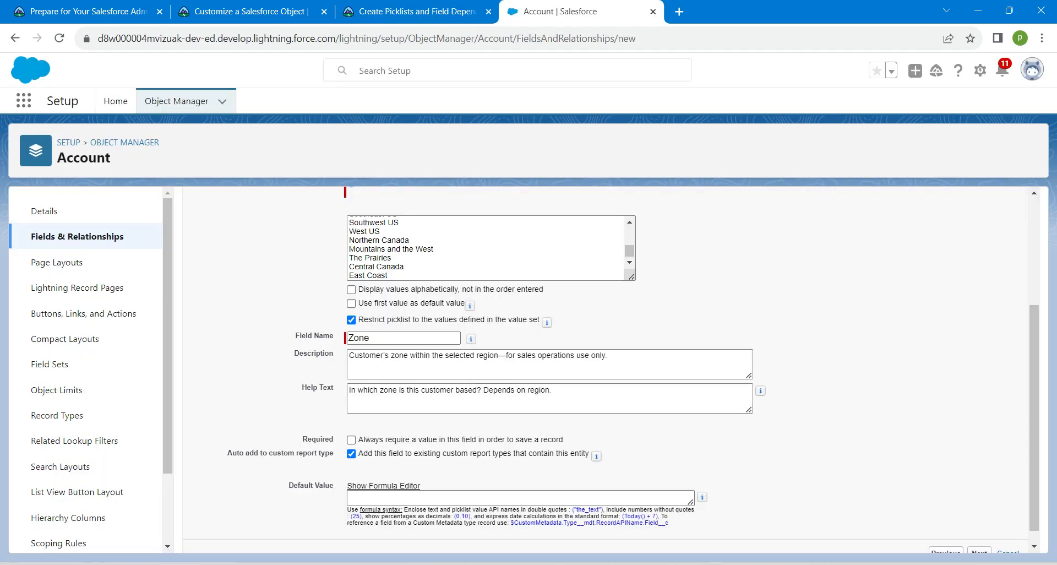
left_click(978, 550)
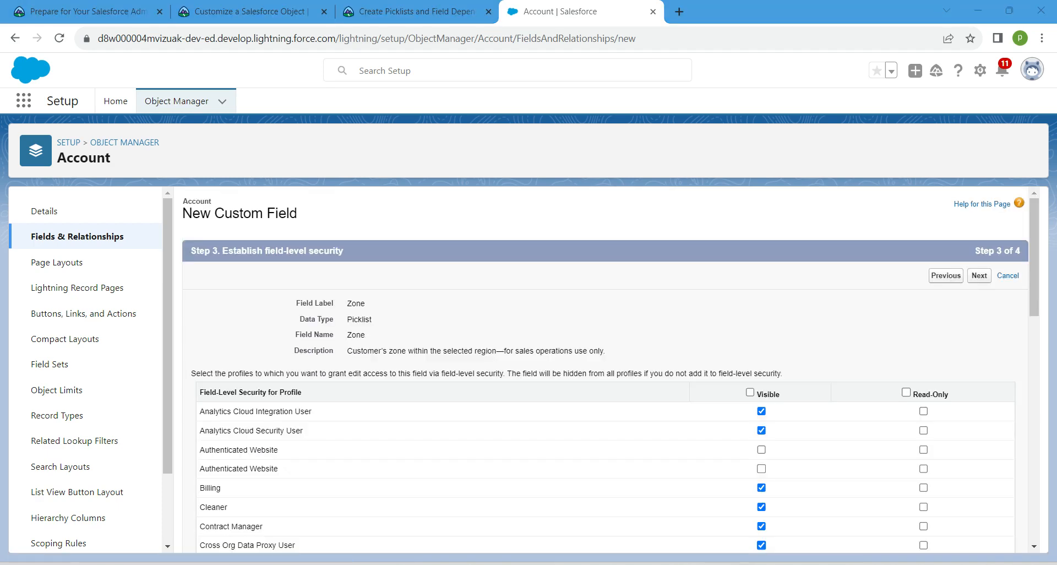
Make the Zone field visible to all profiles and read-only for all except Sales User, and continue to the page layouts.
left_click(750, 392)
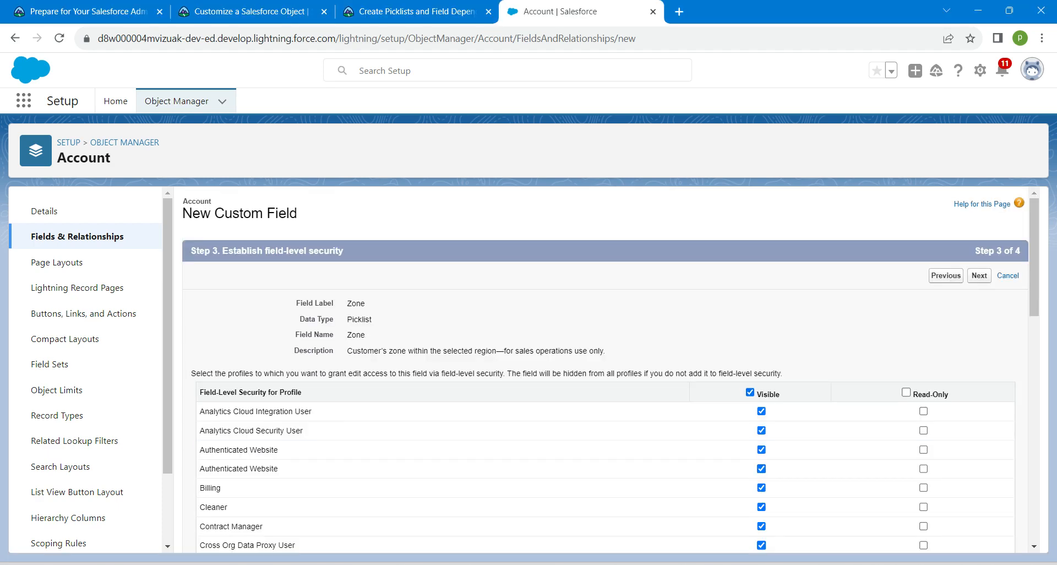
left_click(906, 392)
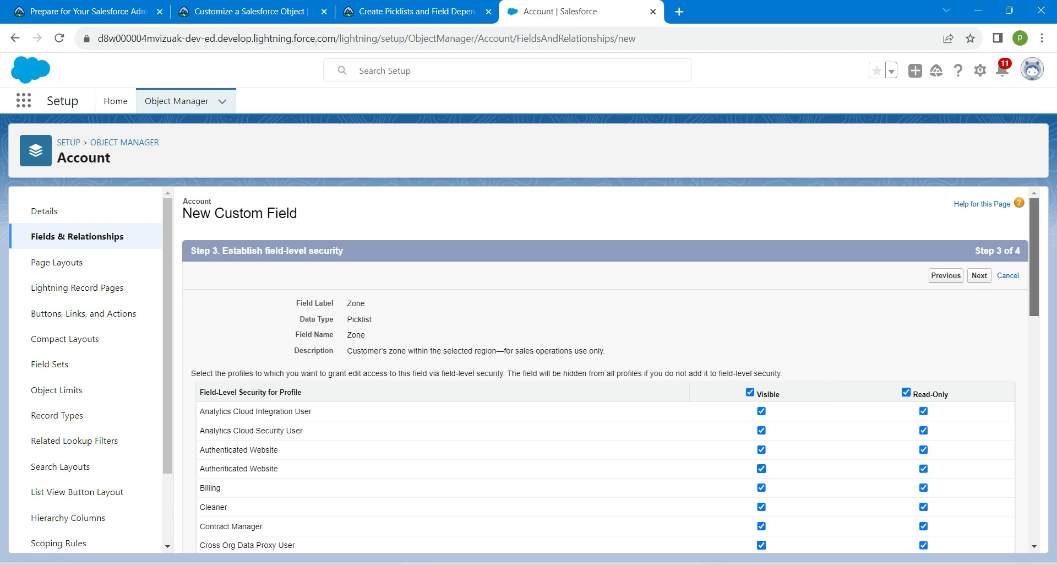
scroll(606, 369, "down", 12)
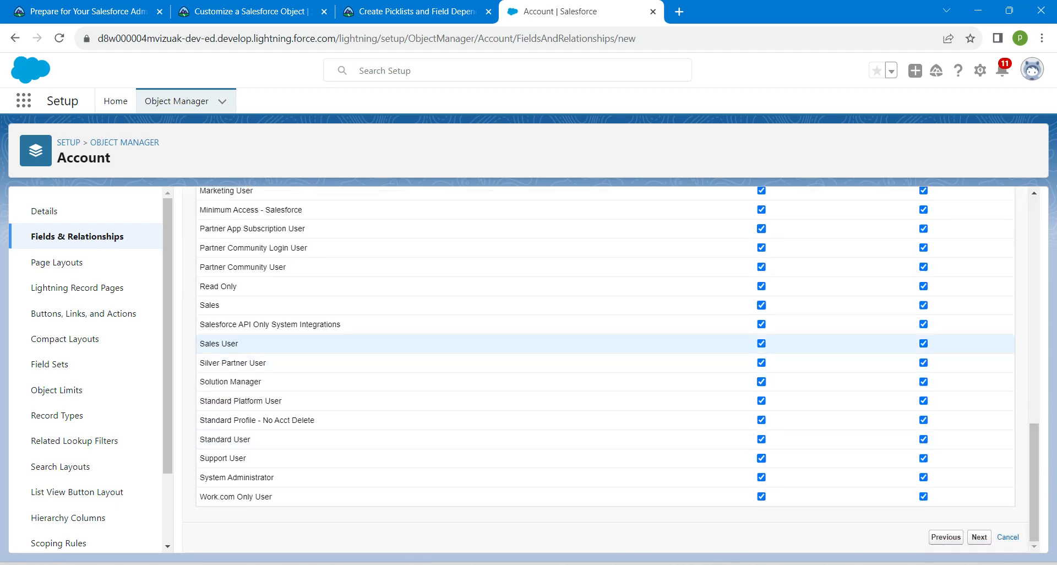
left_click(923, 343)
left_click(979, 536)
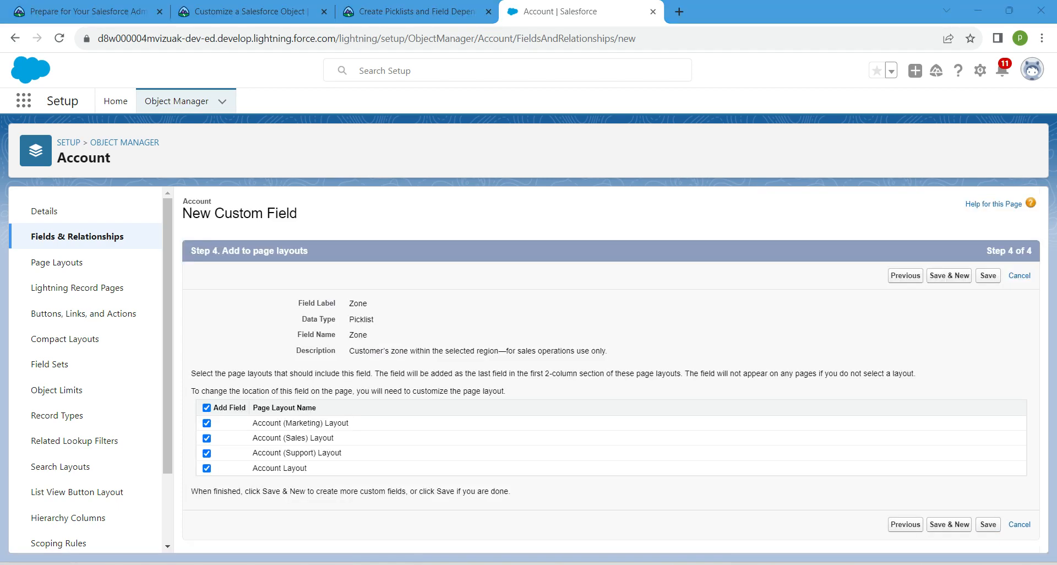
Save the Zone field and create an Account field dependency with Region as controlling field and Zone as dependent field.
left_click(987, 275)
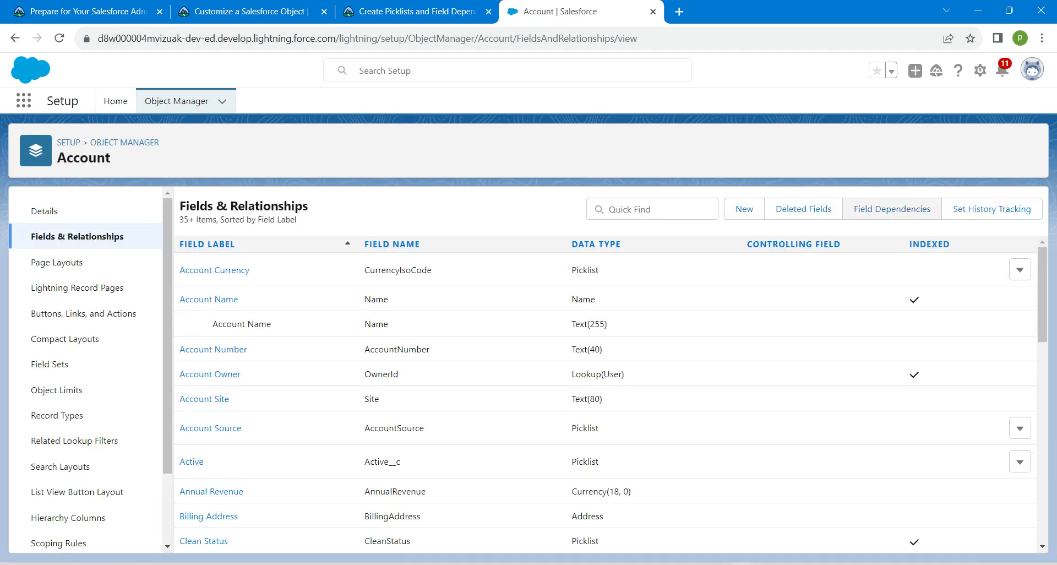
left_click(892, 209)
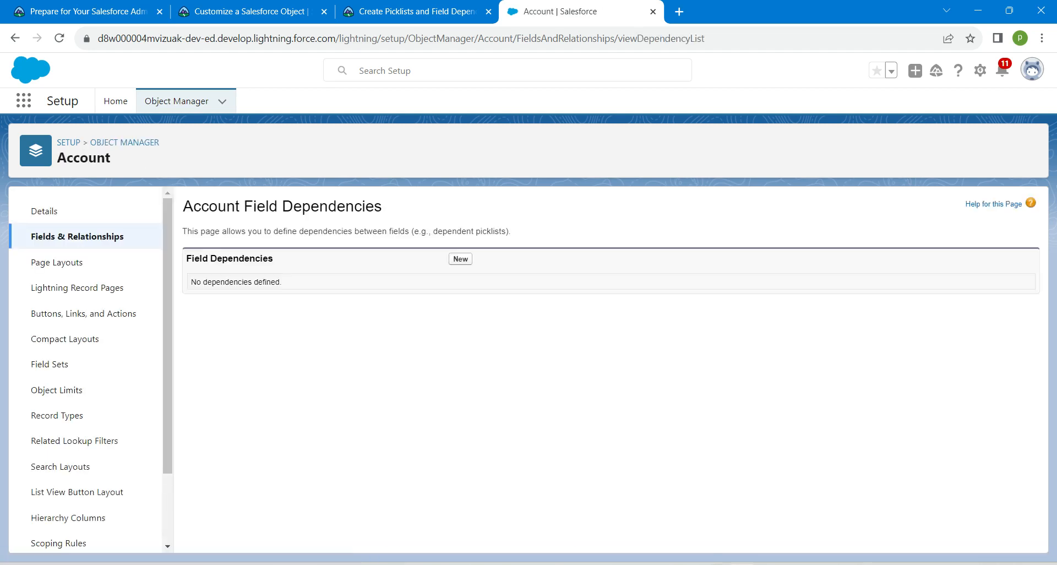
left_click(460, 259)
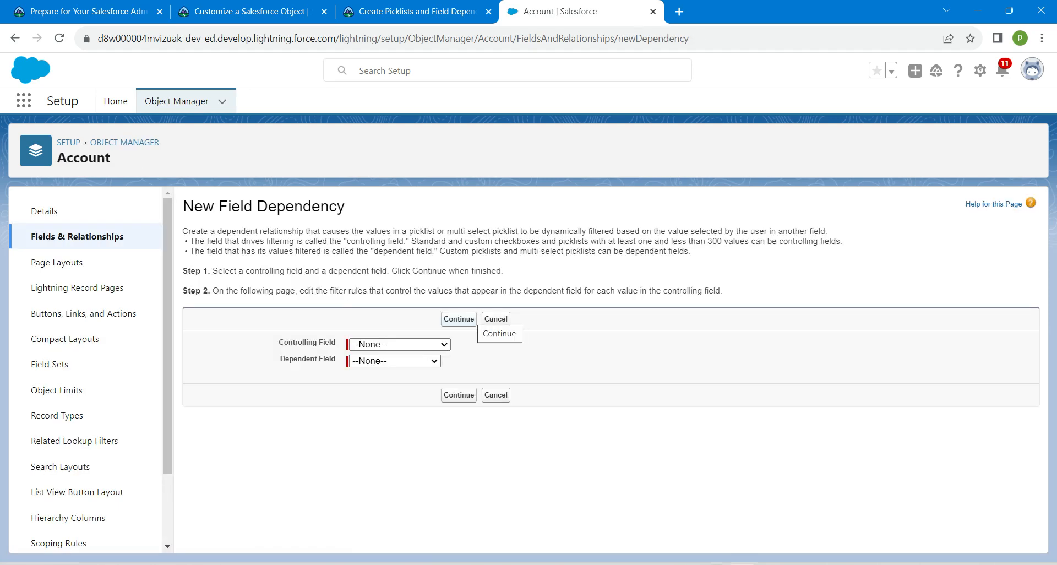
left_click(399, 344)
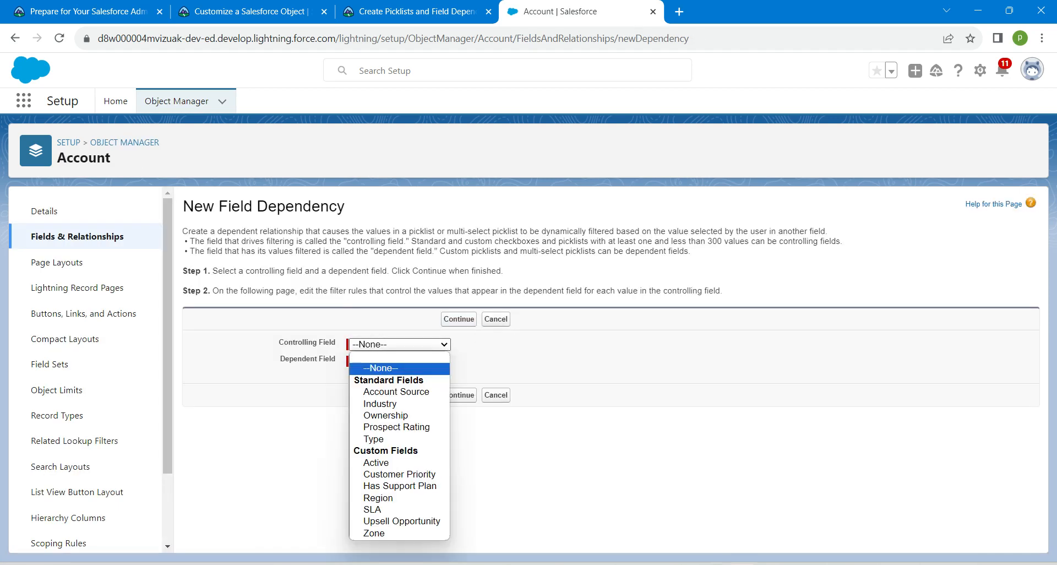
left_click(378, 497)
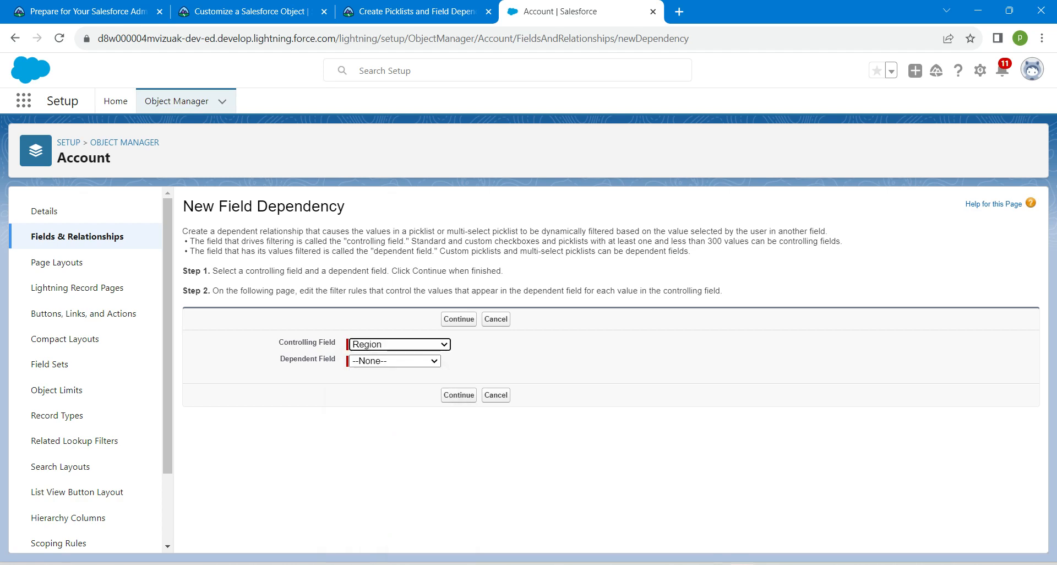
left_click(394, 360)
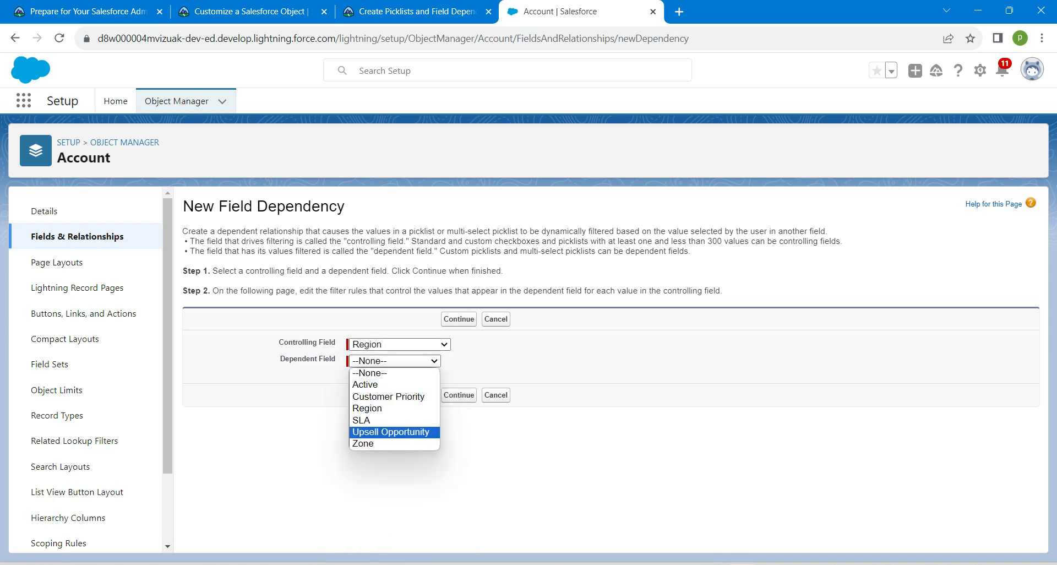
left_click(374, 443)
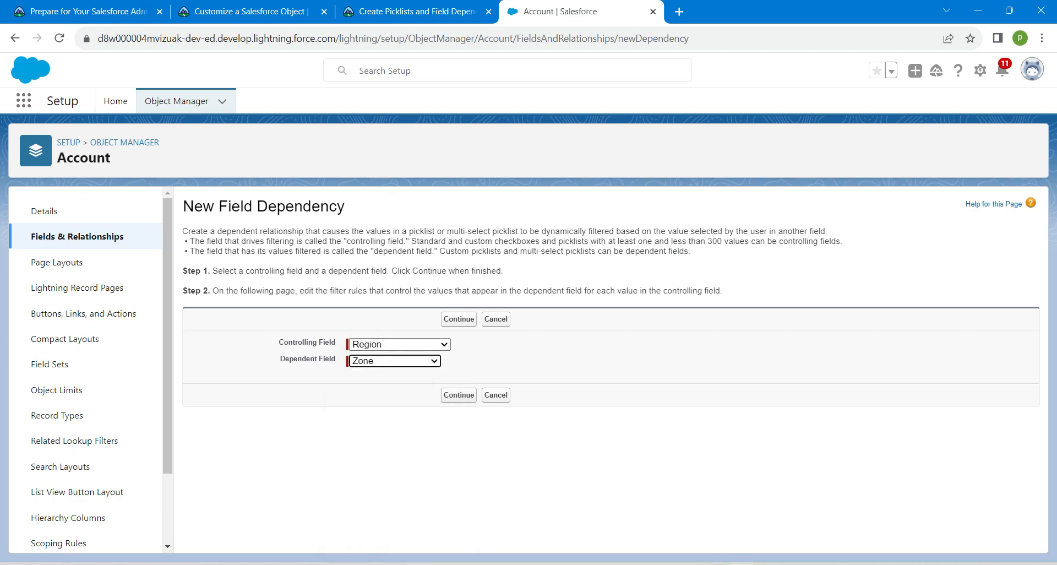
left_click(458, 395)
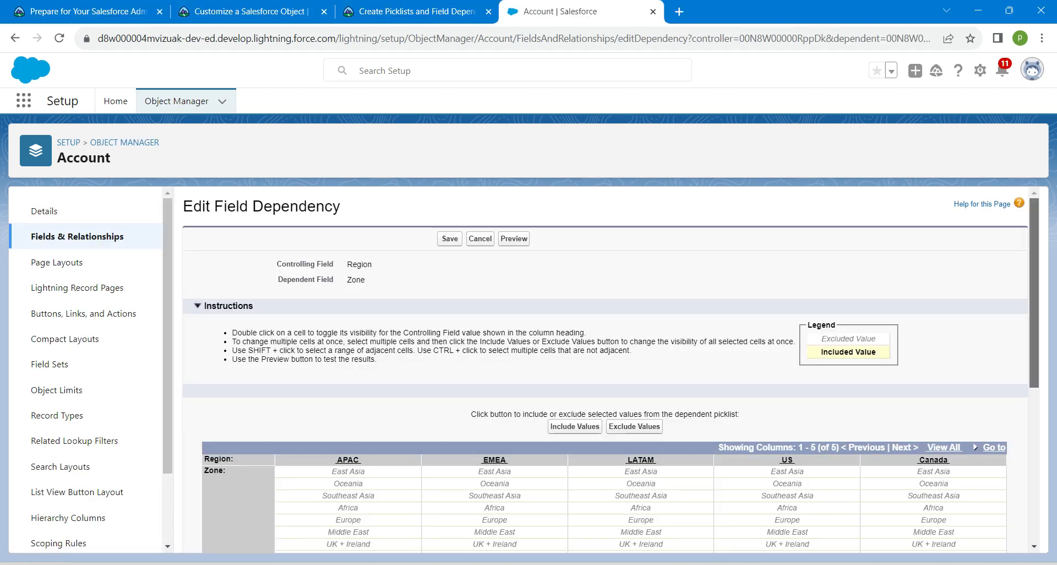
Include the zones East Asia, Oceania and Southeast Asia for the APAC region in the dependency.
scroll(606, 369, "down", 3)
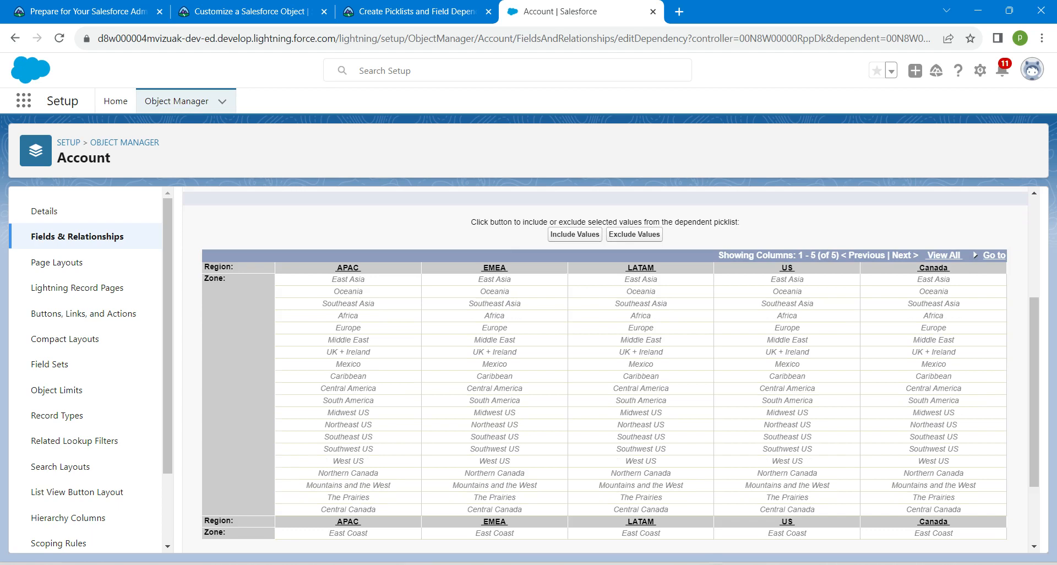
left_click(347, 279)
left_click(348, 291, "ctrl")
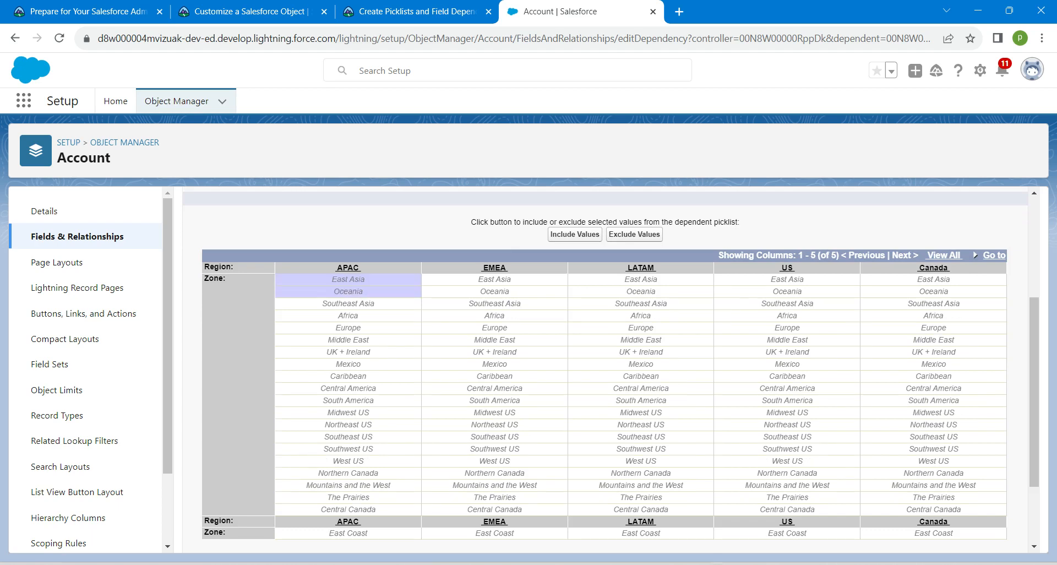
left_click(348, 304, "ctrl")
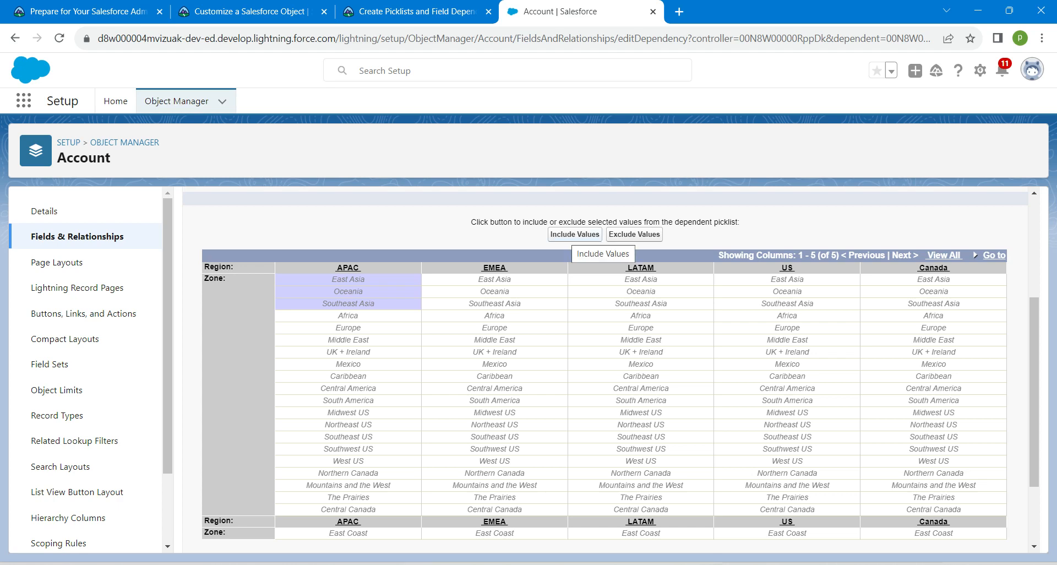
left_click(575, 234)
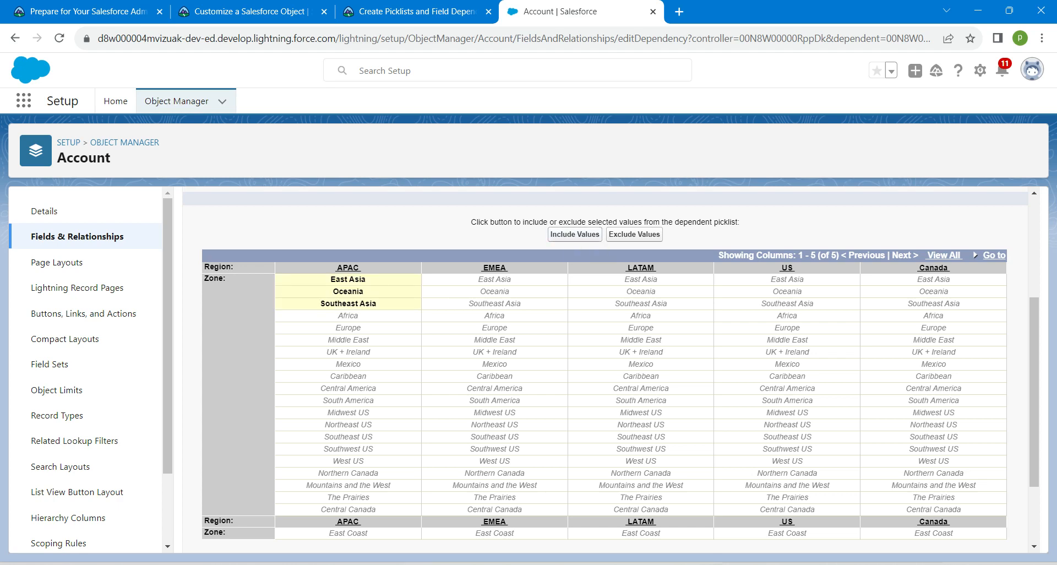
Include the zones Africa, Europe, Middle East and UK + Ireland for the EMEA region.
left_click(494, 316)
left_click(494, 328, "ctrl")
left_click(494, 340, "ctrl")
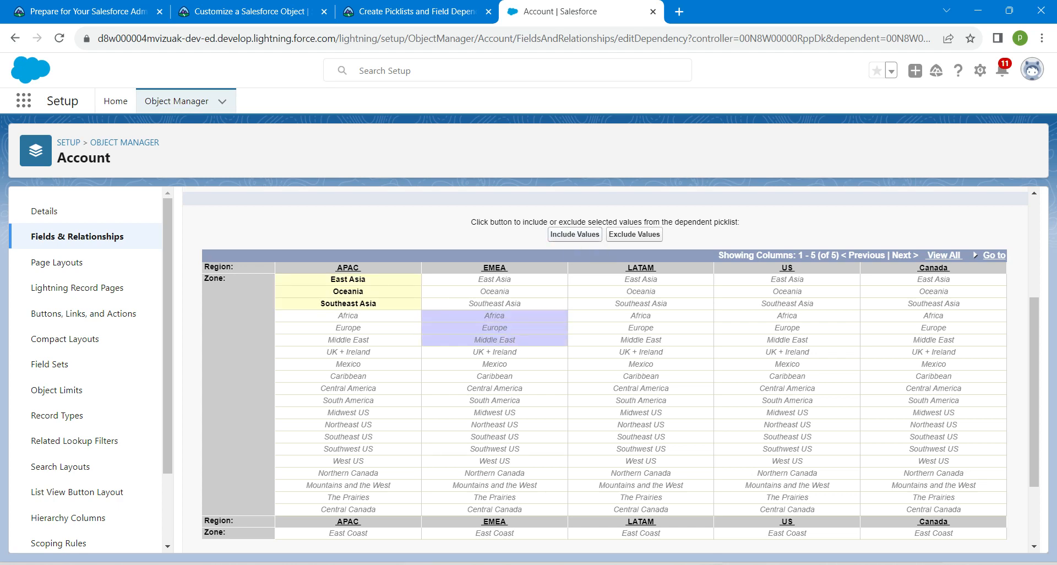
left_click(494, 352, "ctrl")
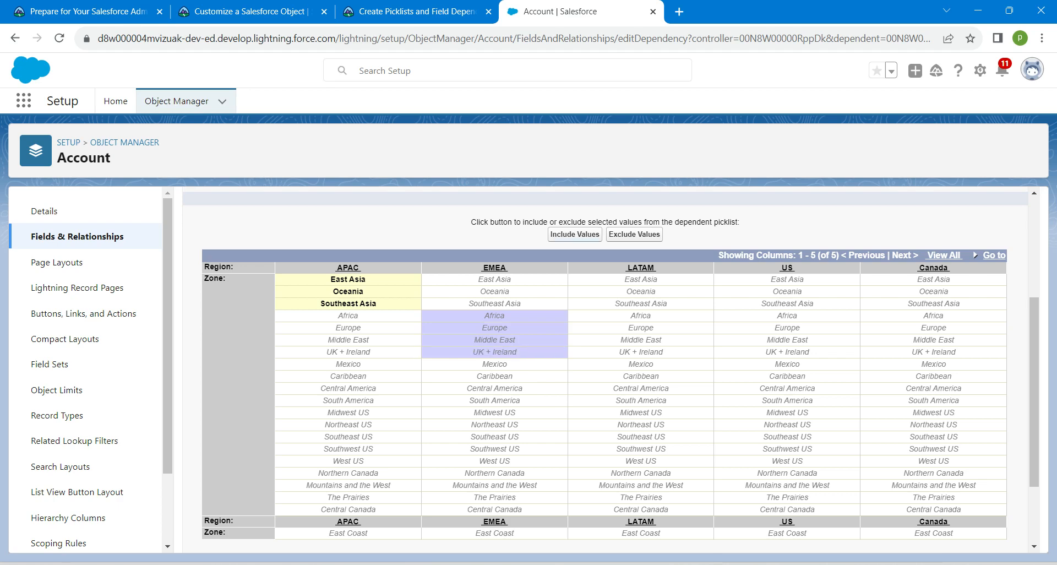
left_click(575, 234)
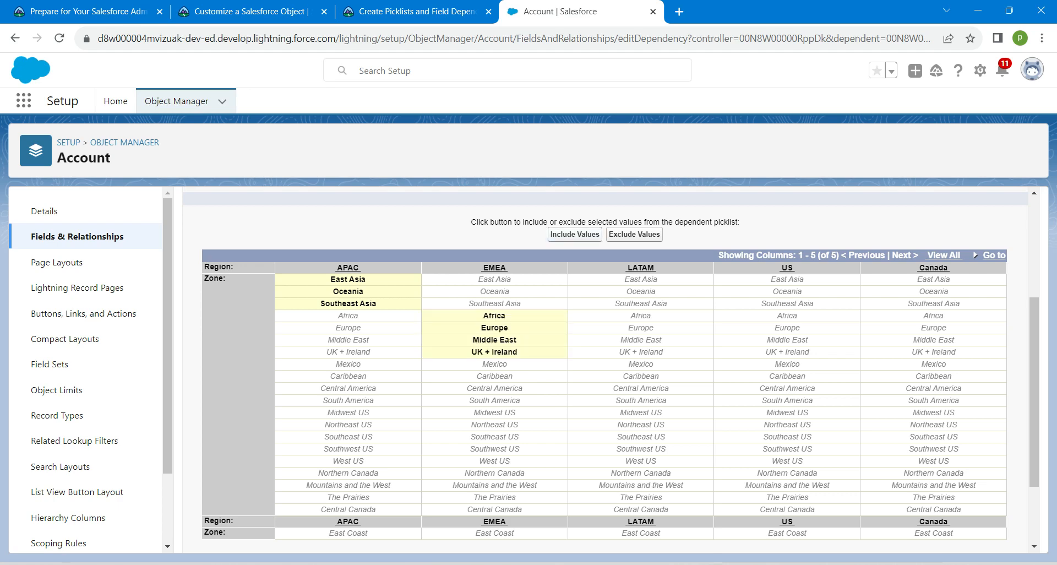
Include Mexico through South America for LATAM, Midwest US through West US for US, and Northern Canada through East Coast for Canada.
left_click_drag(640, 363, 640, 401)
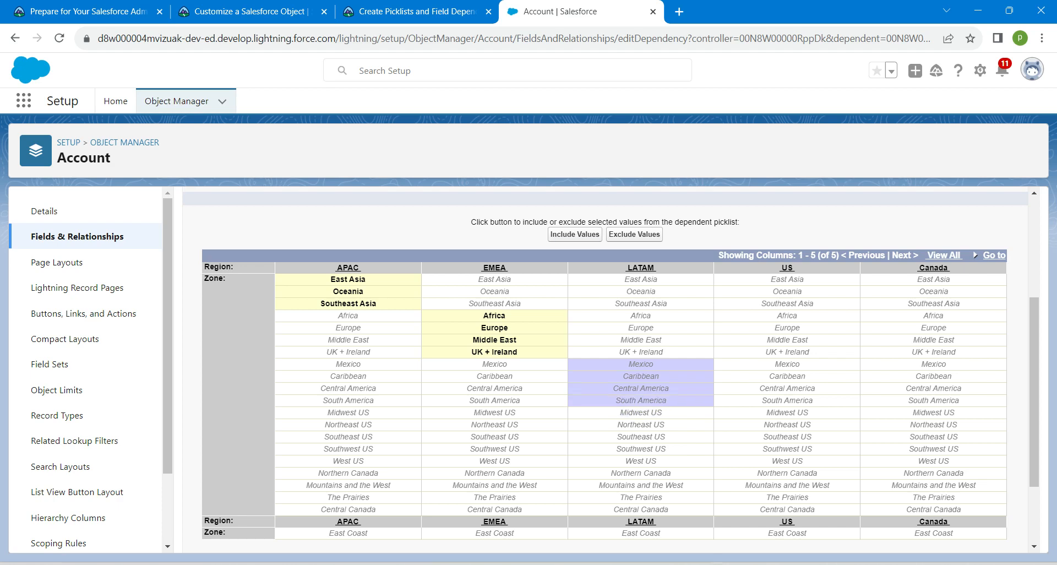
left_click(575, 234)
left_click_drag(787, 412, 787, 461)
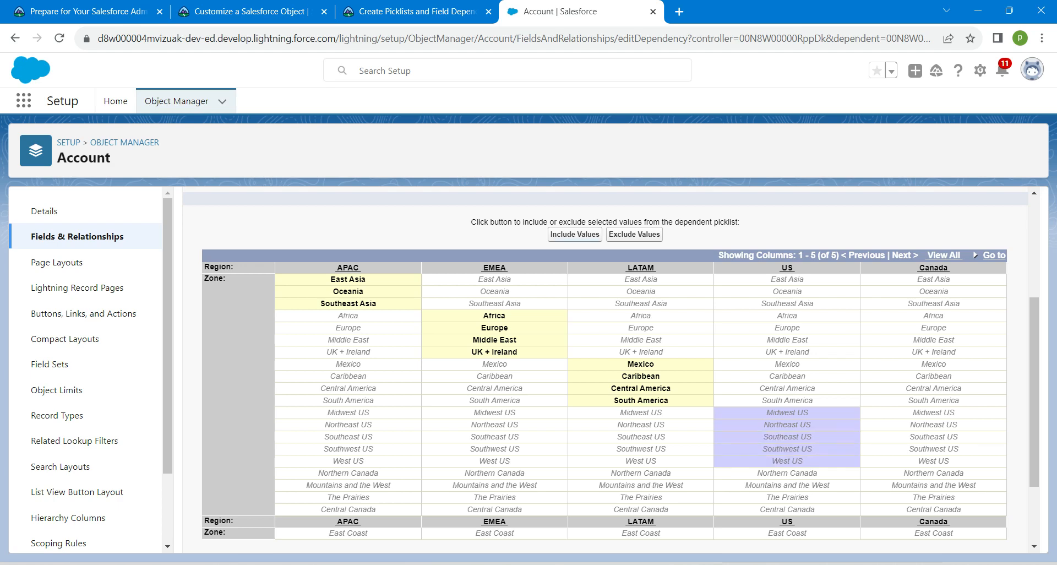
left_click(575, 234)
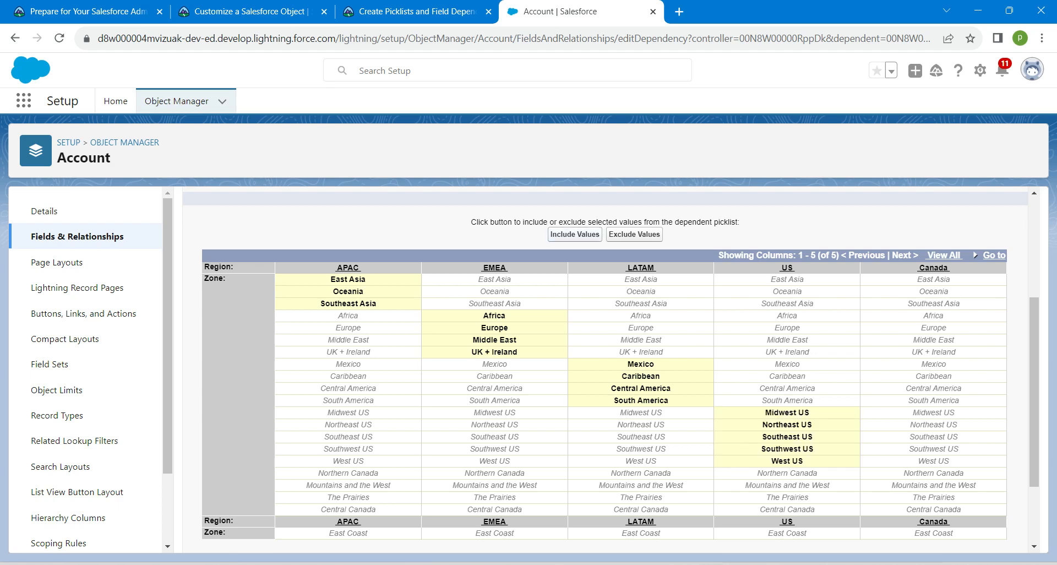
left_click_drag(933, 473, 934, 533)
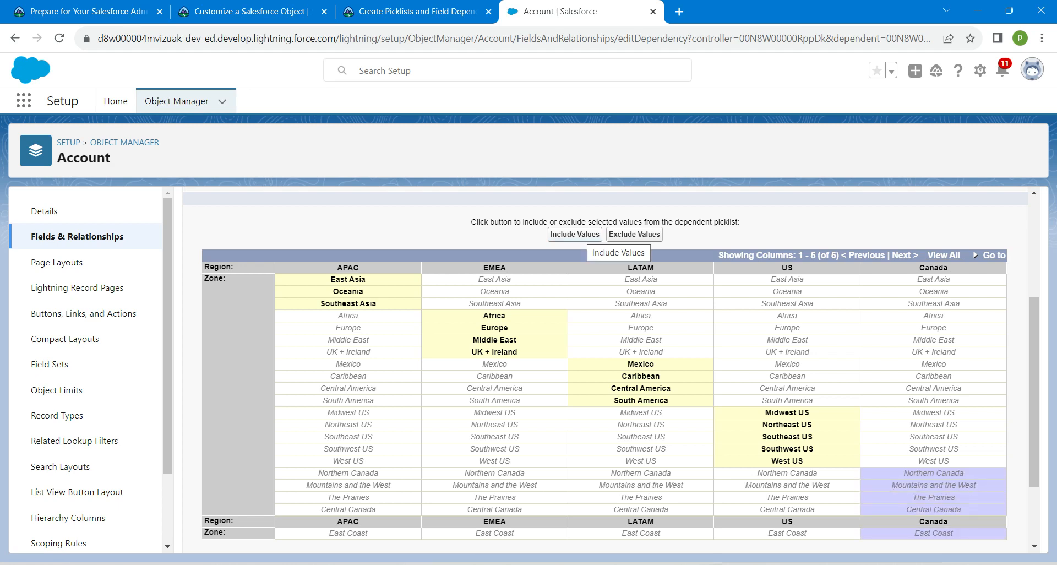
left_click(574, 234)
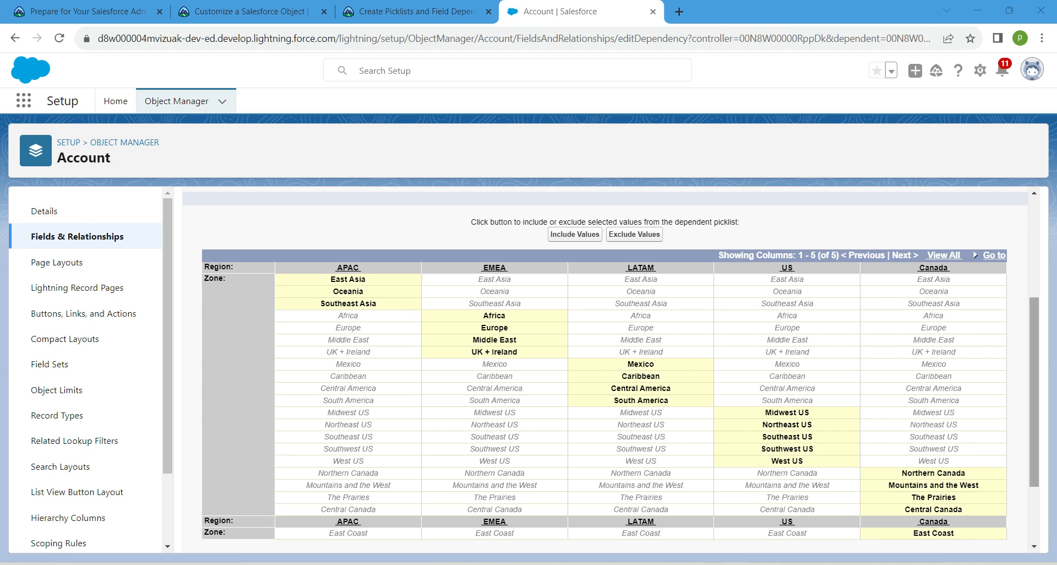
Preview the dependency by choosing region APAC and zone East Asia.
scroll(605, 368, "down", 2)
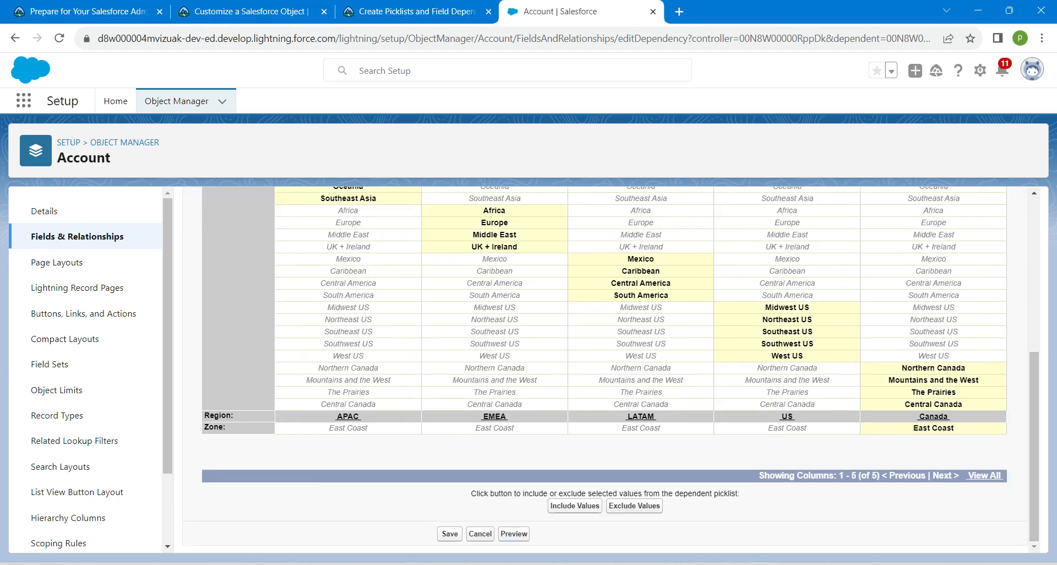
left_click(513, 533)
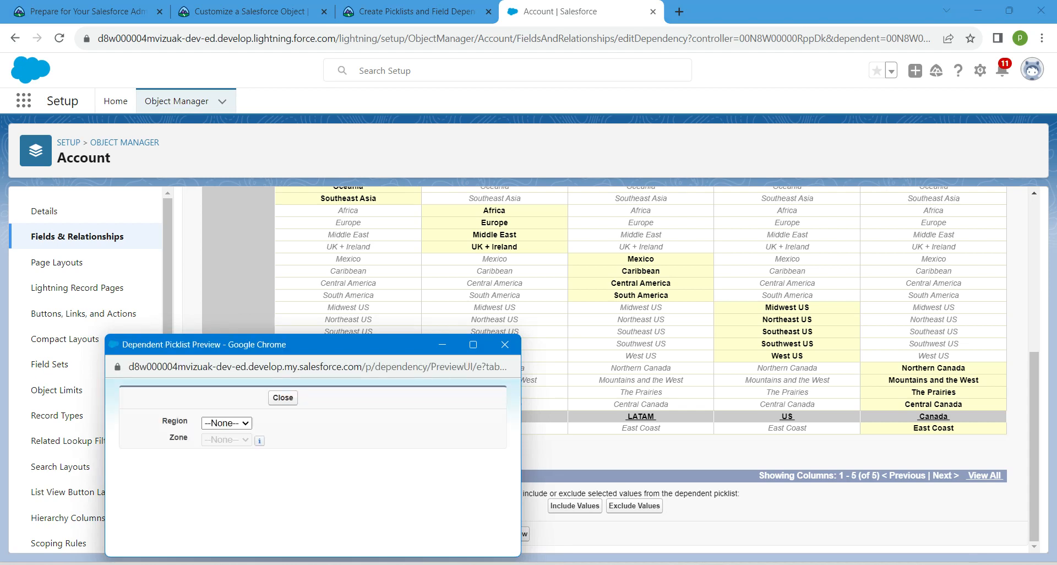
left_click(226, 423)
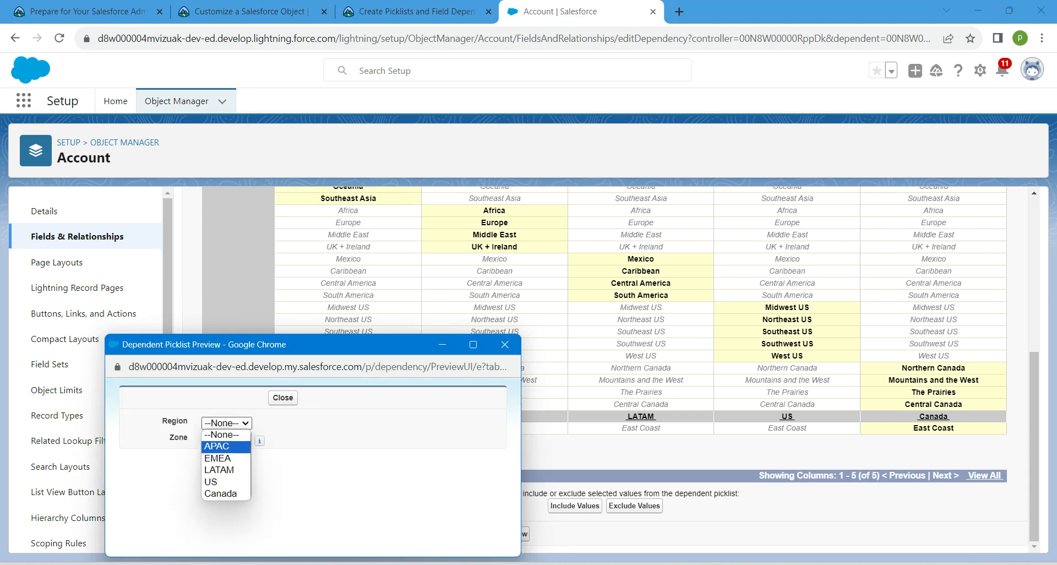
left_click(225, 446)
left_click(240, 439)
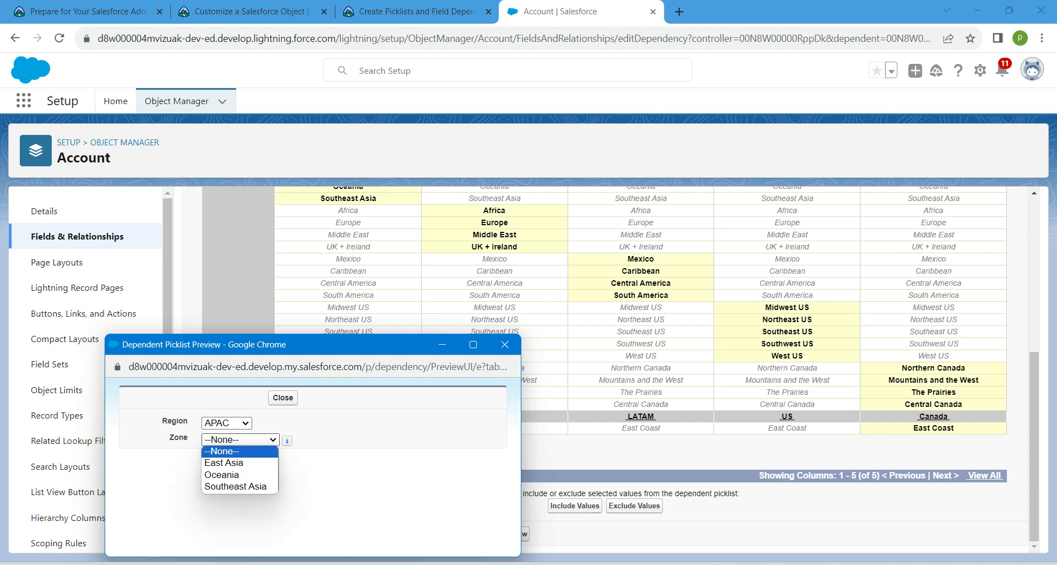
left_click(225, 465)
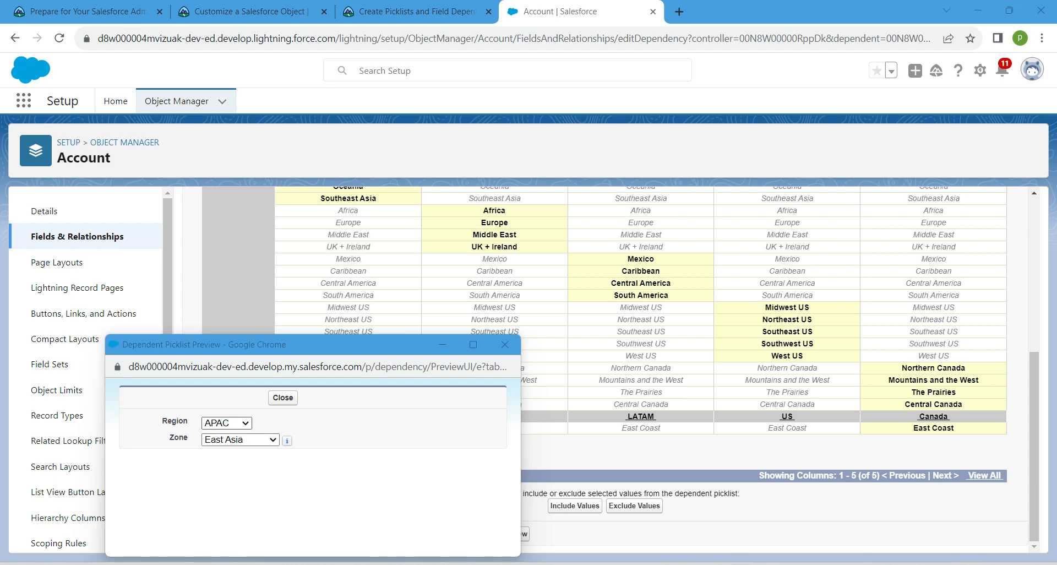
Test region LATAM with zone Caribbean in the preview, close it, and save the field dependency.
left_click(226, 423)
left_click(226, 471)
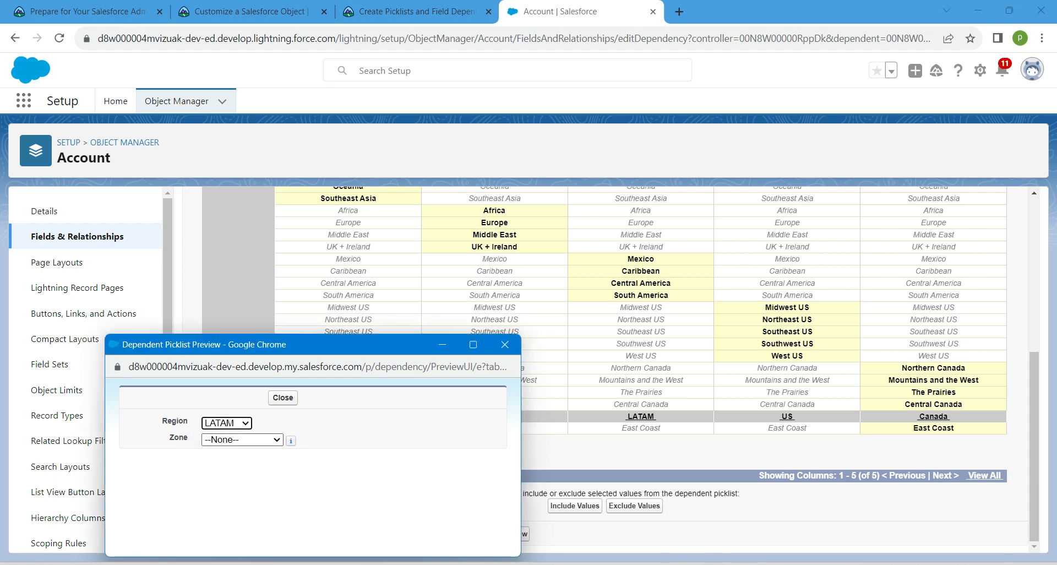
left_click(243, 440)
left_click(225, 476)
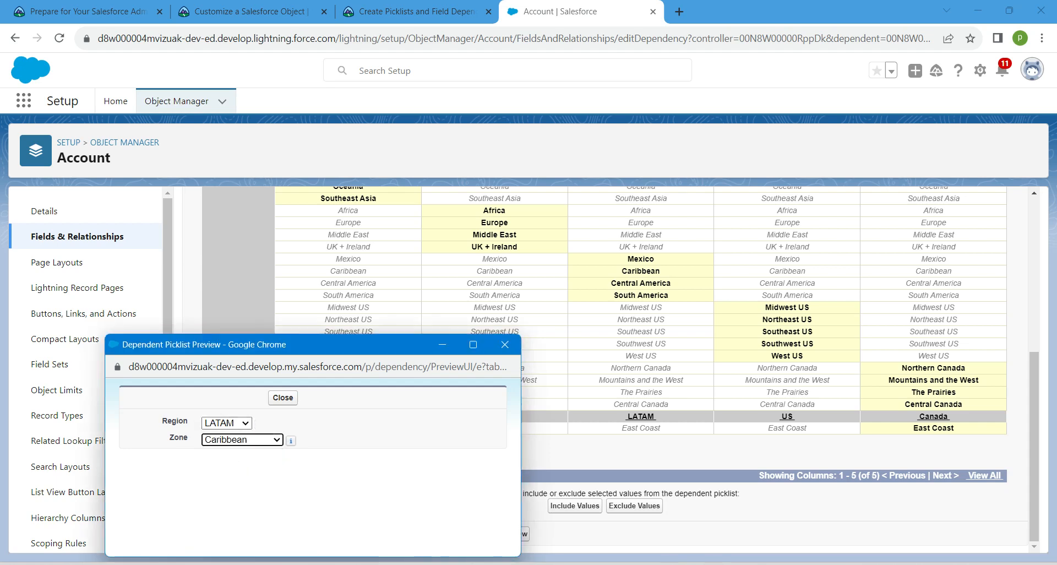
left_click(277, 490)
left_click(283, 397)
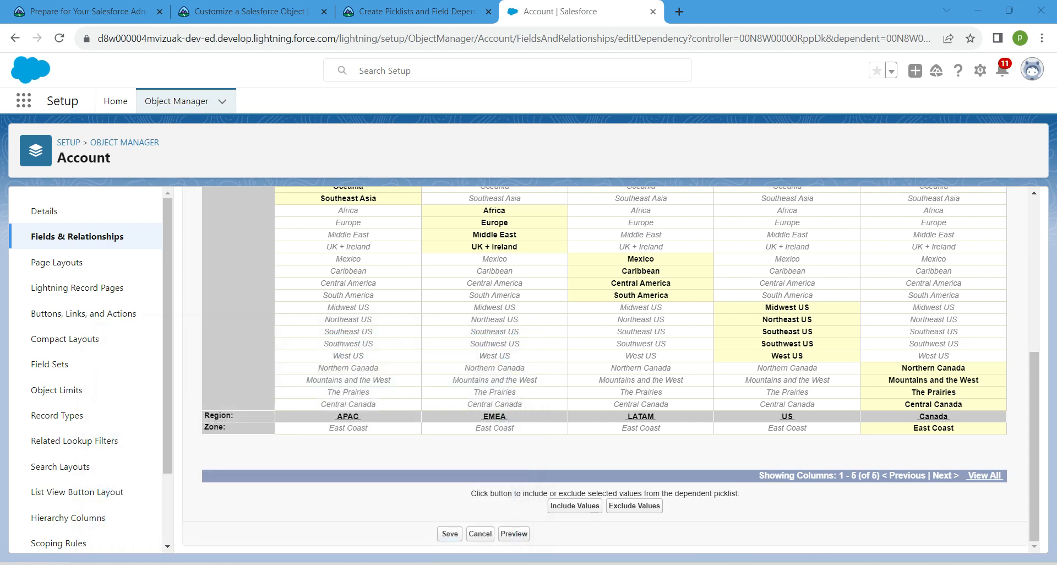
left_click(450, 534)
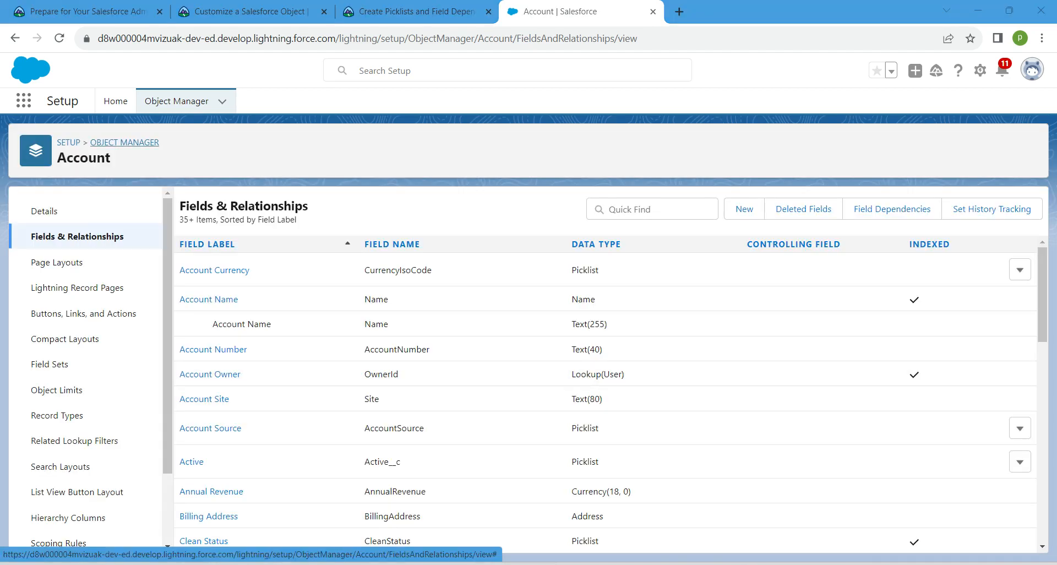
Search the Object Manager for "oppo" and start a new custom field on the Opportunity object.
left_click(124, 142)
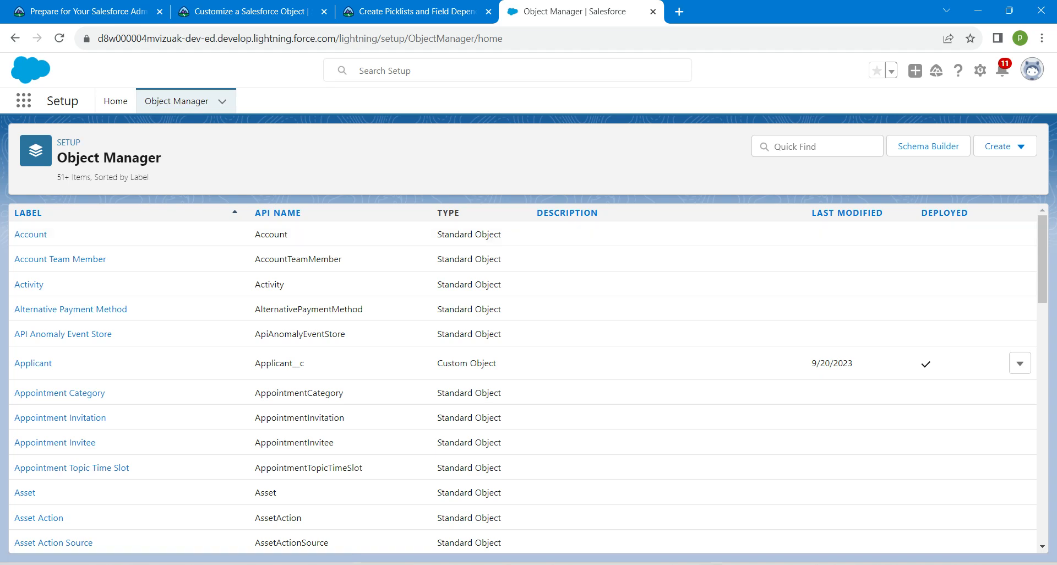
left_click(817, 146)
type("oo")
key("BackSpace")
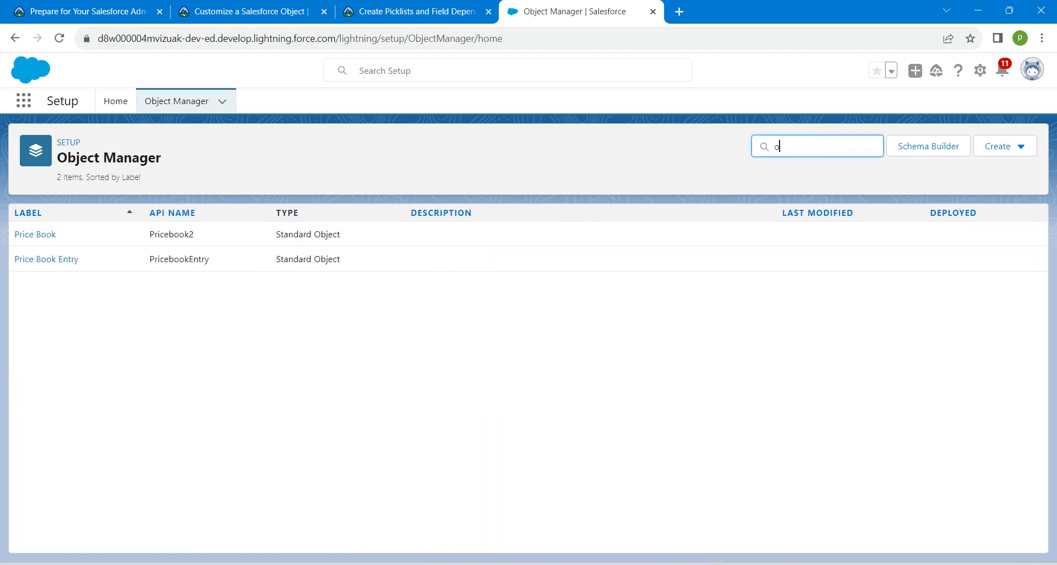
type("ppo")
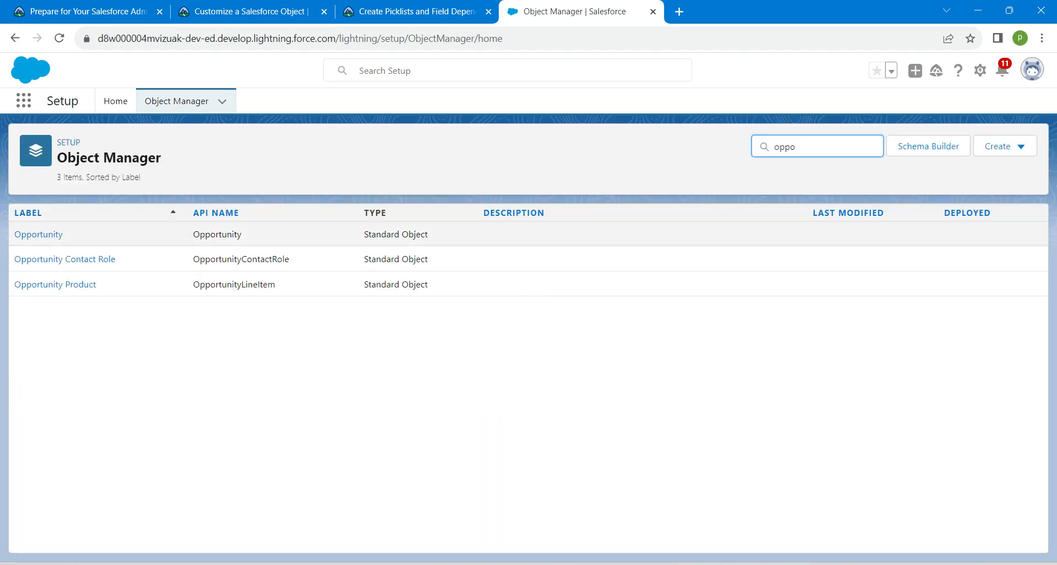
left_click(39, 234)
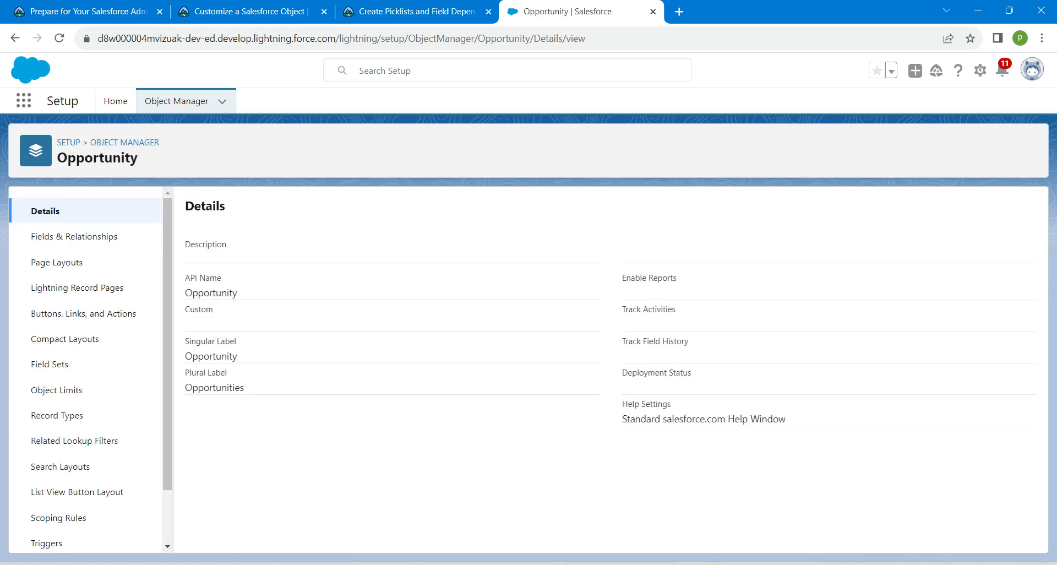
left_click(38, 236)
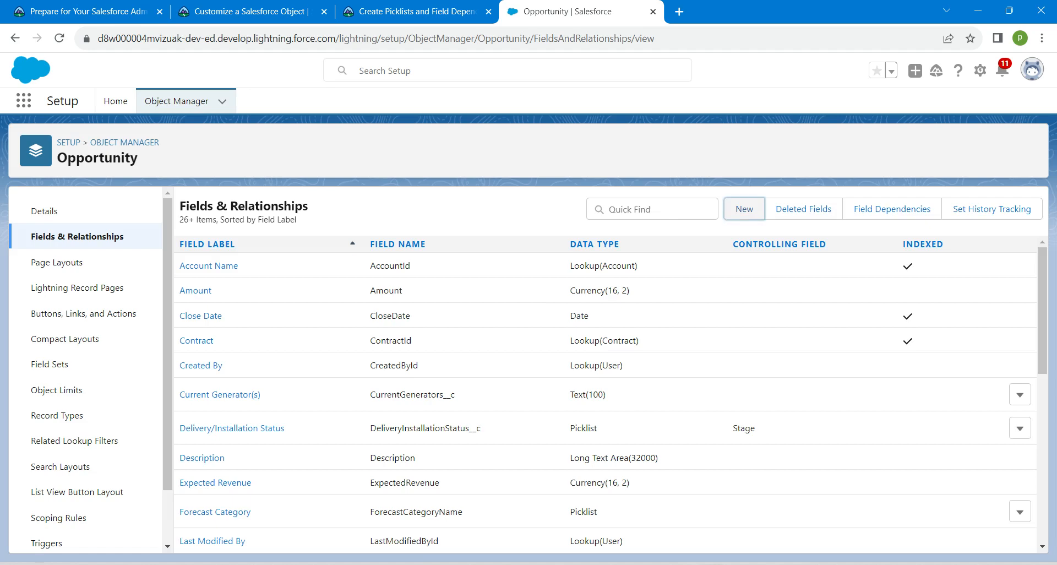
left_click(744, 208)
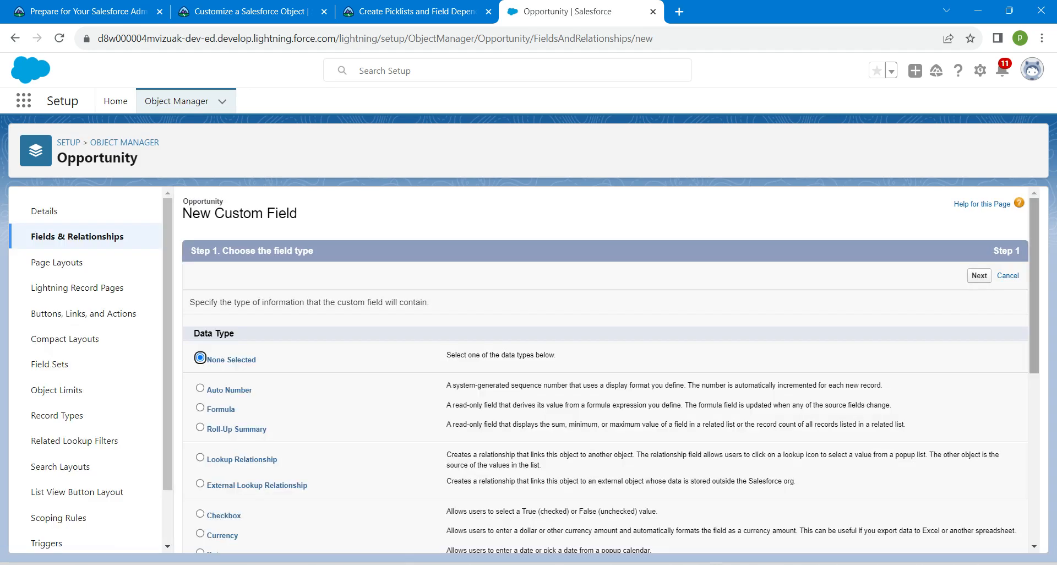
Choose Picklist (Multi-Select) as the data type for the new Opportunity field and continue to its details.
scroll(605, 369, "down", 3)
scroll(606, 368, "down", 3)
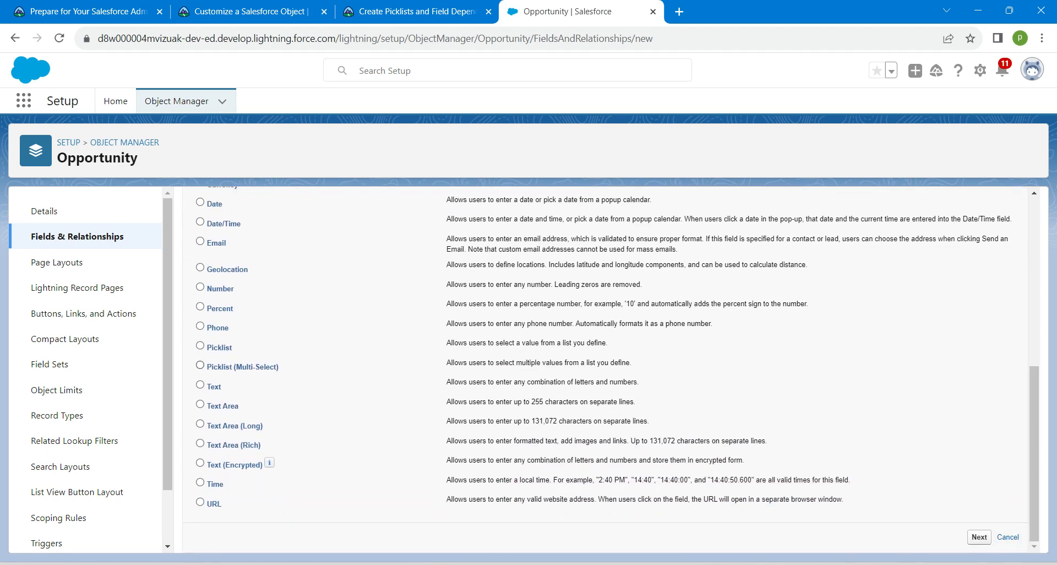
left_click(200, 365)
left_click(979, 537)
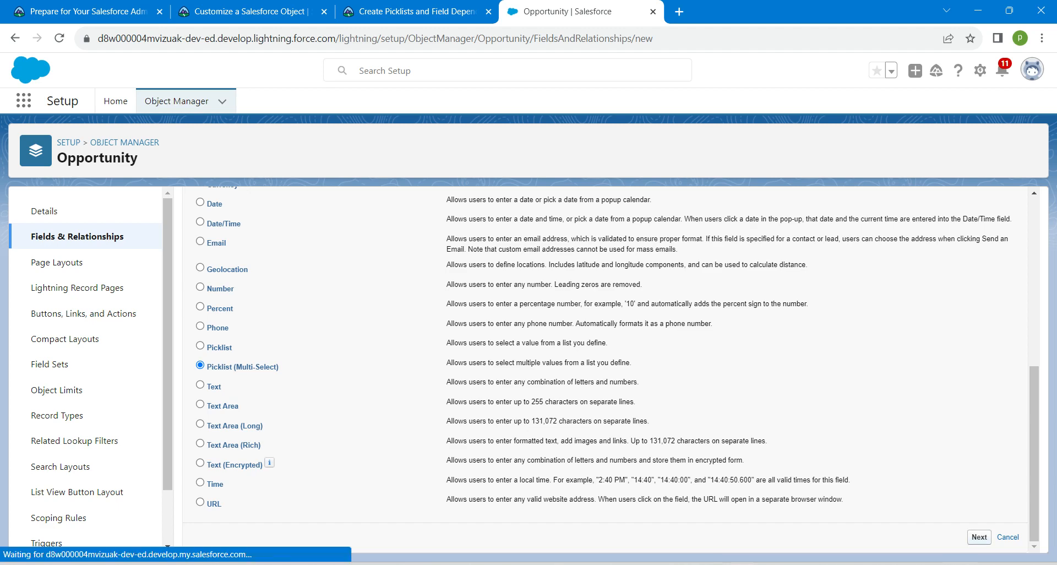
Copy "Close Reason" from the Trailhead instructions into the field label and let the field name fill in from it.
left_click(413, 11)
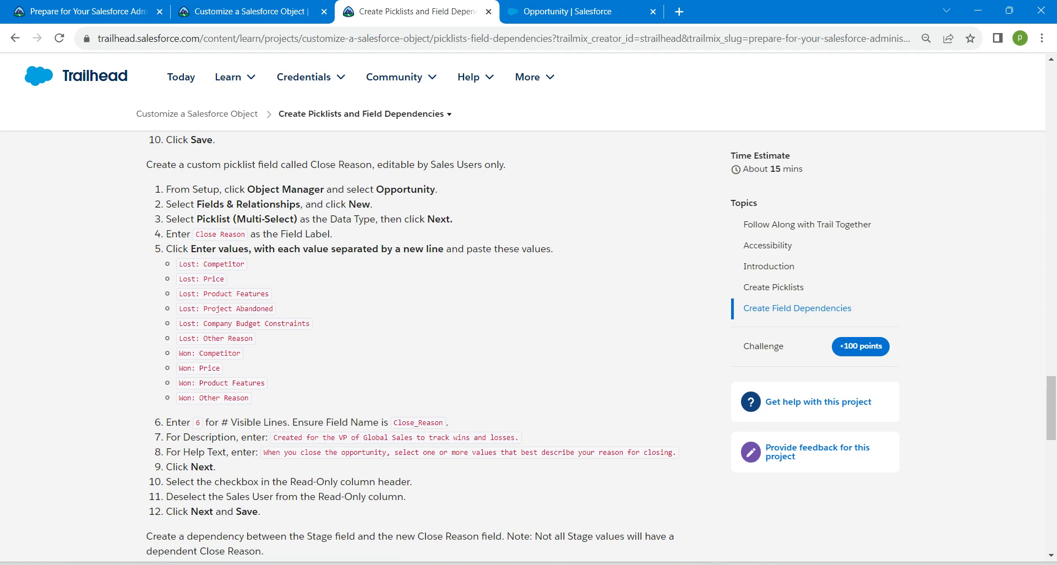
left_click_drag(196, 234, 245, 234)
key("ctrl+c")
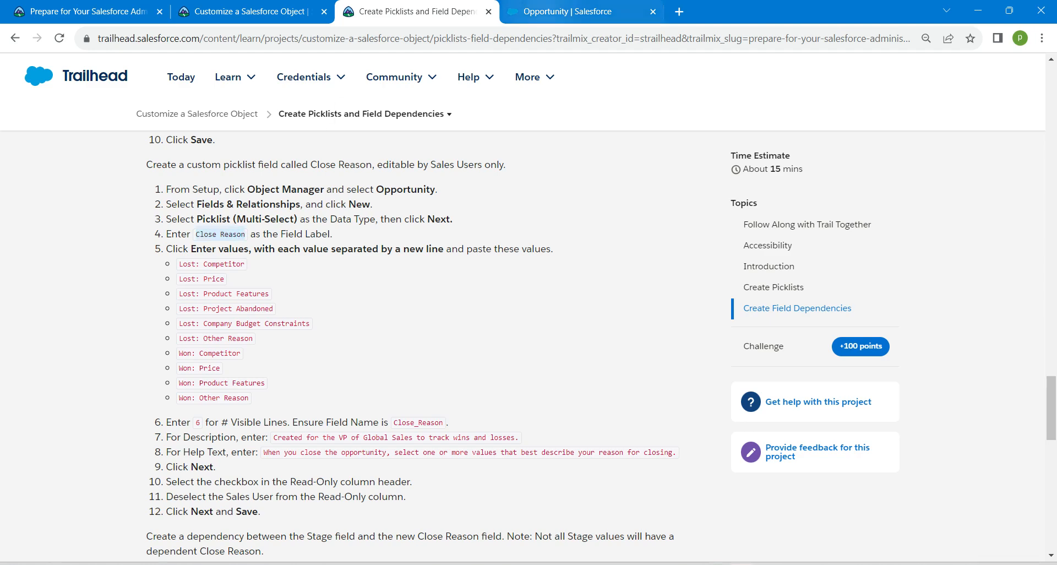
left_click(578, 11)
key("ctrl+v")
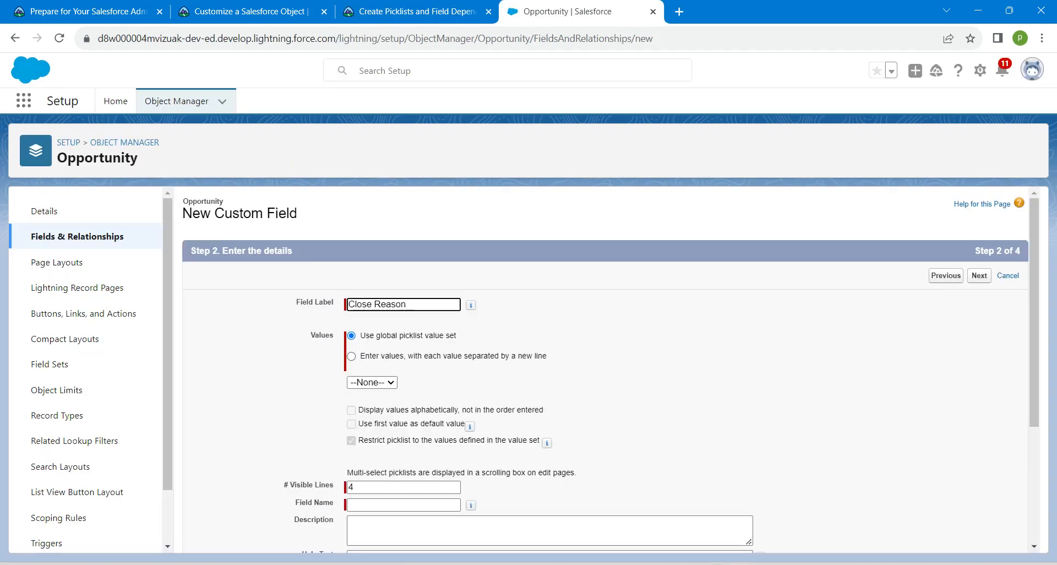
key("Tab")
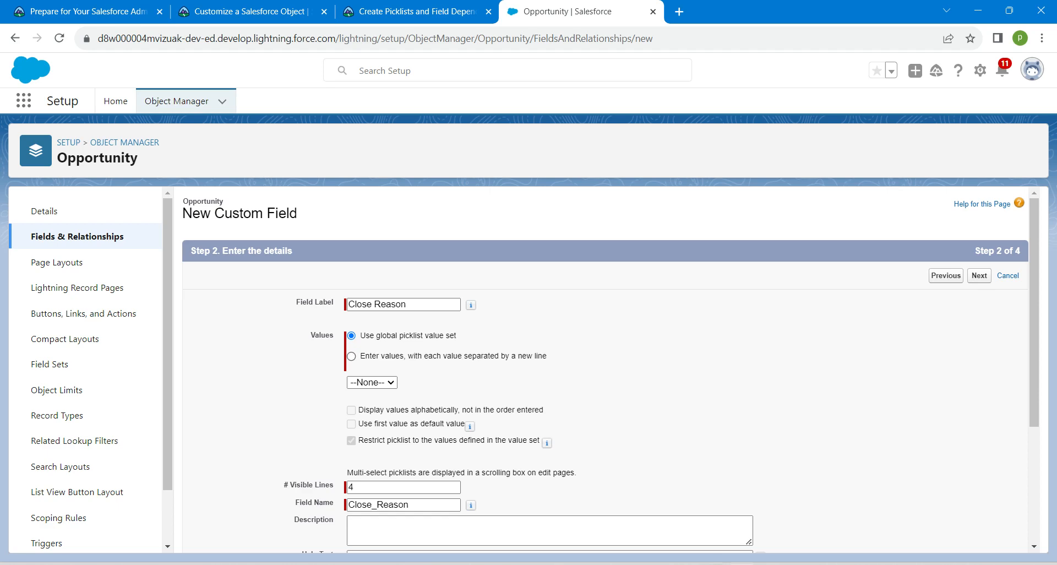
Define the picklist with individually entered values, copying the Trailhead list from "Lost: Competitor" through "Won: Other Reason".
left_click(351, 357)
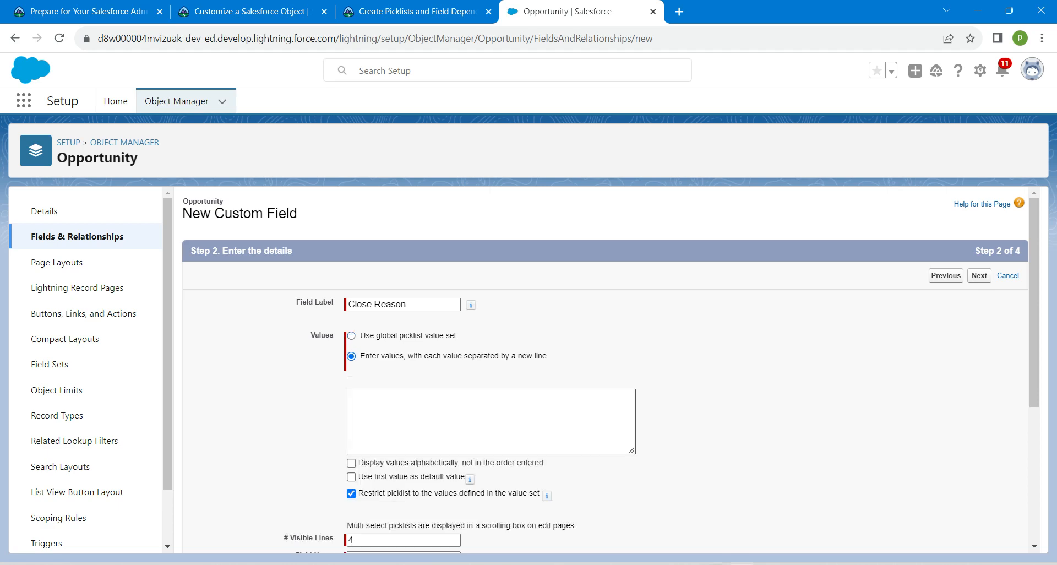
left_click(440, 421)
left_click(424, 13)
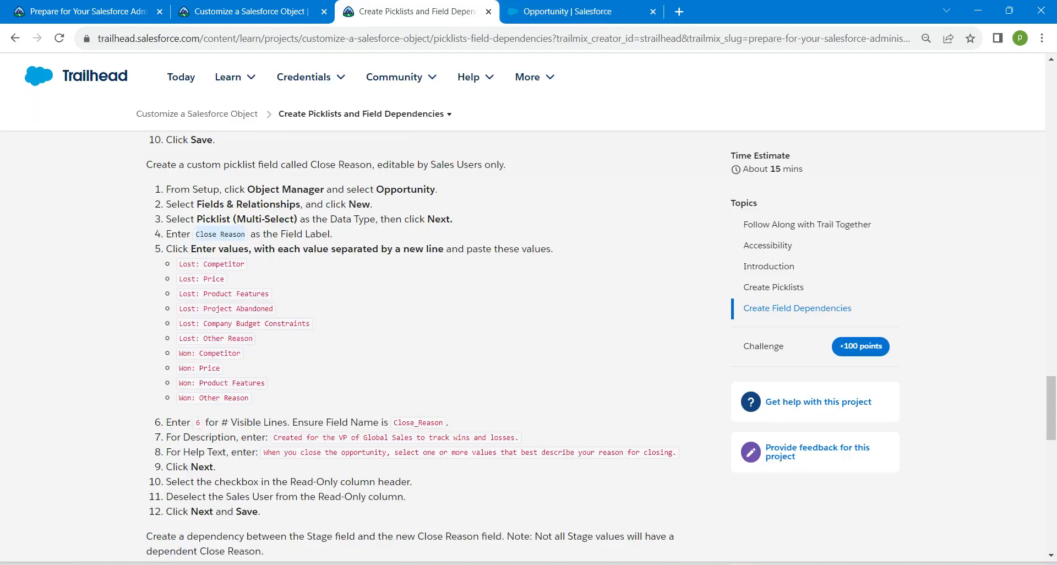
left_click_drag(177, 259, 277, 421)
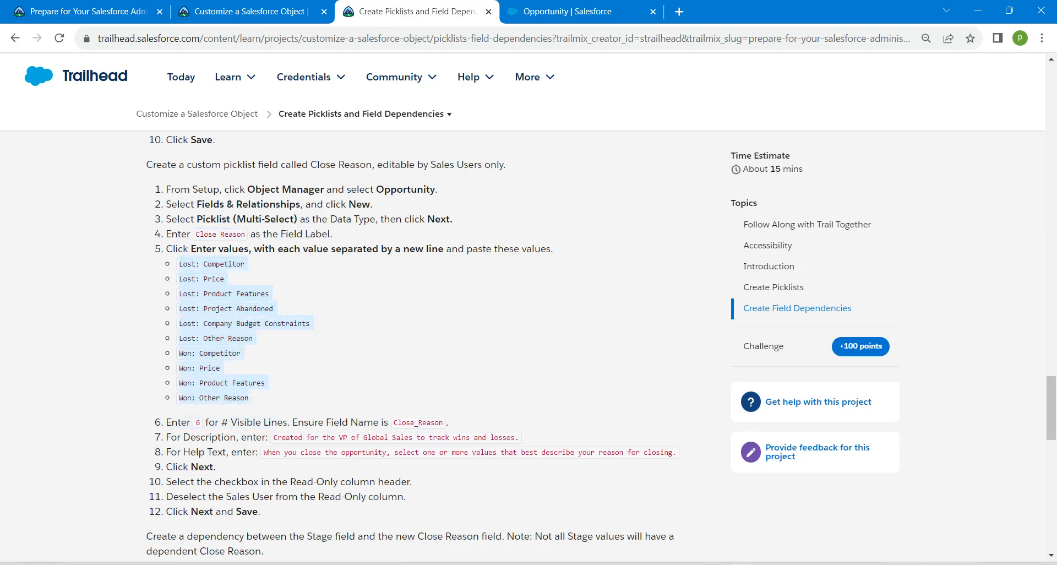
left_click(572, 11)
key("ctrl+v")
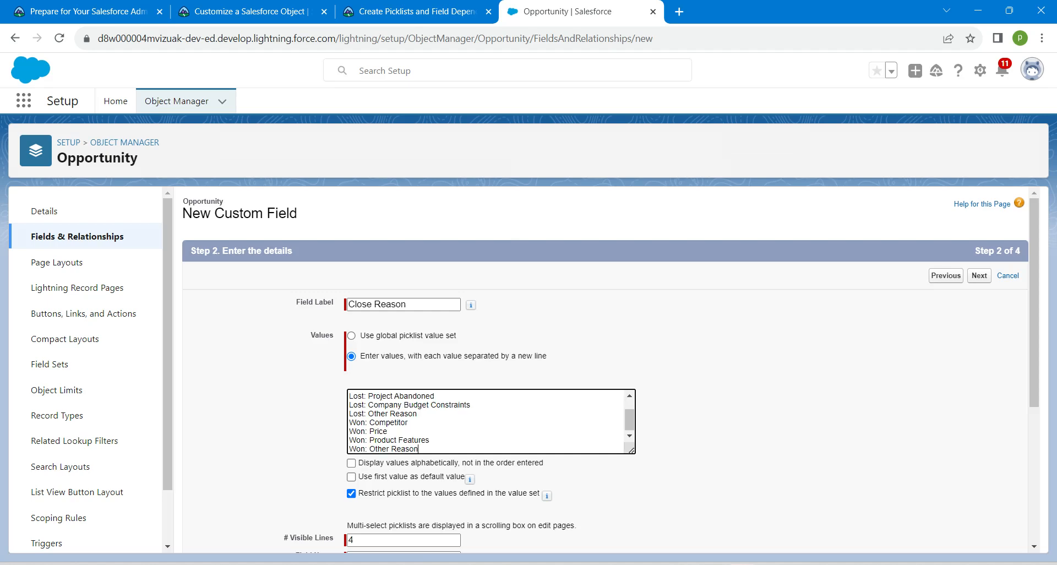
left_click(724, 435)
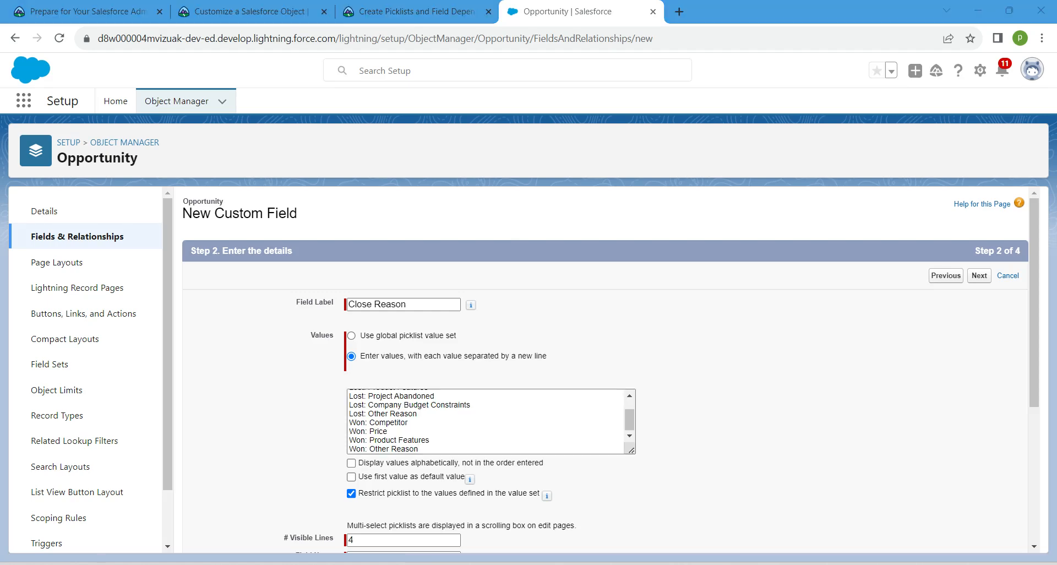
Copy "Created for the VP of Global Sales to track wins and losses." from Trailhead into the field's description.
left_click(410, 11)
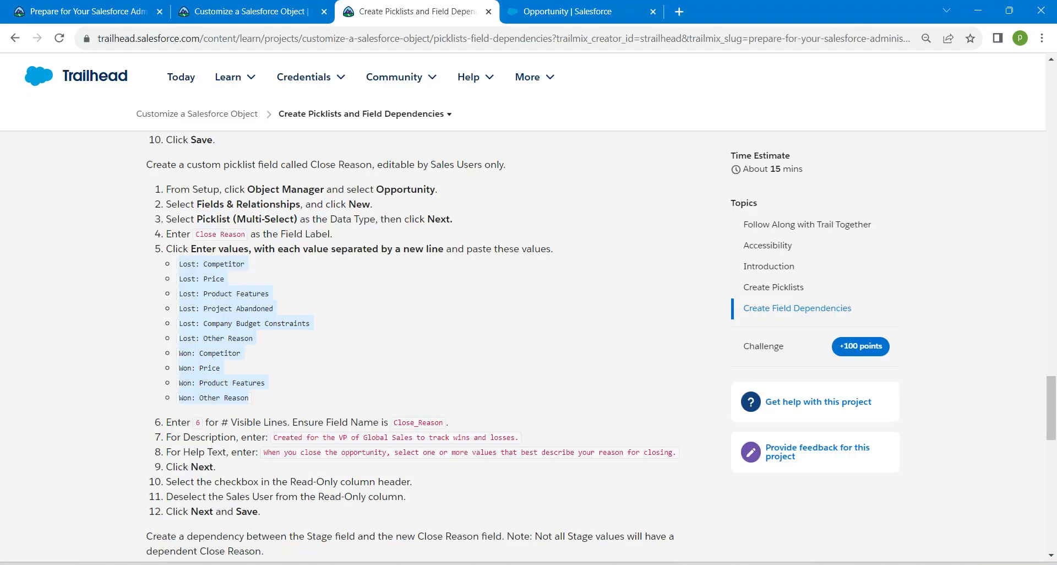
left_click_drag(272, 437, 519, 437)
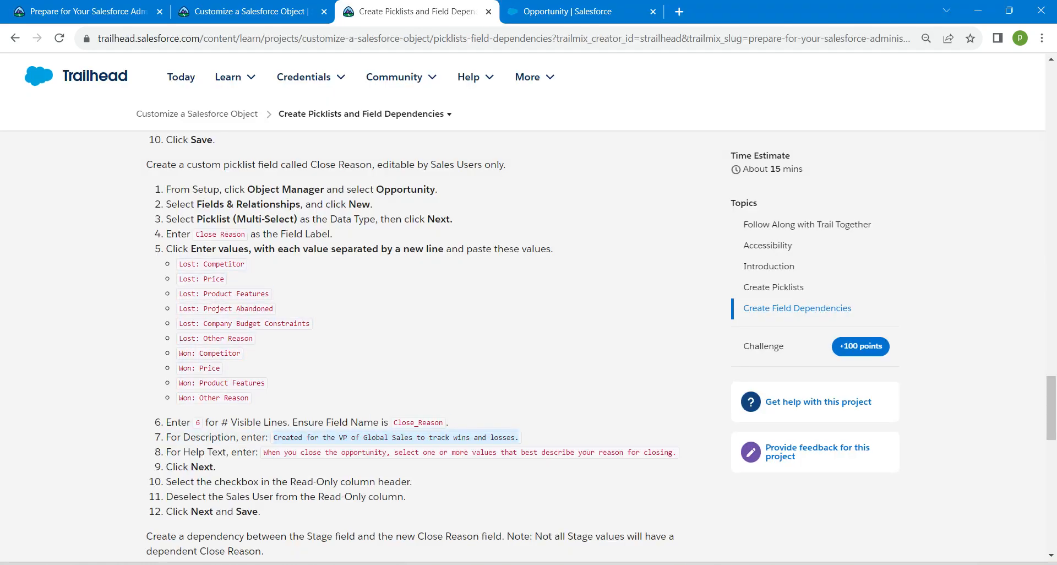
left_click(567, 11)
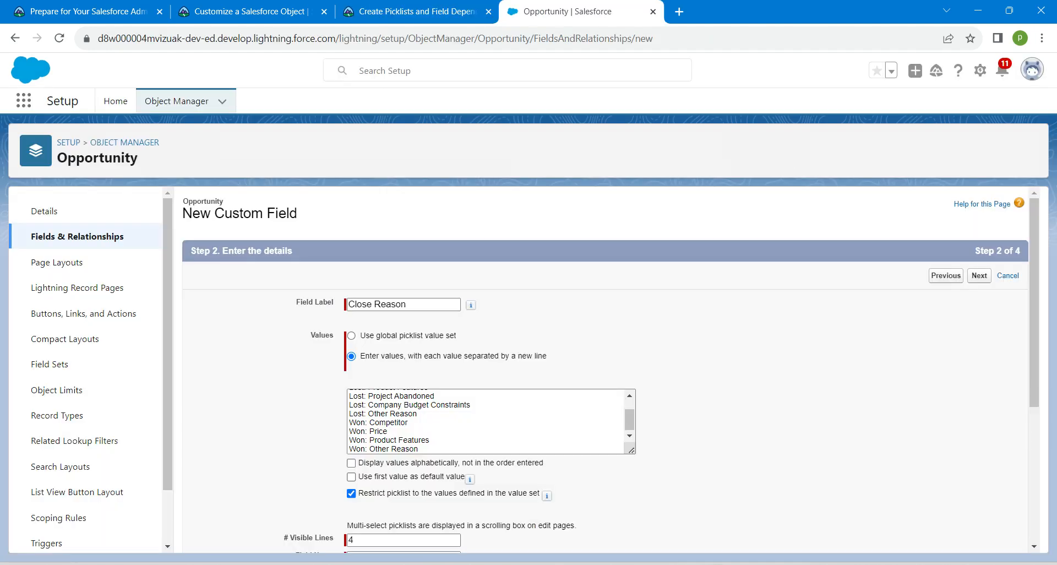
left_click_drag(1033, 291, 1034, 380)
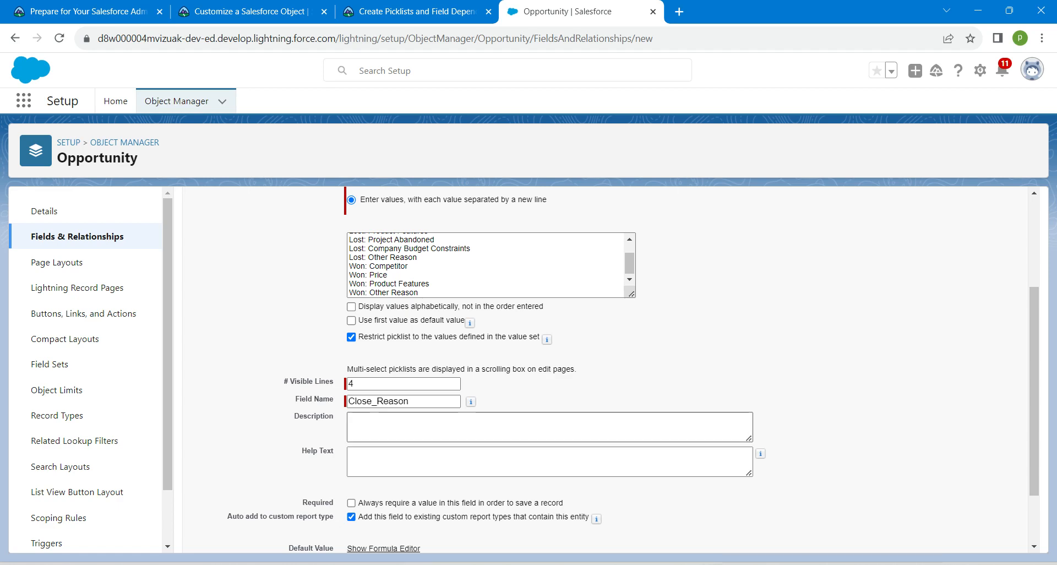
left_click(549, 427)
key("ctrl+v")
Fill the help text with Trailhead's "When you close the opportunity, select one or more values that best describe your reason for closing.".
left_click(550, 461)
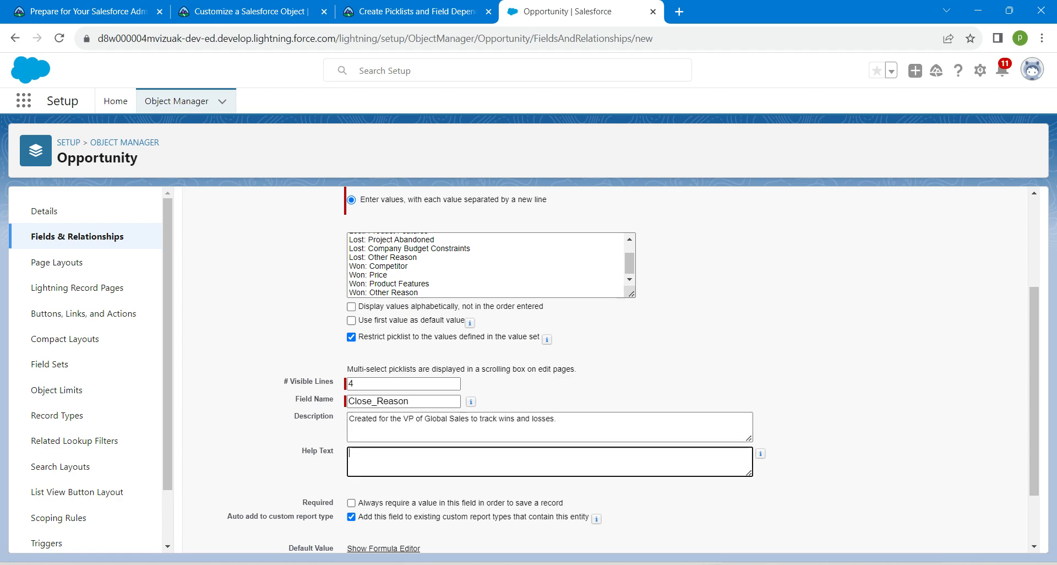
left_click(413, 11)
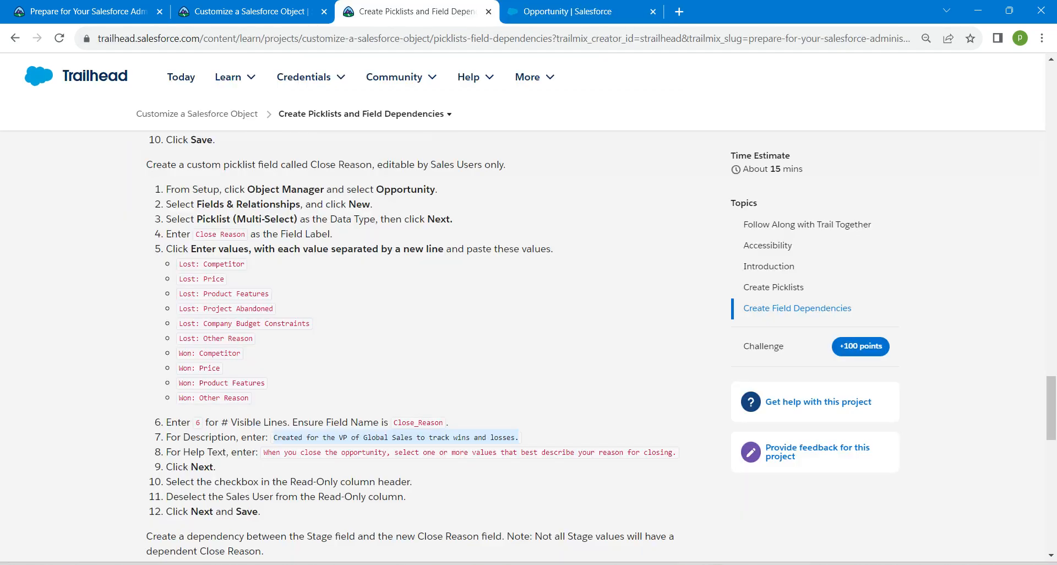
left_click_drag(263, 452, 676, 452)
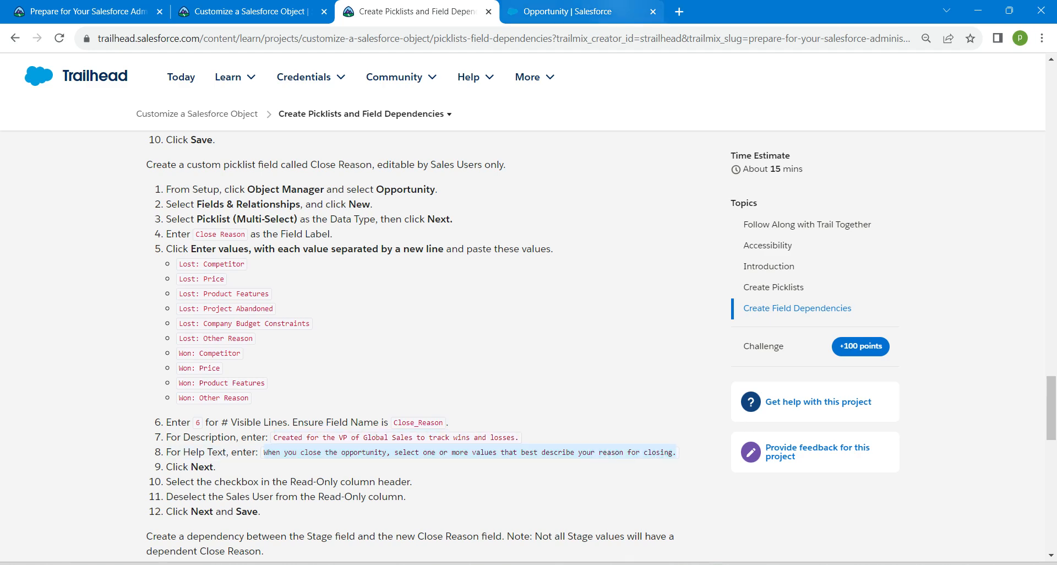
left_click(578, 11)
key("ctrl+v")
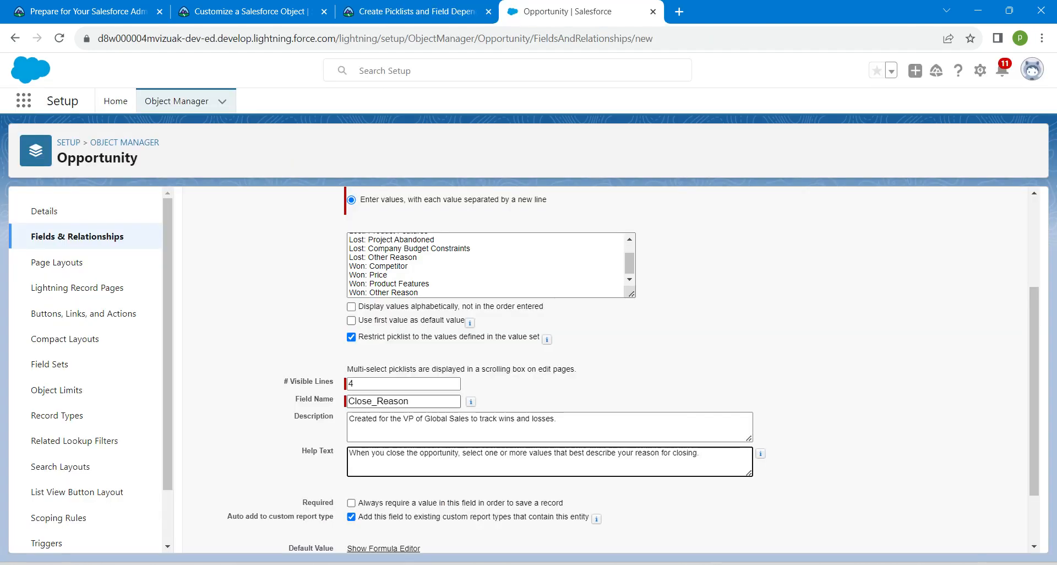
Set the number of visible lines to 6 and continue to field-level security.
left_click(359, 383)
key("BackSpace")
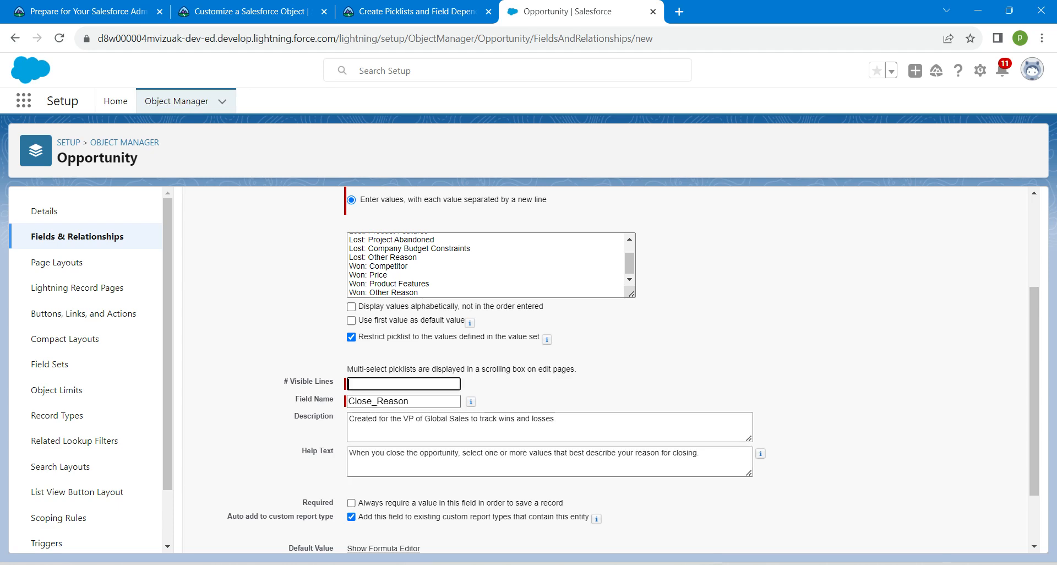
type("6")
left_click(616, 388)
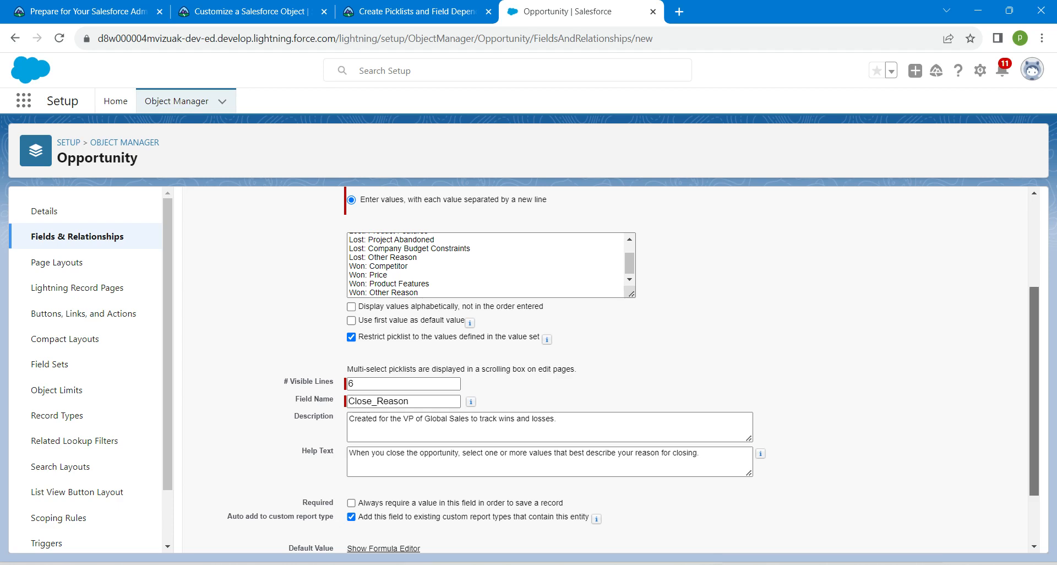
scroll(605, 369, "down", 3)
left_click(979, 537)
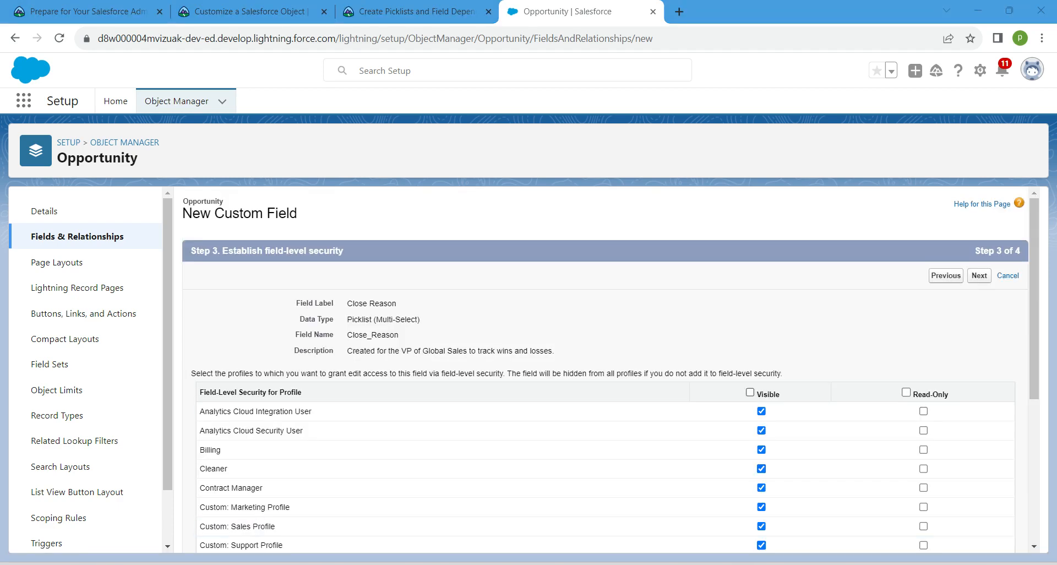
Make Close Reason visible and read-only for all profiles, and save it with all four Opportunity page layouts included.
left_click(749, 391)
left_click(905, 392)
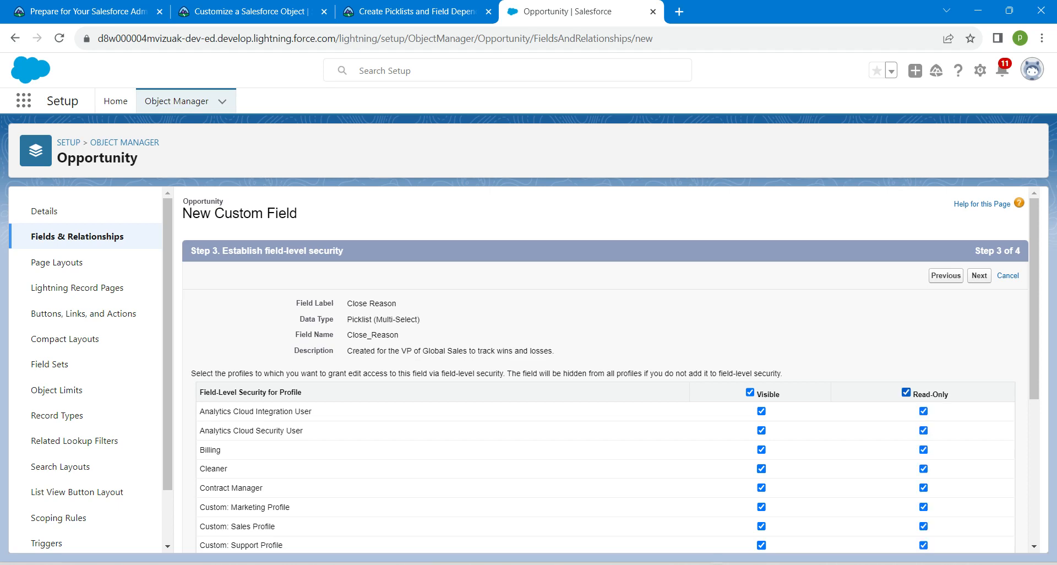
scroll(605, 458, "down", 5)
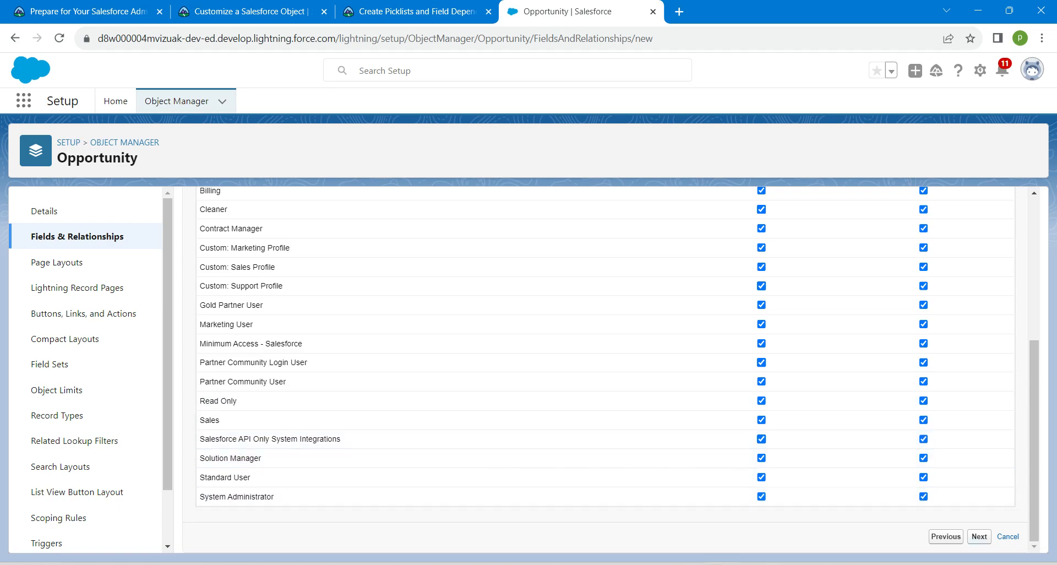
left_click(979, 536)
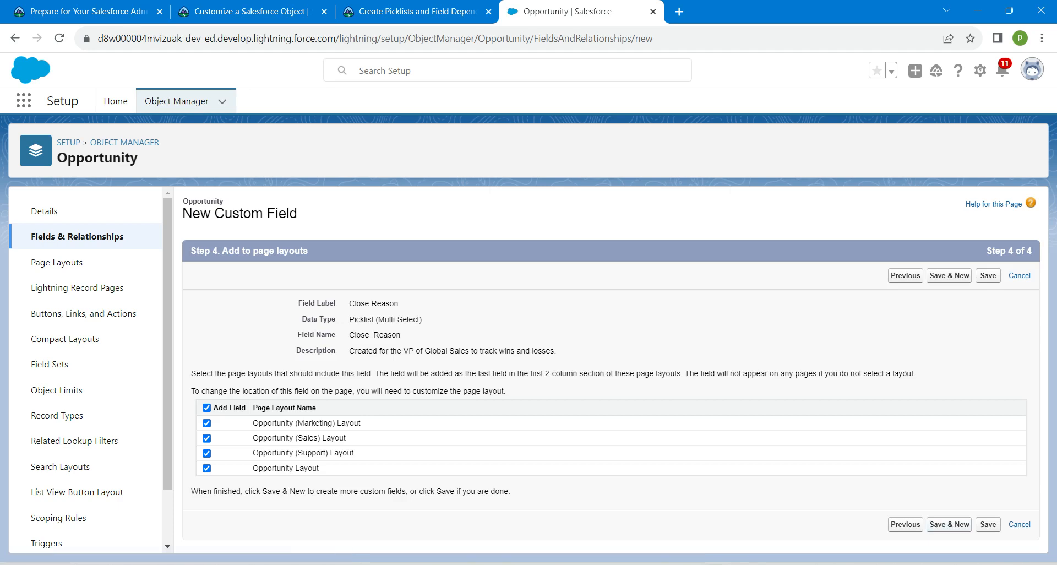
left_click(988, 276)
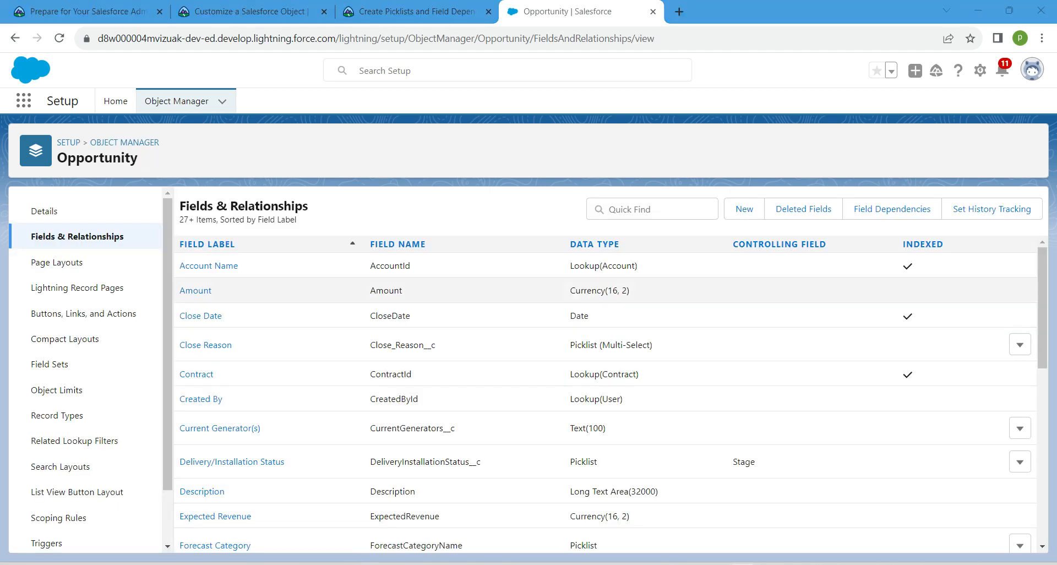
Create a new Opportunity field dependency with Stage as the controlling field and Close Reason as the dependent field.
left_click(891, 208)
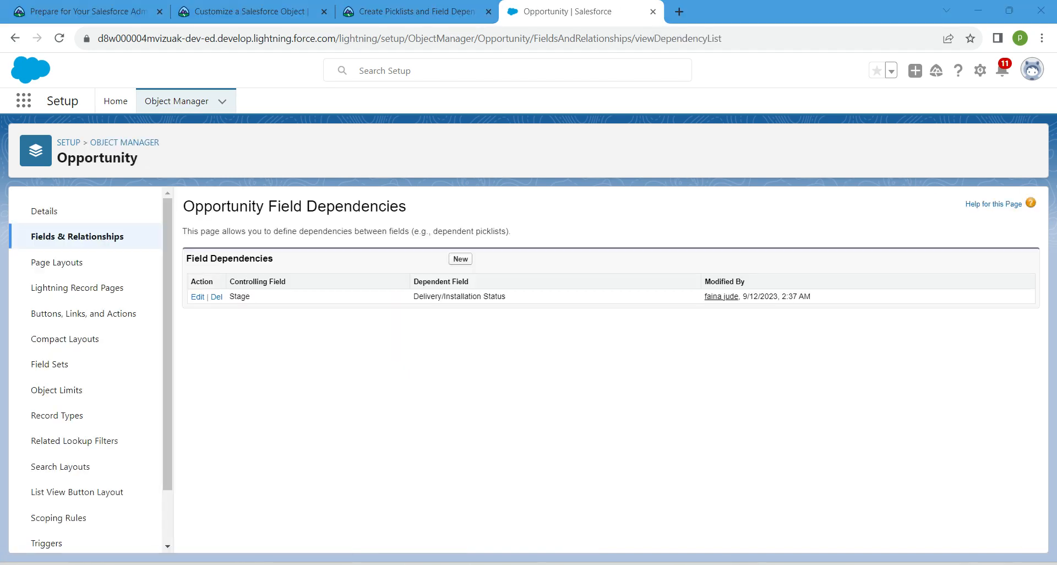
left_click(460, 258)
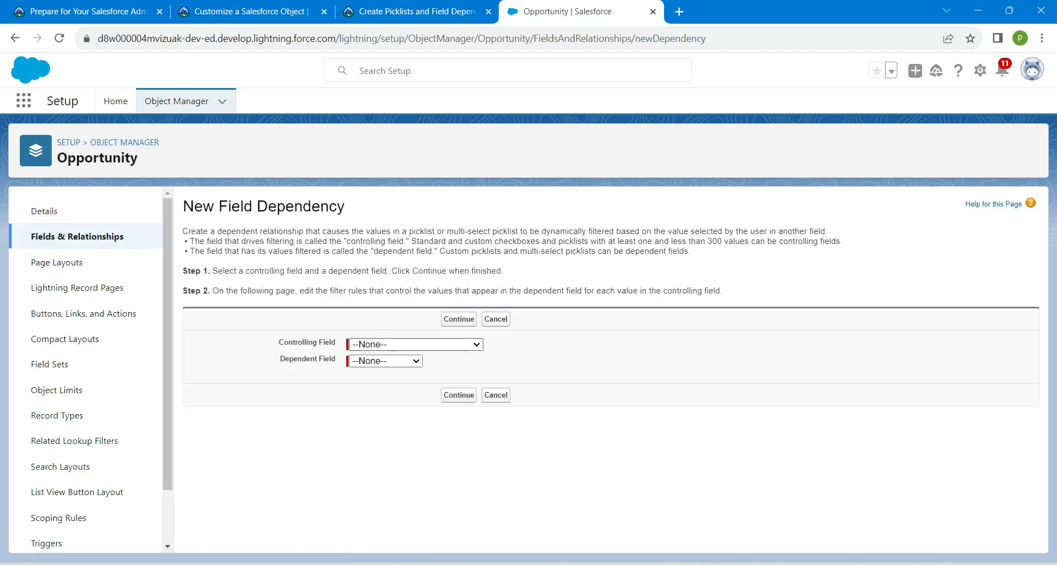
left_click(392, 346)
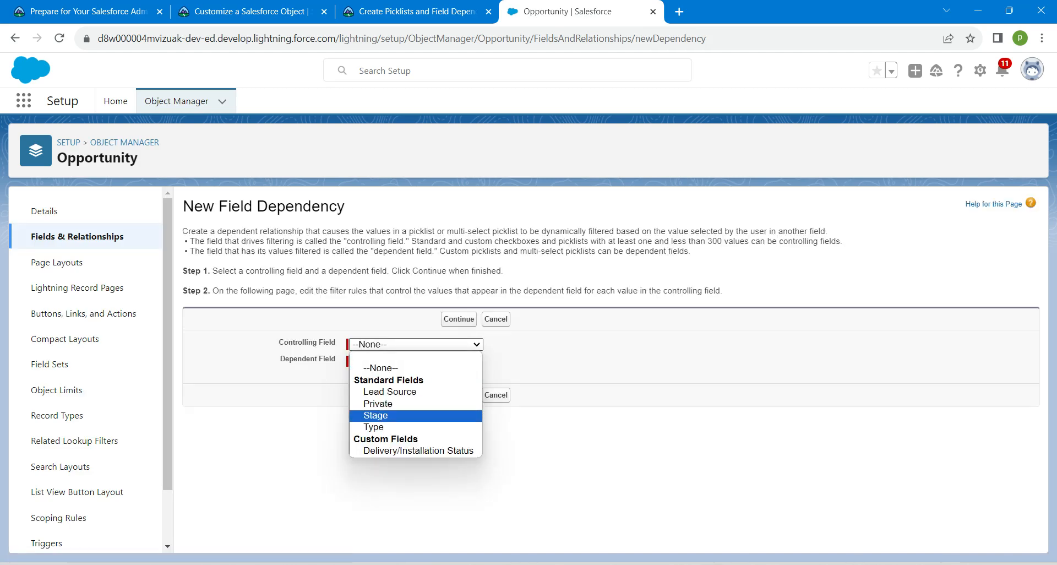
left_click(385, 416)
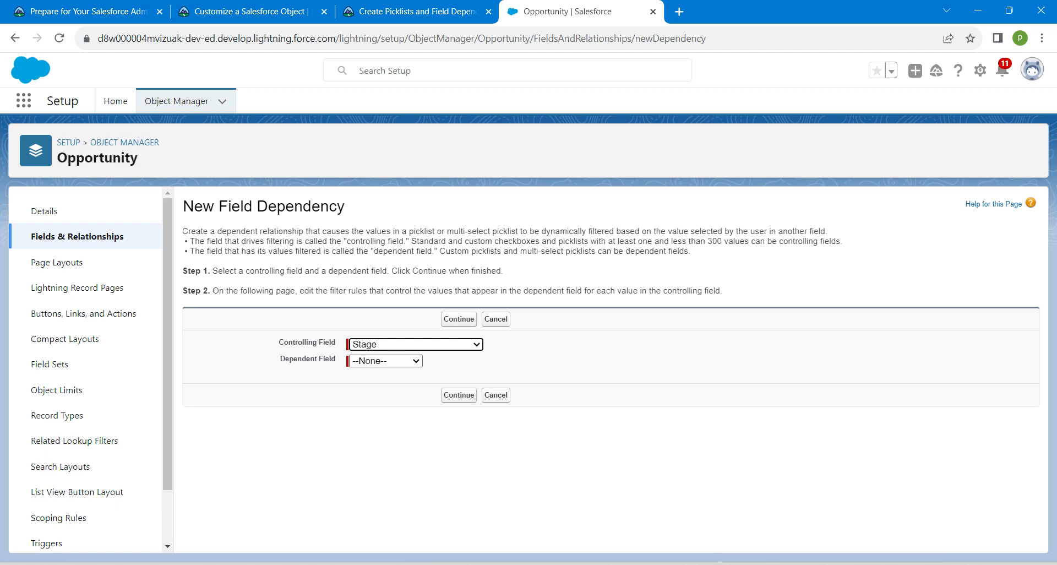
left_click(386, 361)
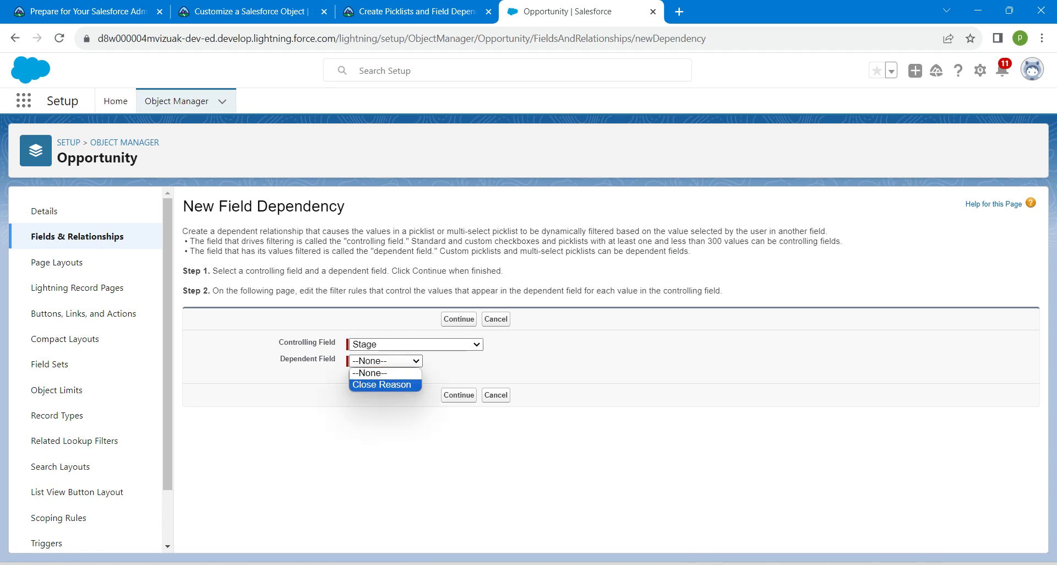
left_click(381, 385)
left_click(459, 318)
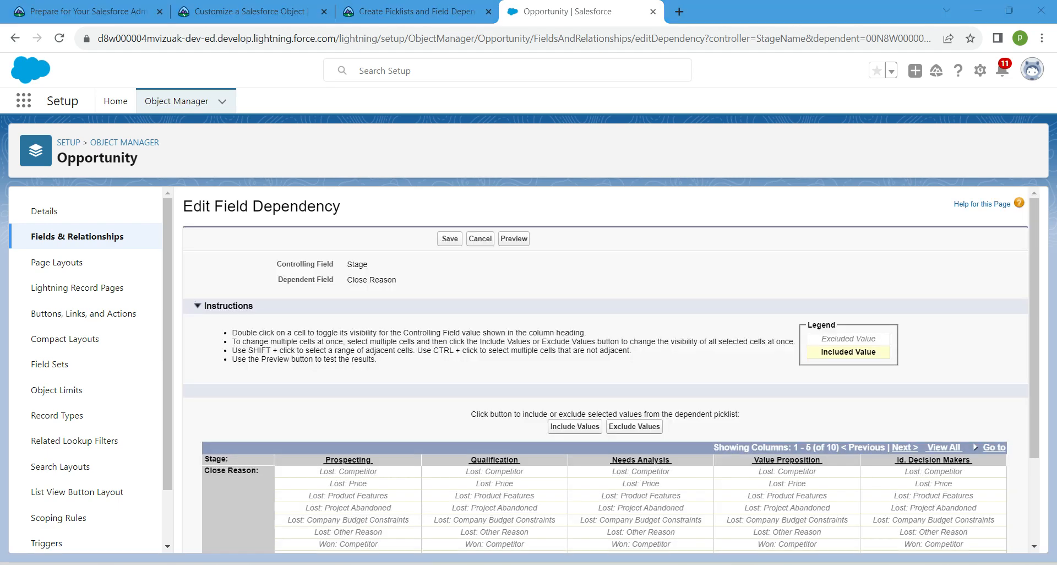
Include all six Lost values of Close Reason, from Lost: Competitor to Lost: Other Reason, for the Closed Lost stage.
scroll(606, 368, "down", 3)
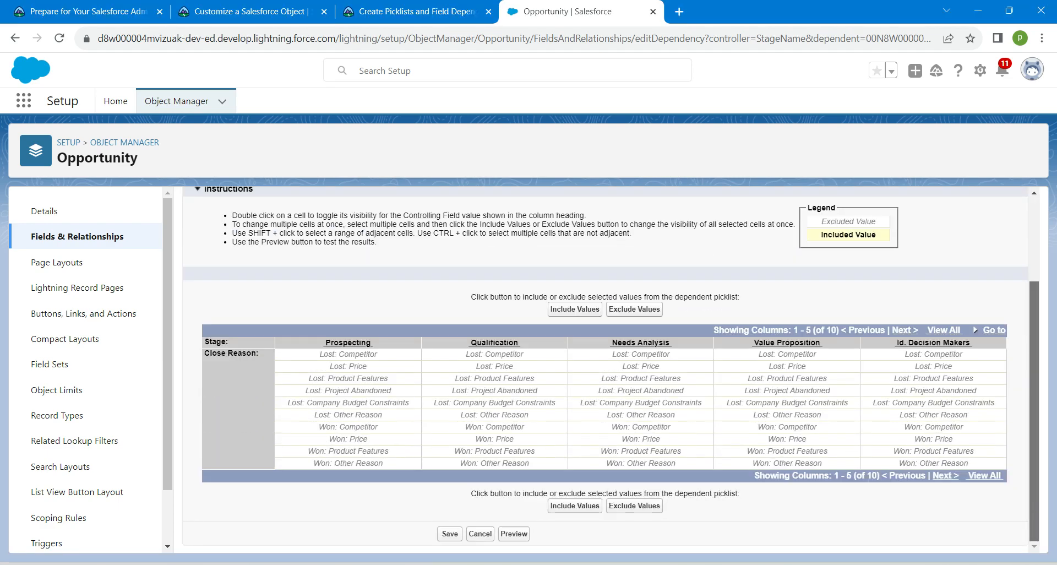
left_click_drag(714, 330, 921, 331)
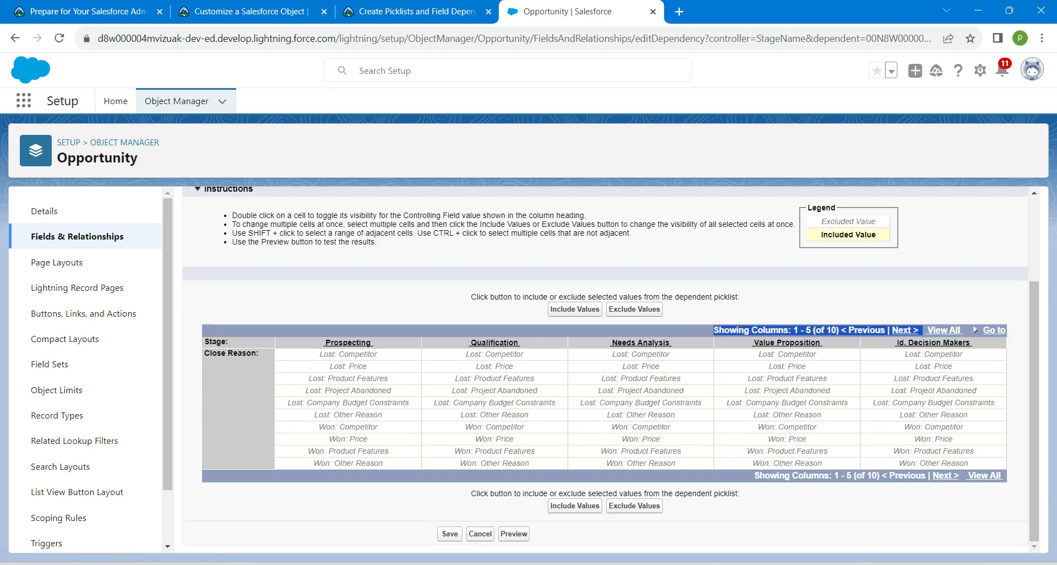
left_click(904, 330)
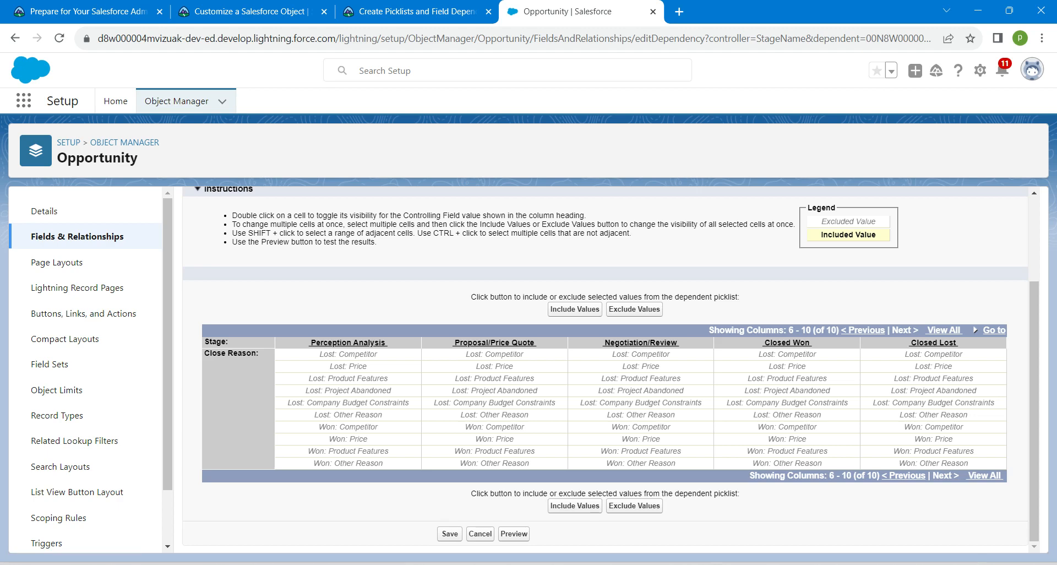
left_click_drag(936, 354, 937, 415)
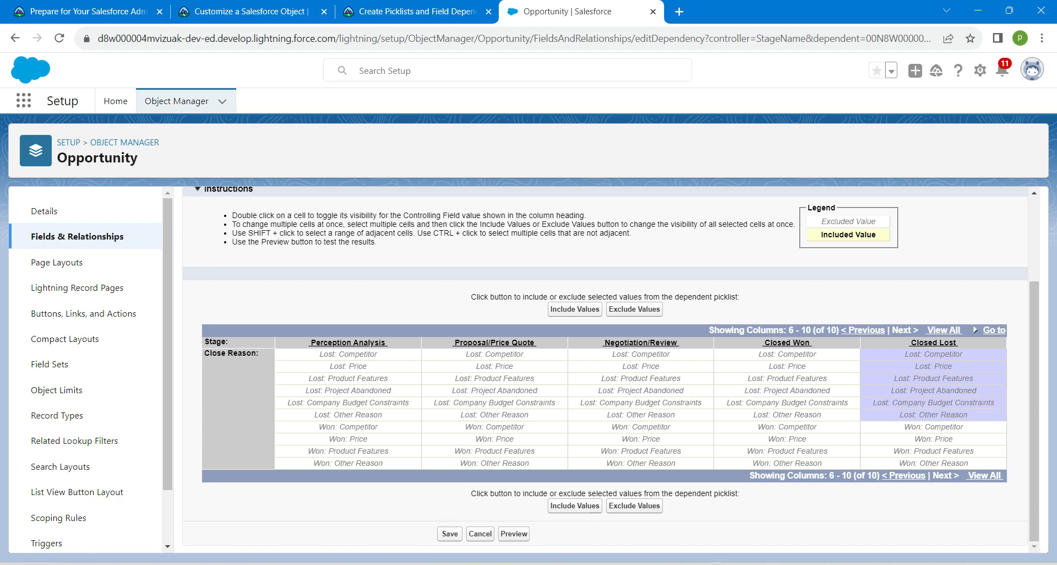
left_click_drag(787, 427, 787, 463)
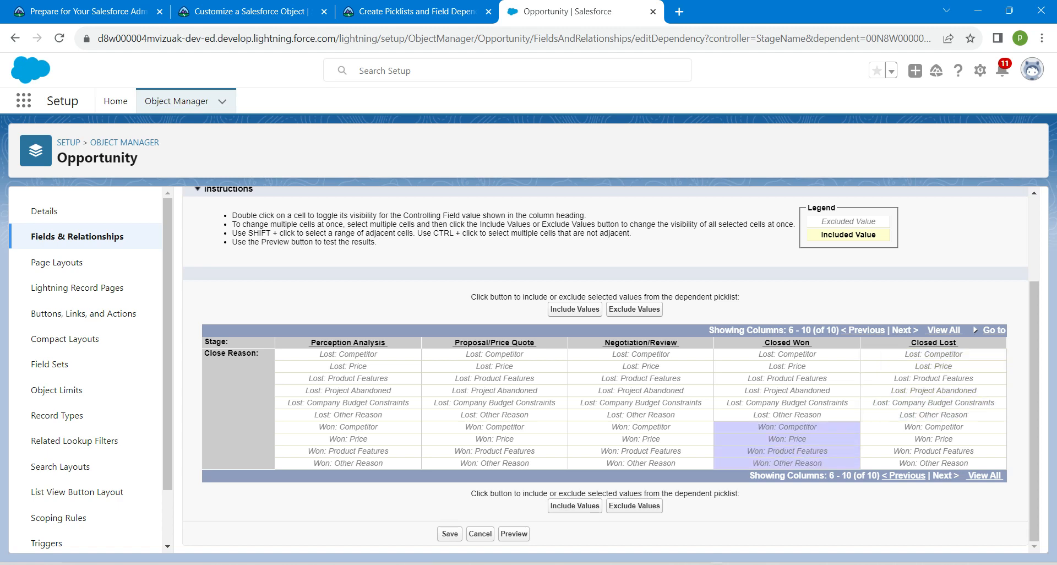
left_click(787, 463)
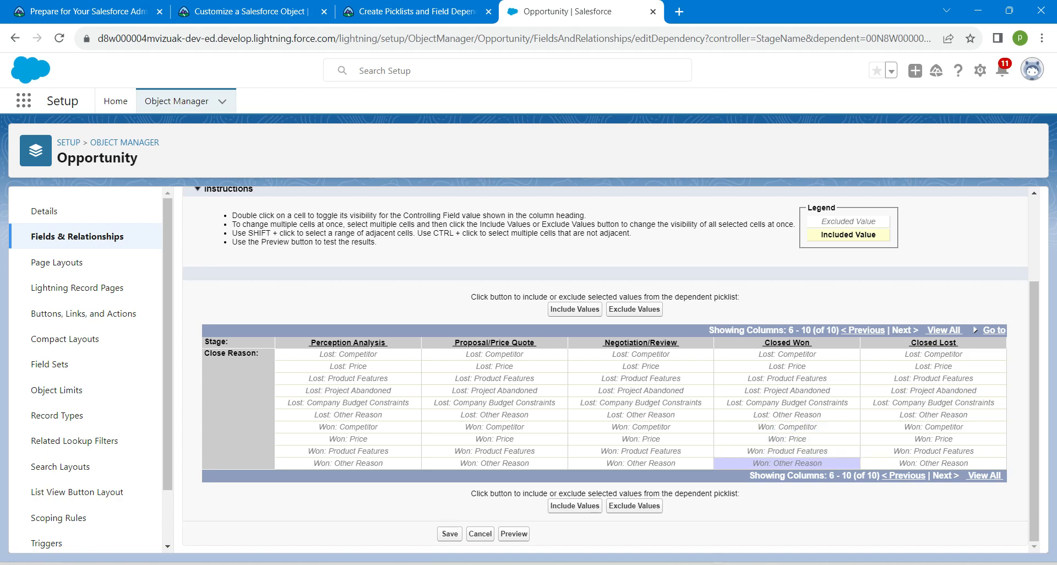
left_click_drag(787, 428, 787, 463)
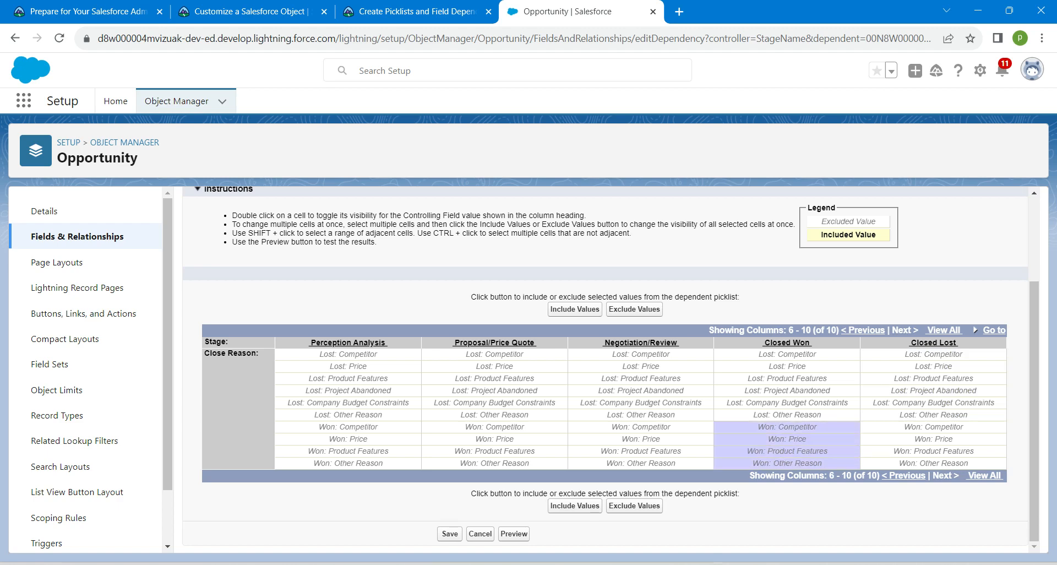
left_click_drag(933, 415, 934, 354)
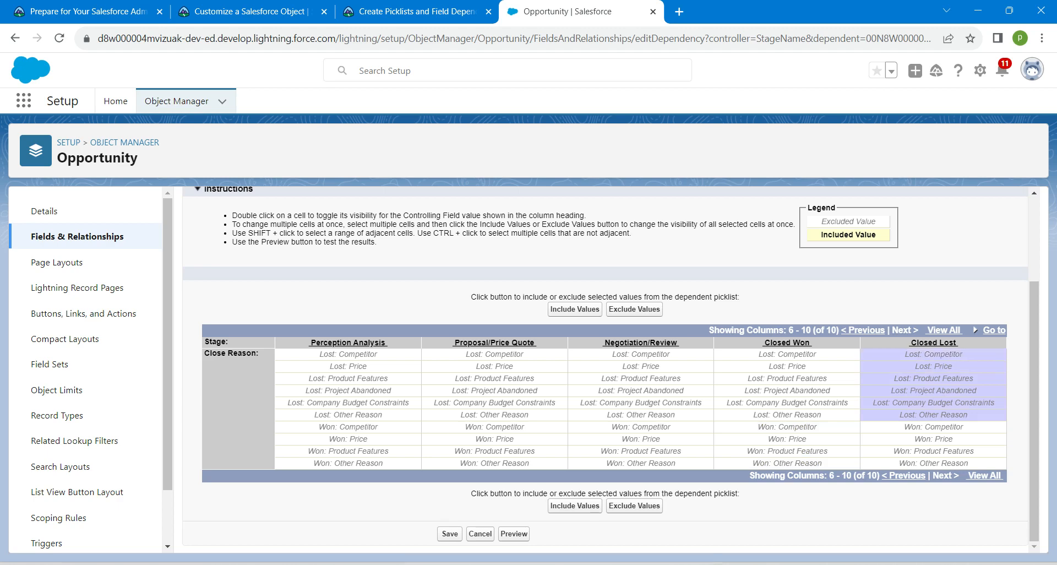
left_click(575, 309)
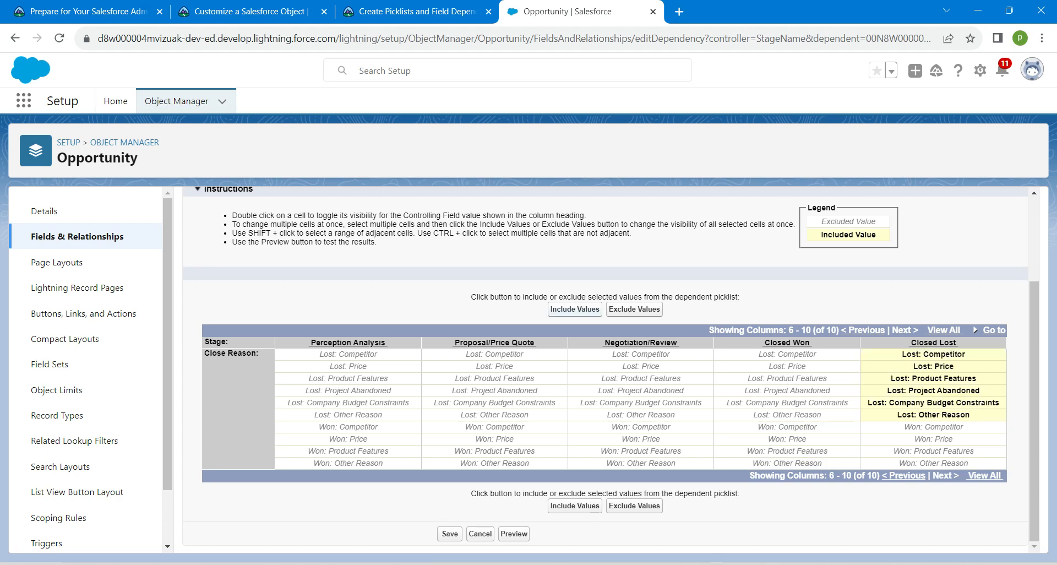
Include the four Won values of Close Reason, from Won: Competitor to Won: Other Reason, for the Closed Won stage.
left_click_drag(788, 427, 787, 463)
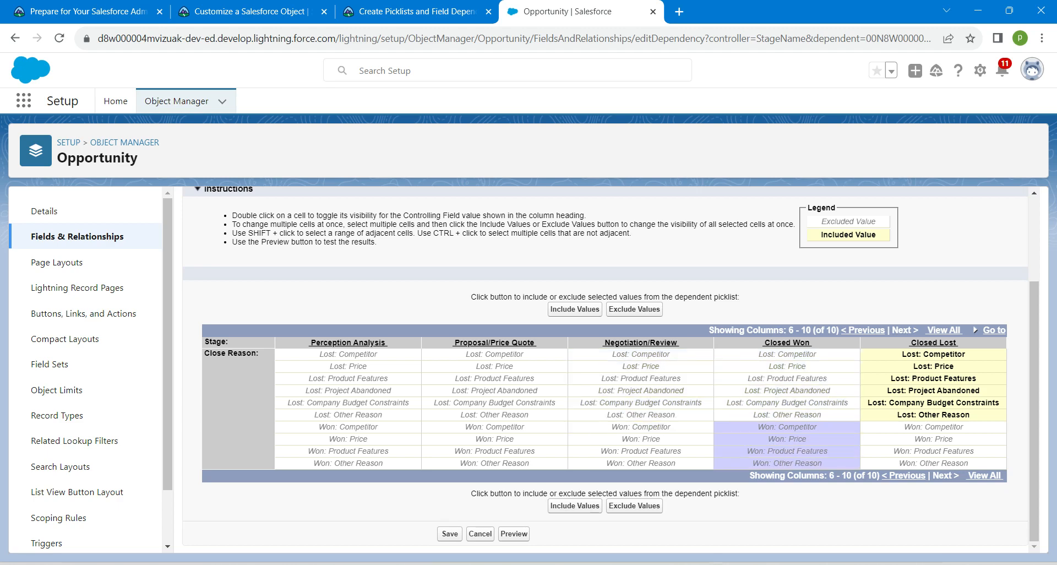
left_click(787, 463)
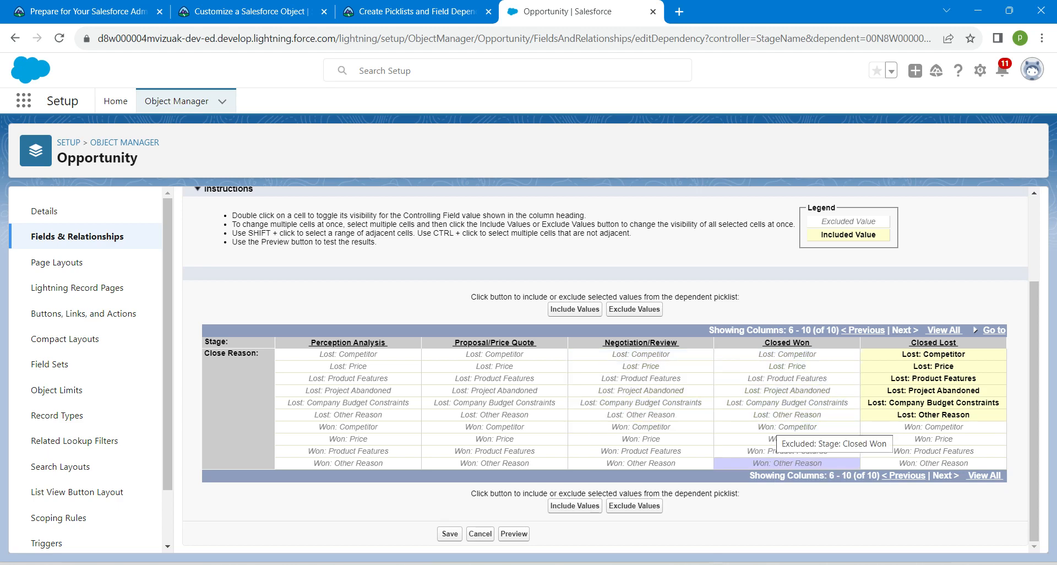
mouse_move(777, 426)
left_mouse_down()
mouse_move(777, 464)
mouse_move(640, 378)
mouse_move(787, 378)
mouse_move(787, 463)
mouse_move(787, 427)
left_mouse_up()
left_click(787, 463)
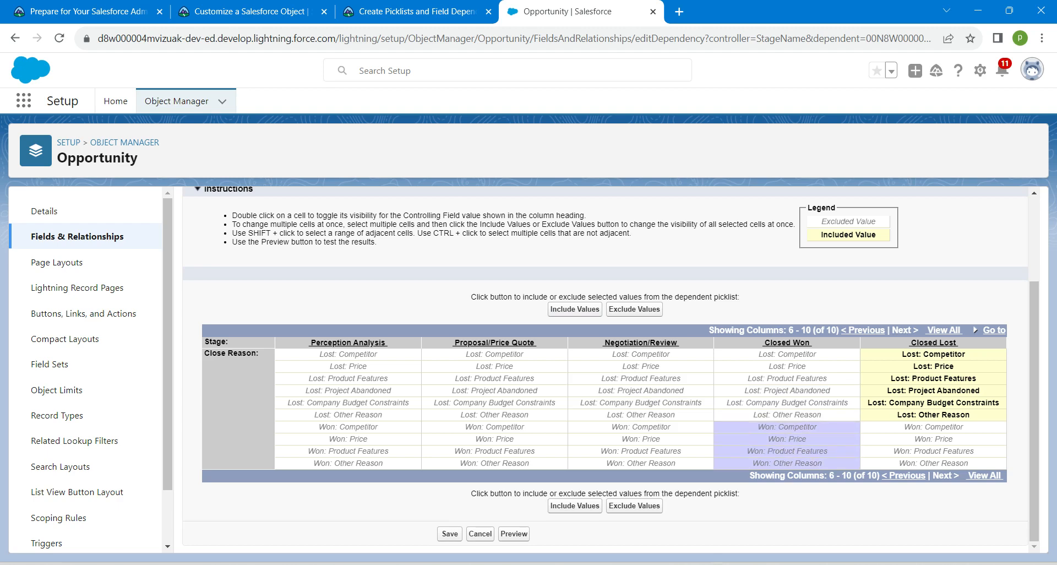
left_click(574, 309)
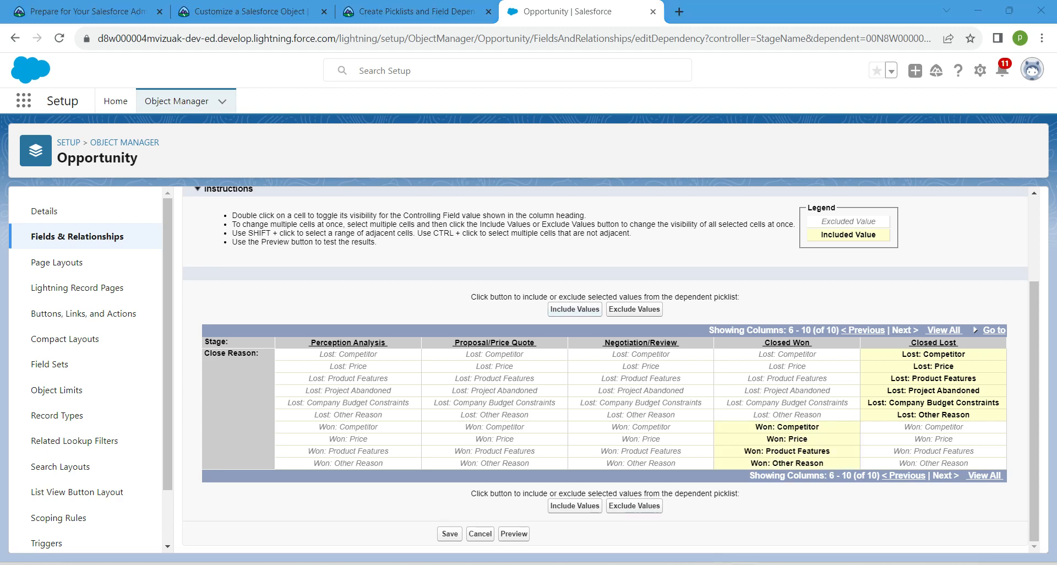
Preview the Close Reason values for the Closed Won and Closed Lost stages, and save the field dependency.
left_click(513, 533)
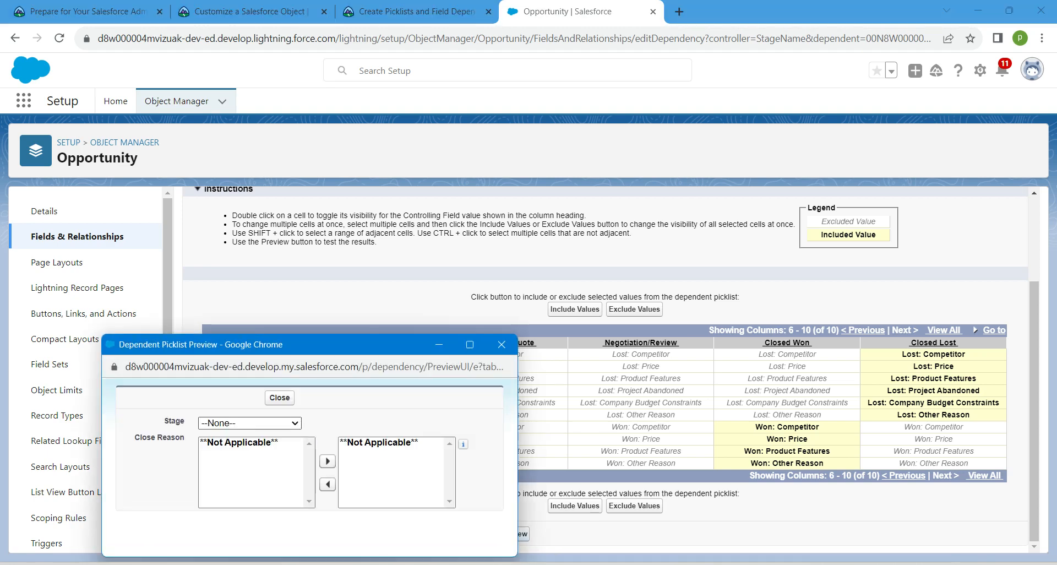
left_click(249, 423)
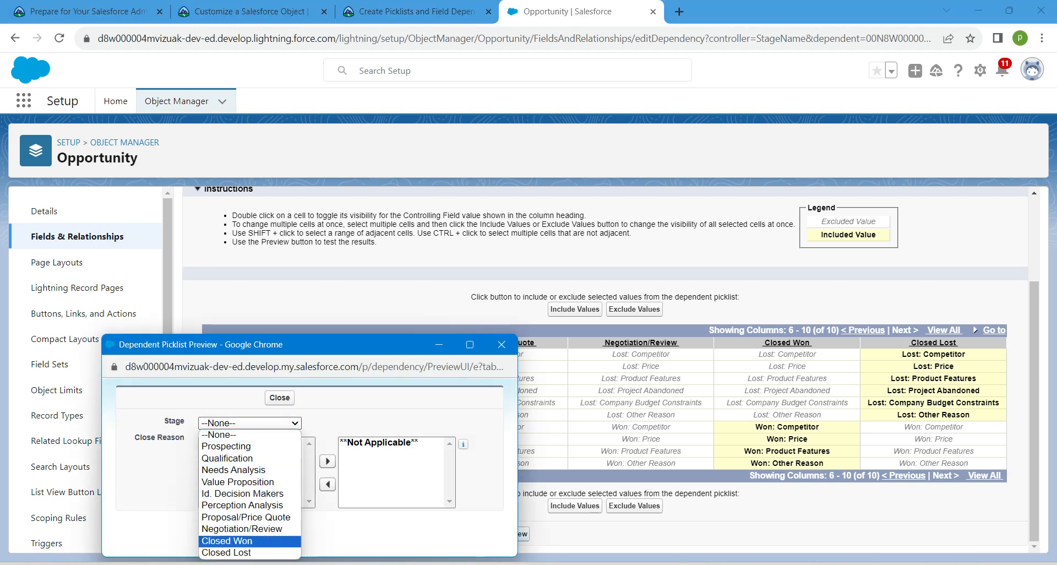
left_click(227, 541)
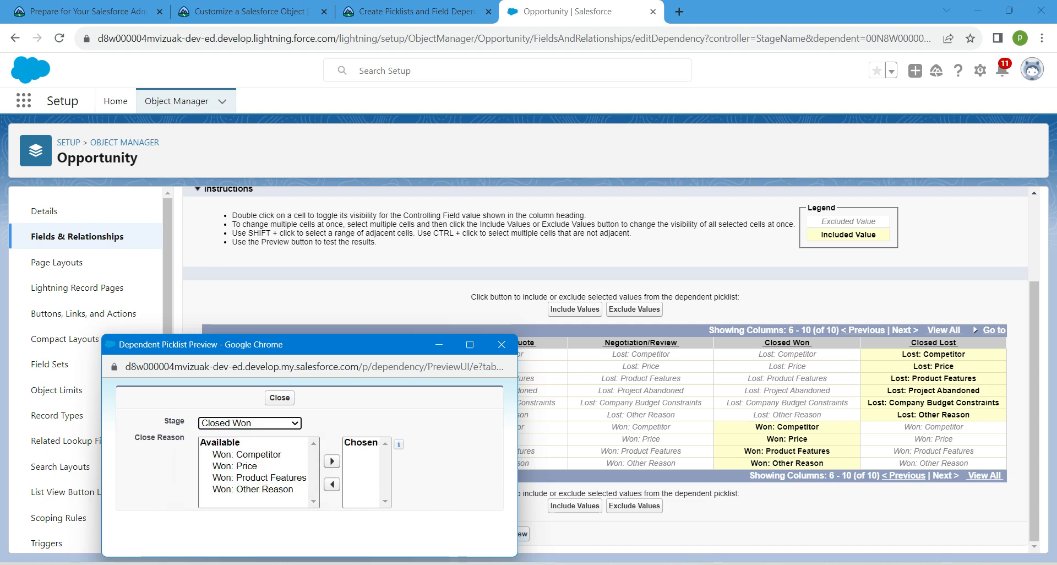
left_click(250, 423)
left_click(227, 553)
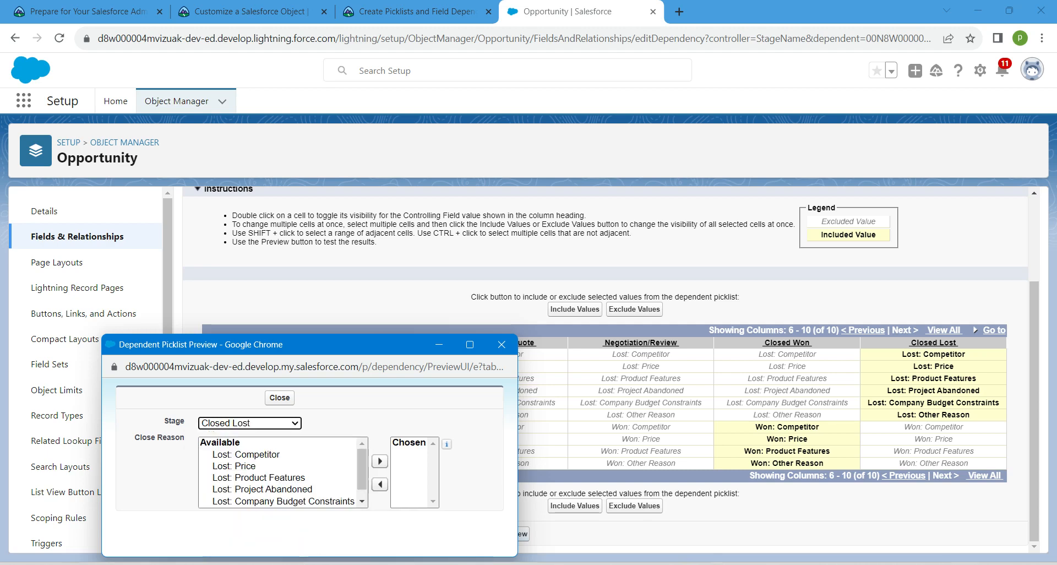
left_click_drag(361, 468, 362, 478)
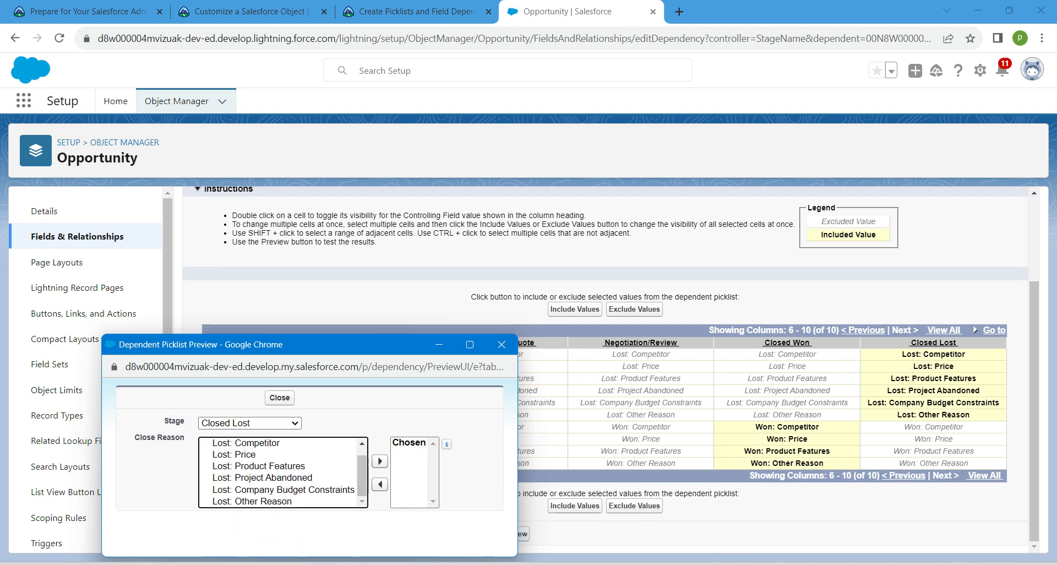
left_click(279, 397)
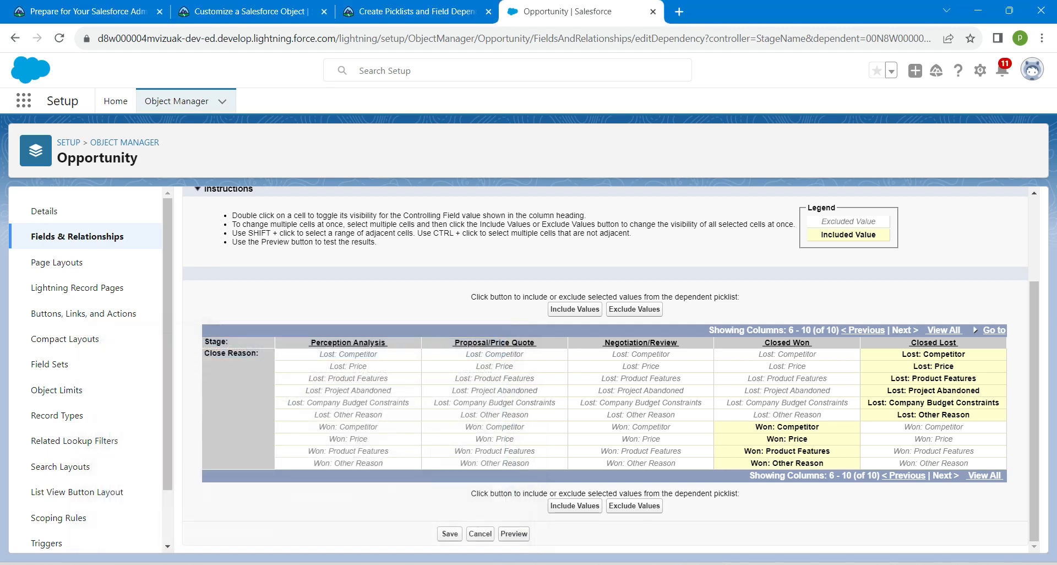
left_click(450, 533)
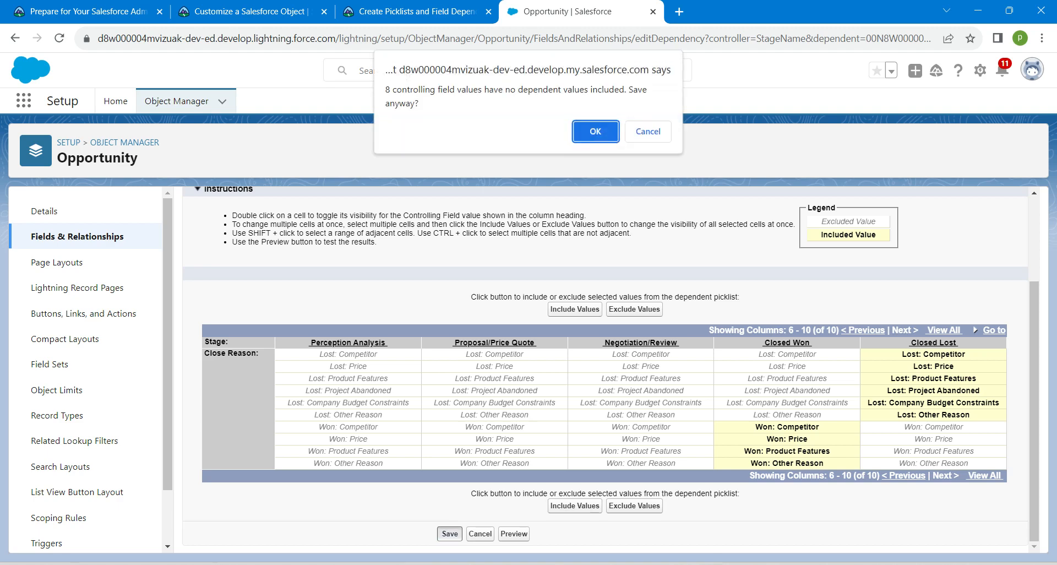
key("Return")
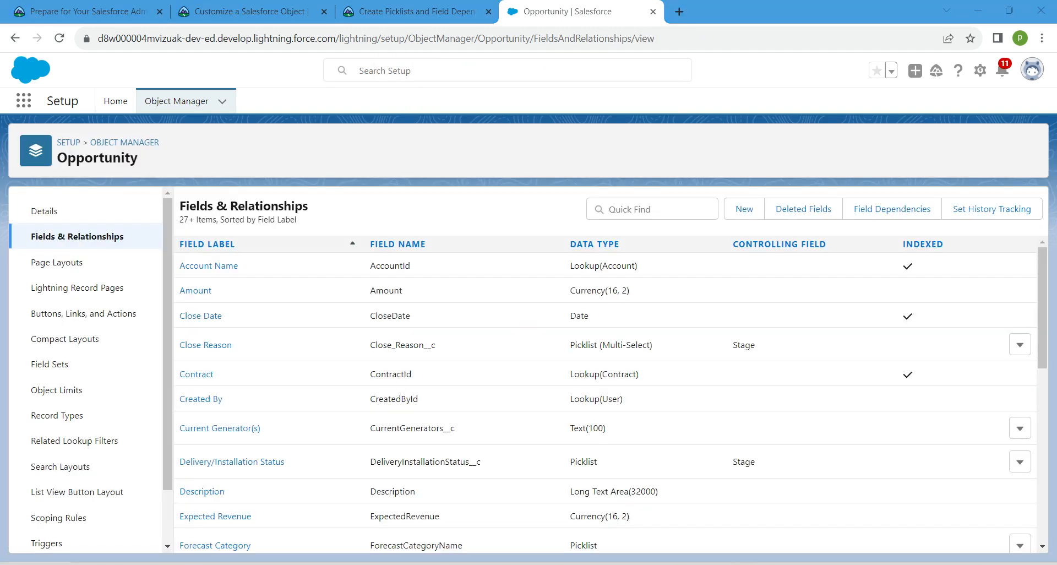
Return to Trailhead's Create Picklists and Field Dependencies unit and submit its challenge for assessment.
left_click(417, 12)
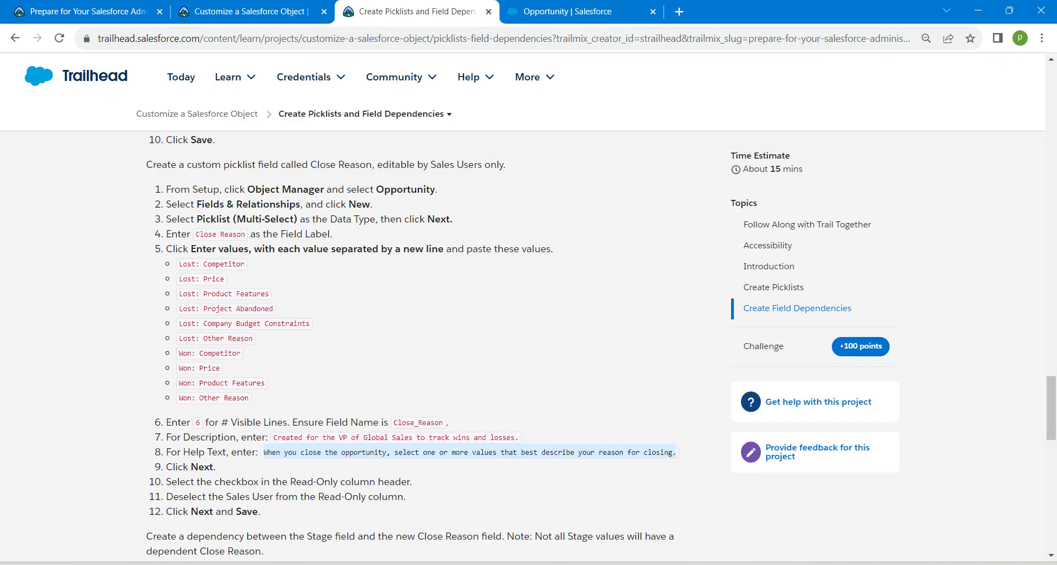
left_click_drag(1051, 408, 1051, 505)
left_click(241, 299)
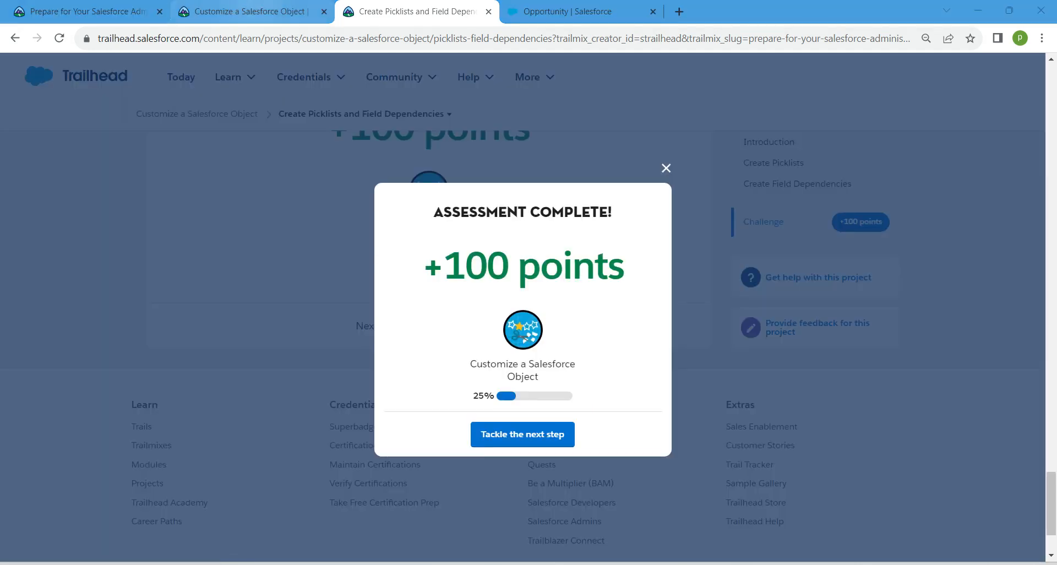
Reload Trailhead's Customize a Salesforce Object project page and review the completion status of its units.
left_click(247, 11)
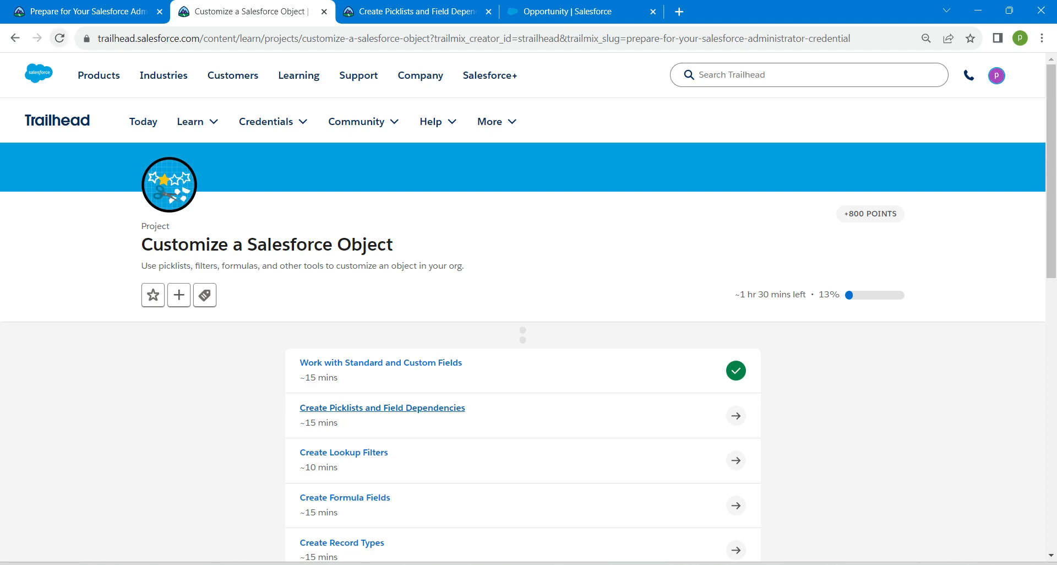
left_click(59, 38)
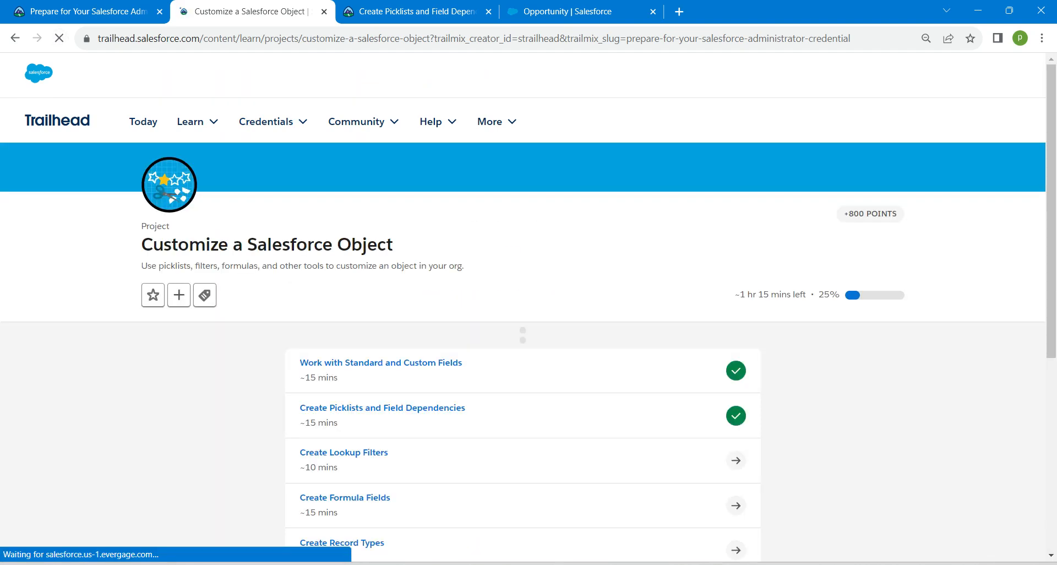
scroll(523, 331, "down", 3)
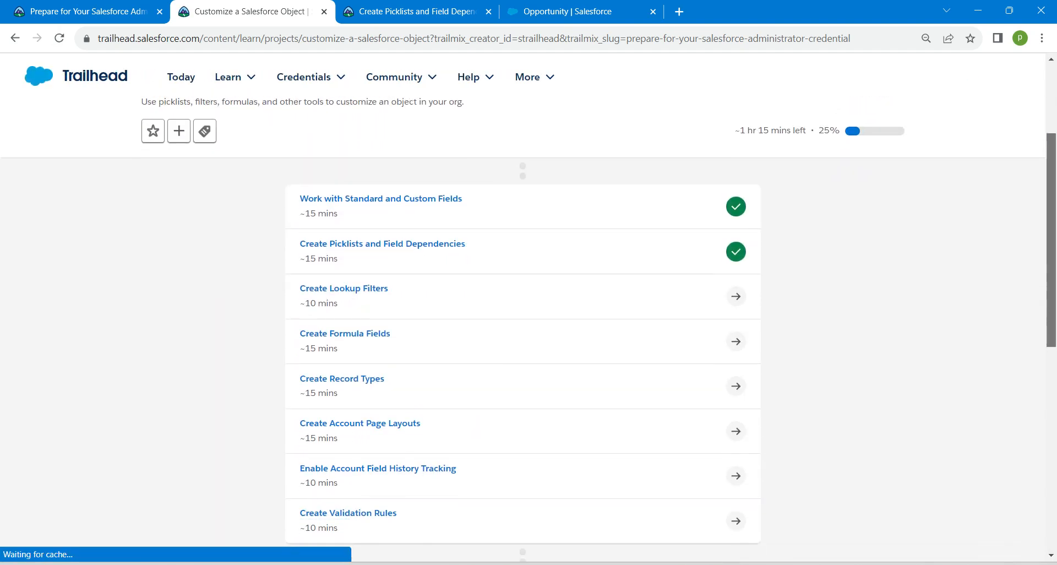